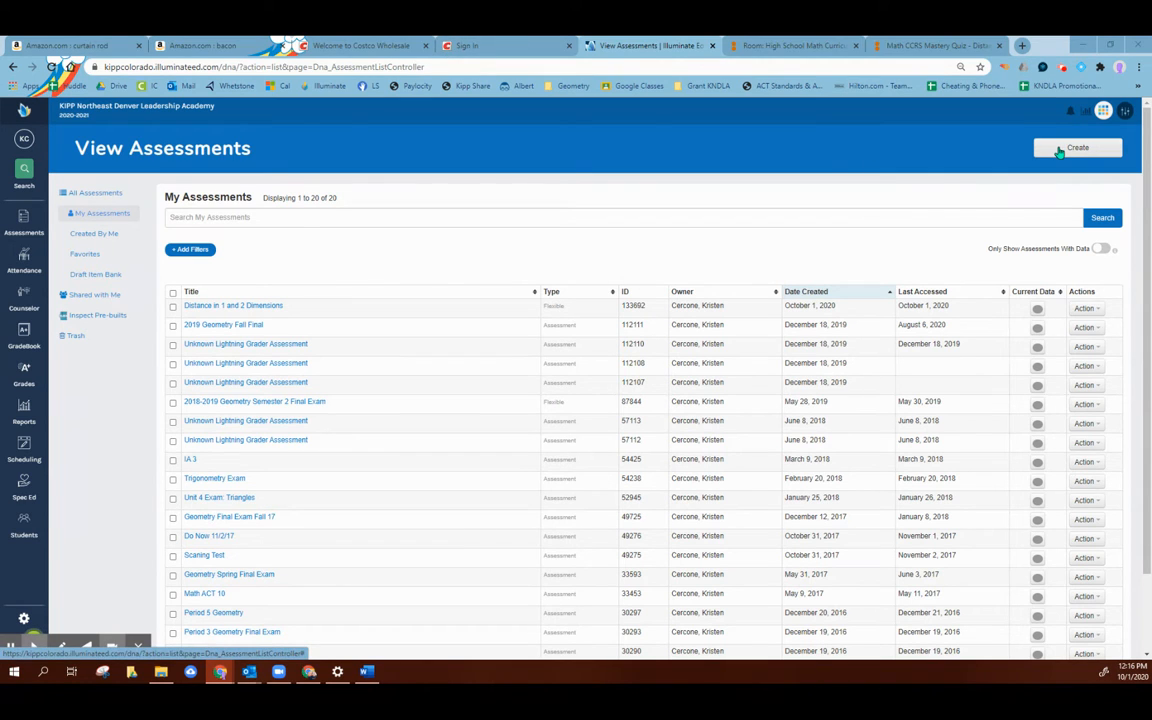
Step: Return to the Illuminate home page and start creating a new assessment of the Flexible type
click(18, 110)
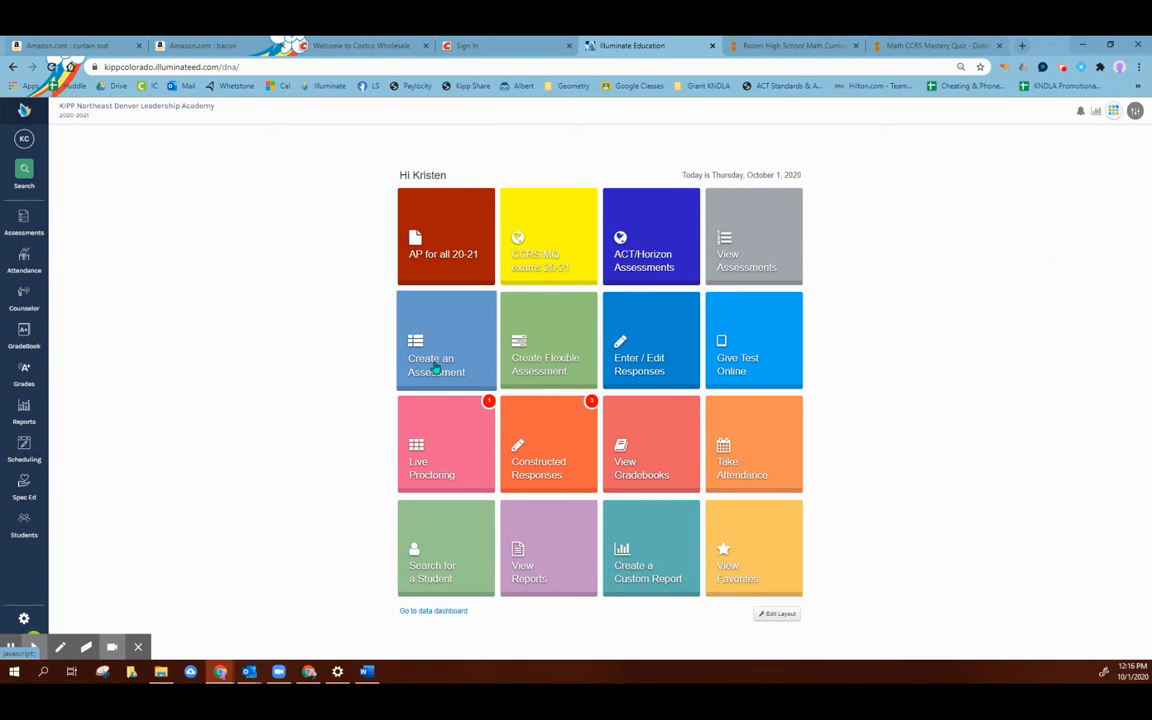
click(436, 368)
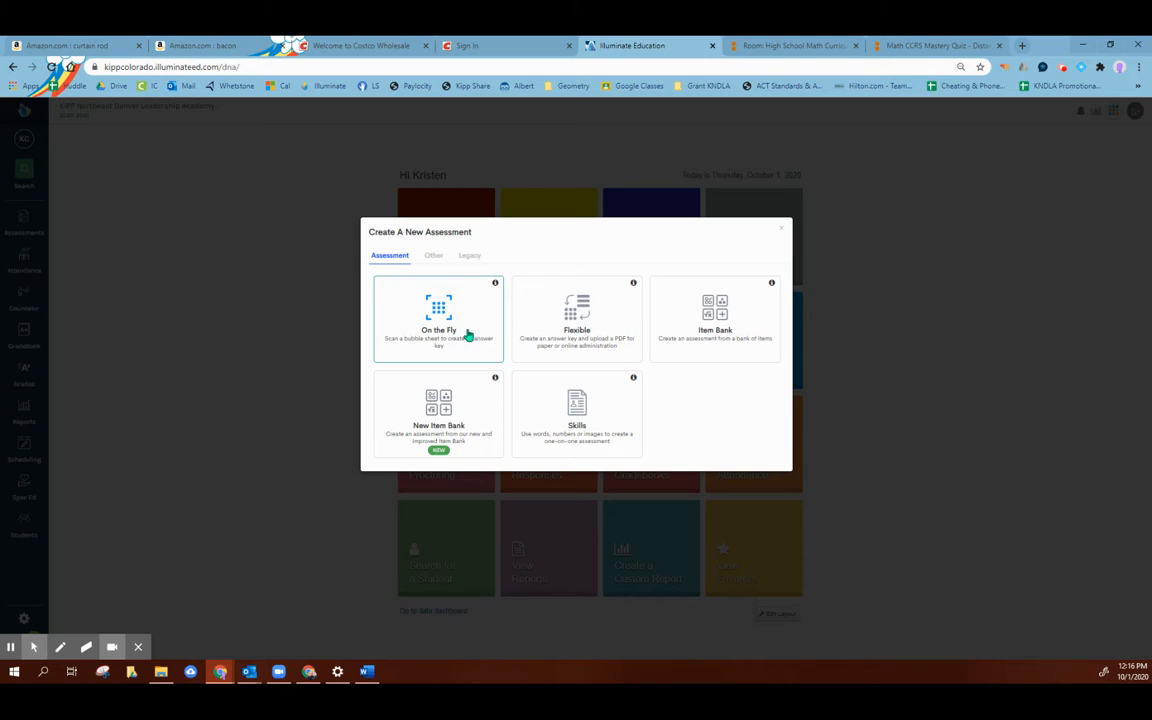
click(606, 322)
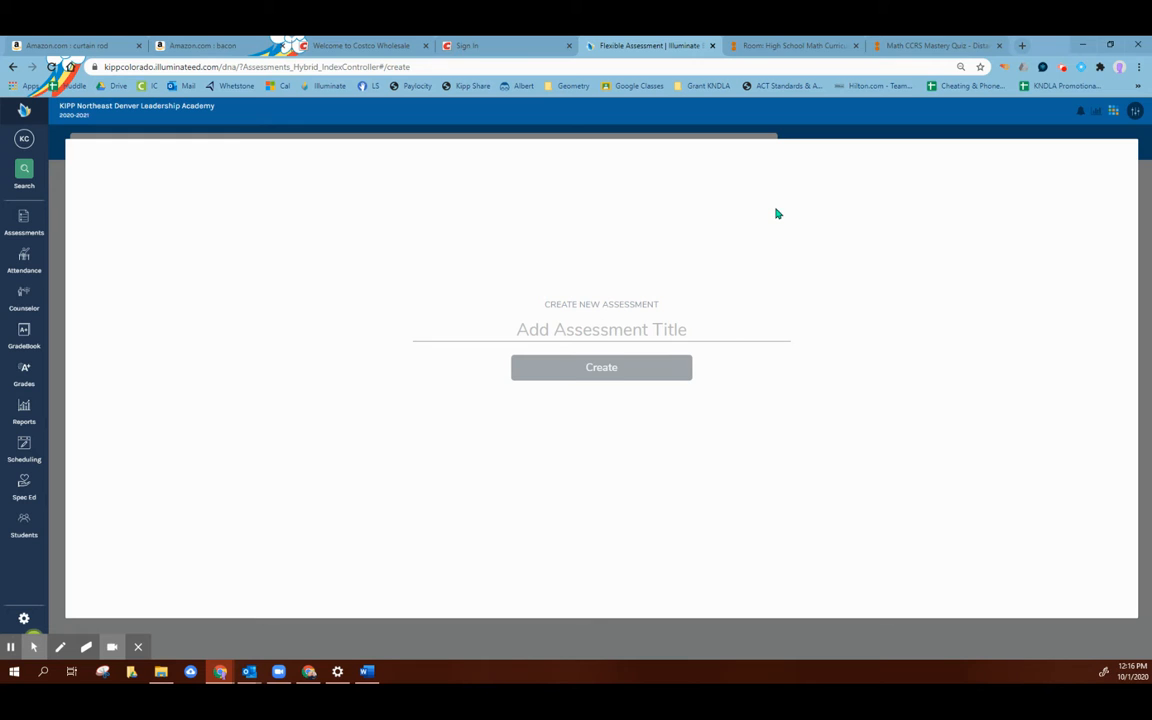
Step: Switch to the Geometry Unit 1 plan in Word and follow the CCRS Mastery Quiz link in the Slope #2 row
click(928, 42)
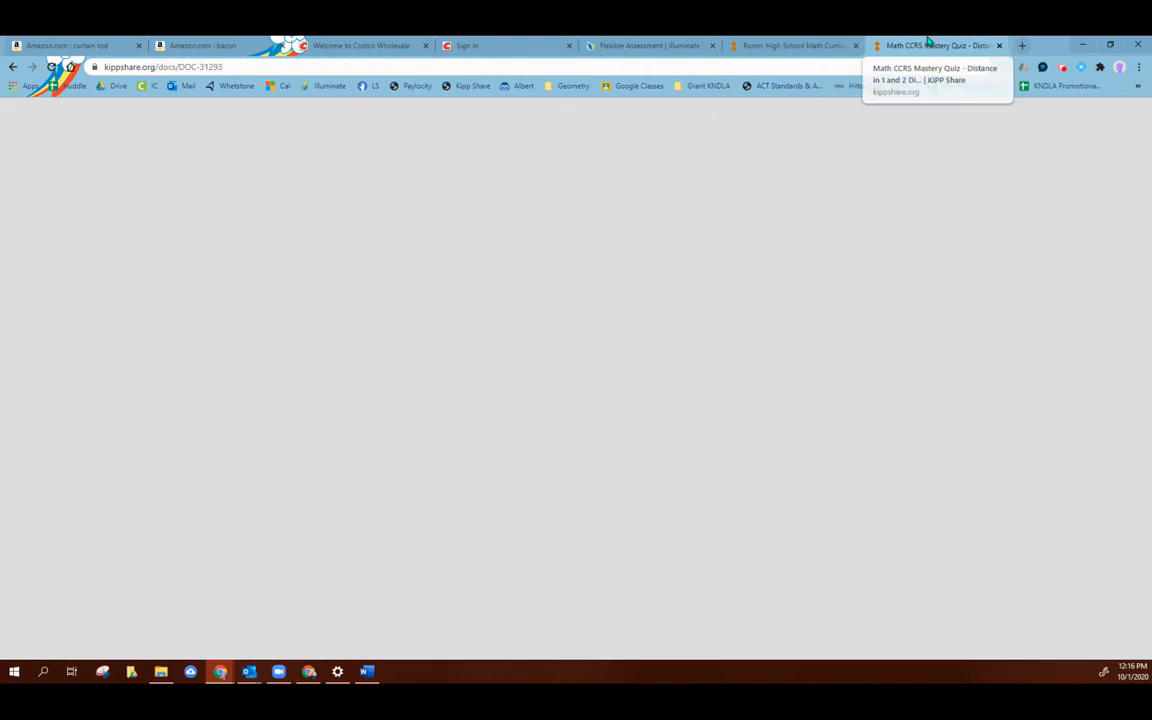
scroll(141, 224, up, 6)
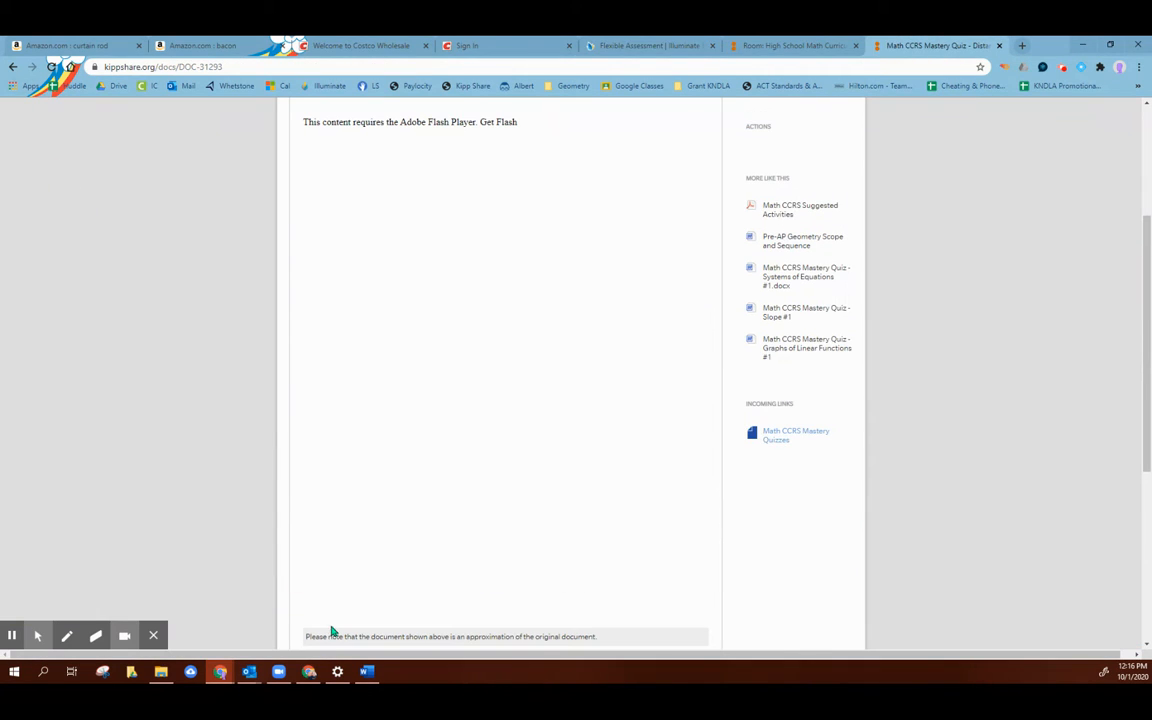
click(310, 673)
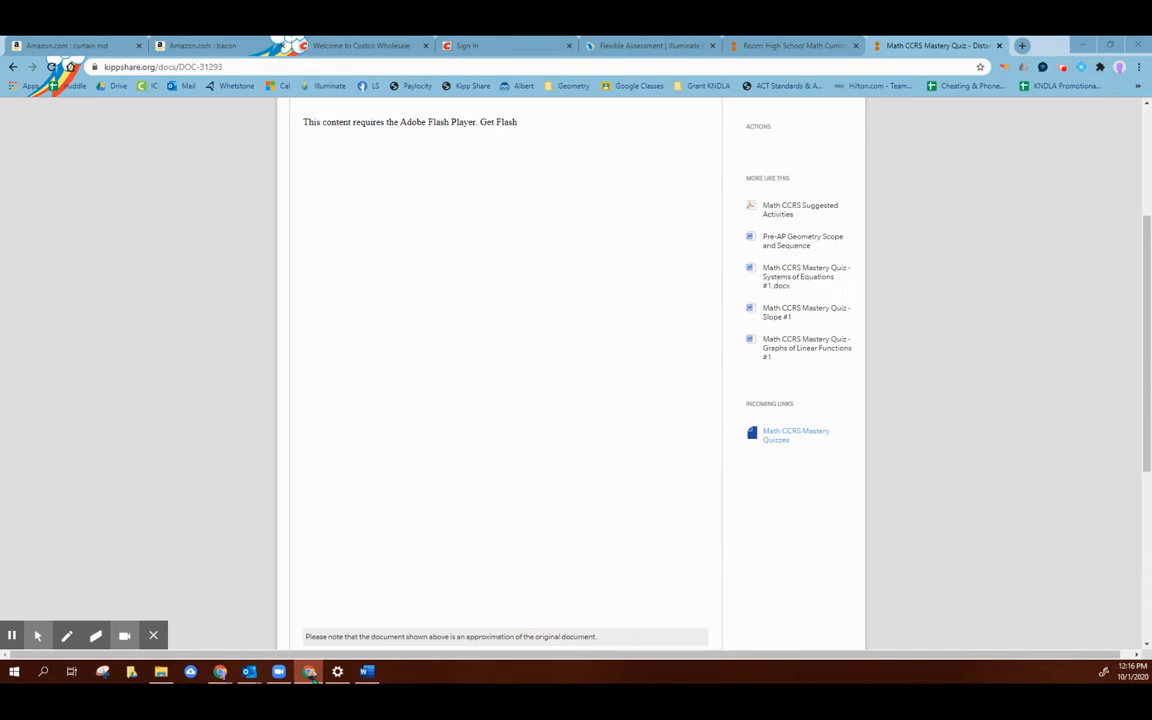
click(310, 675)
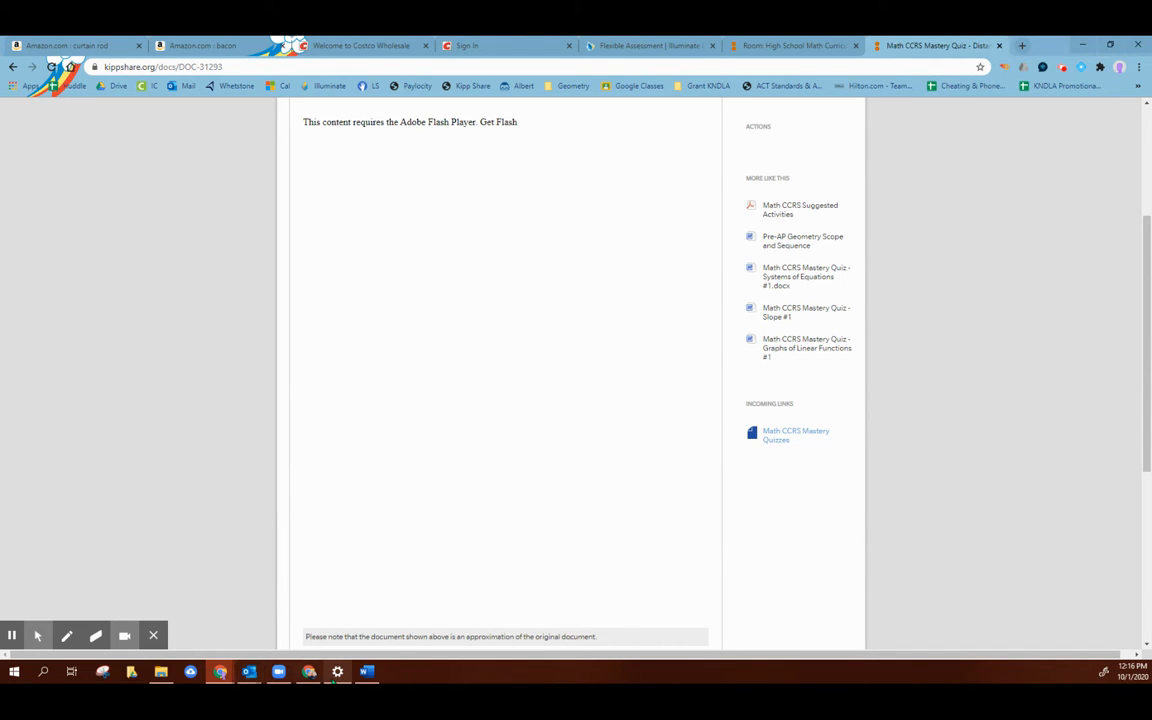
click(364, 673)
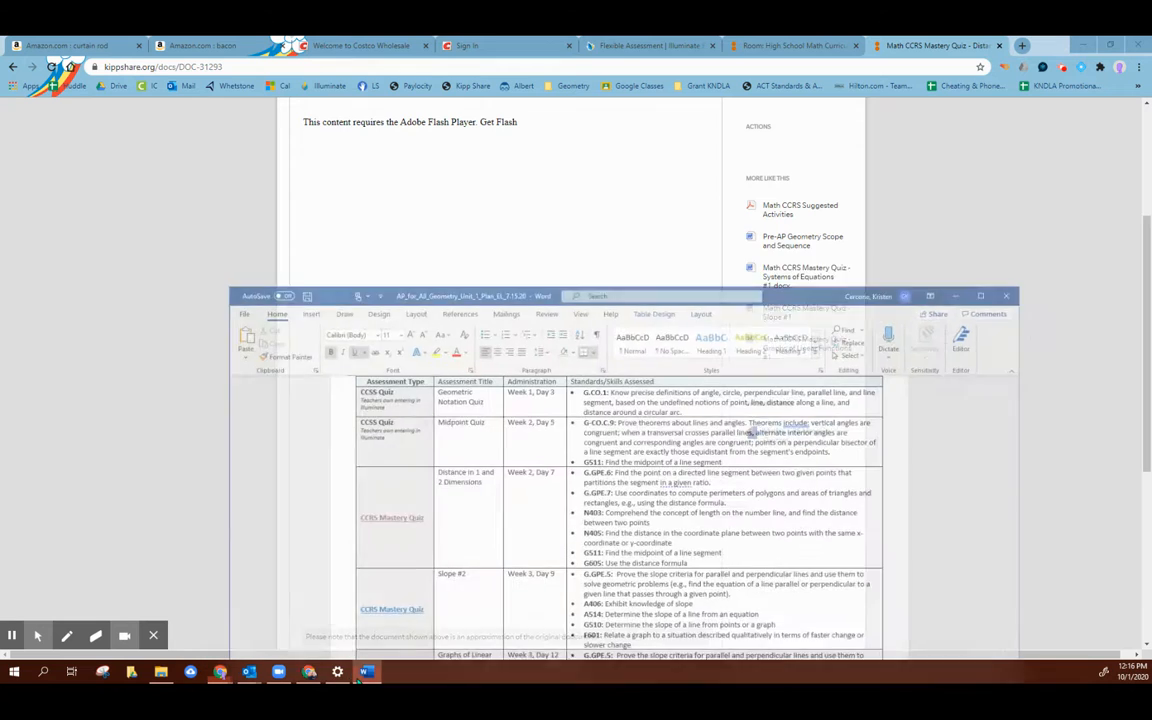
scroll(537, 450, down, 3)
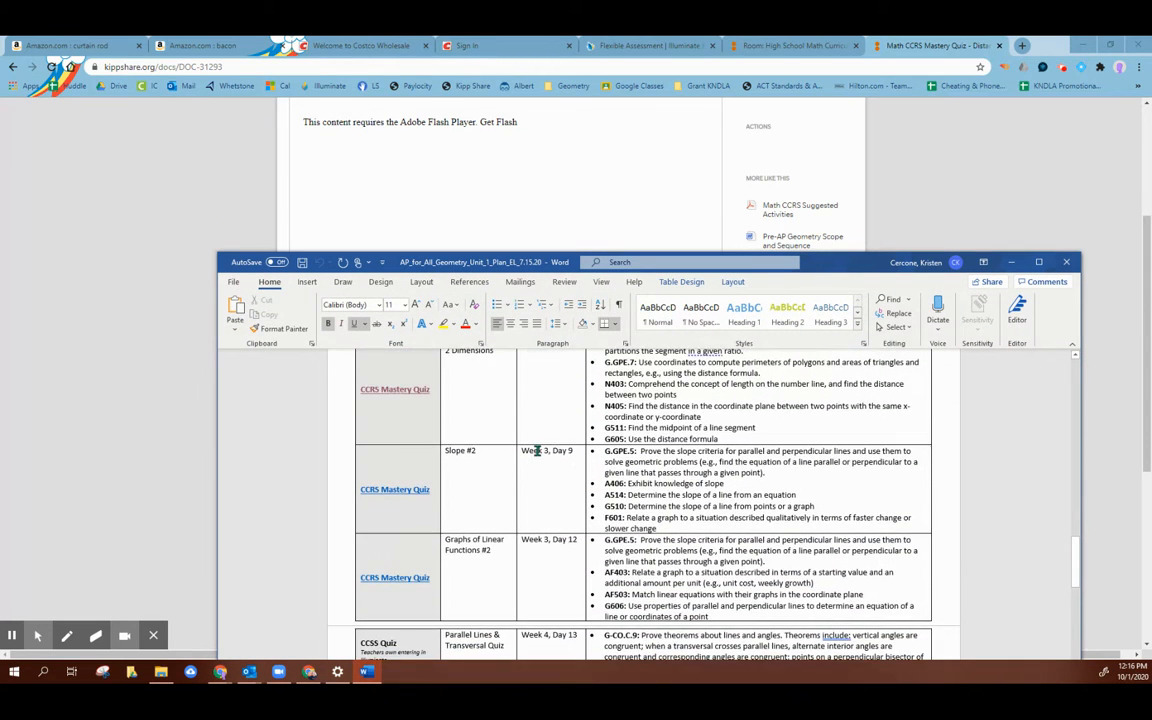
scroll(537, 451, down, 1)
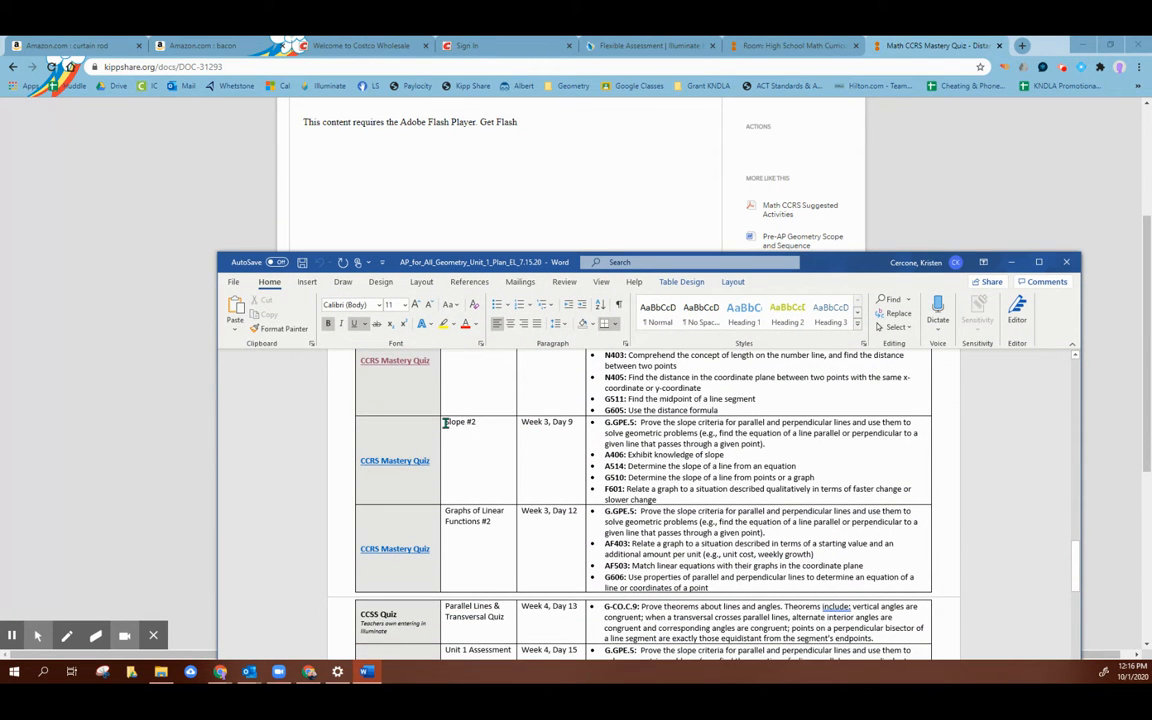
ctrl+click(403, 463)
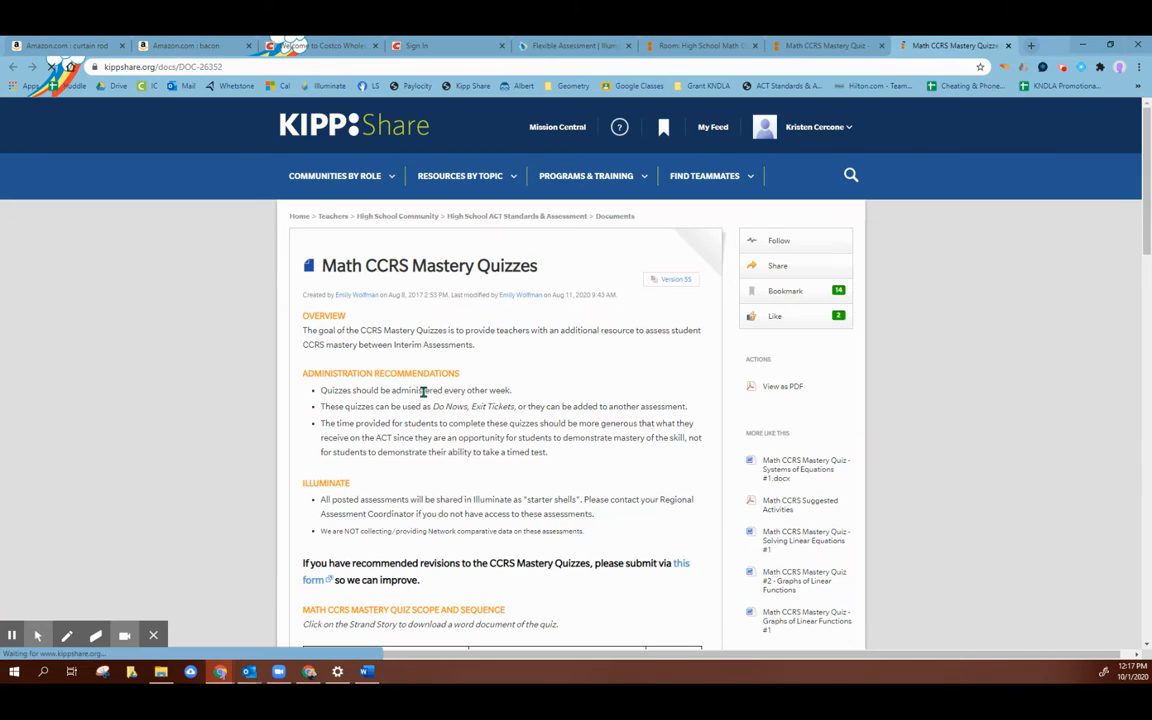
Step: Open the Slope #2 quiz from the Math CCRS Mastery Quiz scope and sequence table
scroll(592, 402, down, 2)
scroll(592, 402, down, 5)
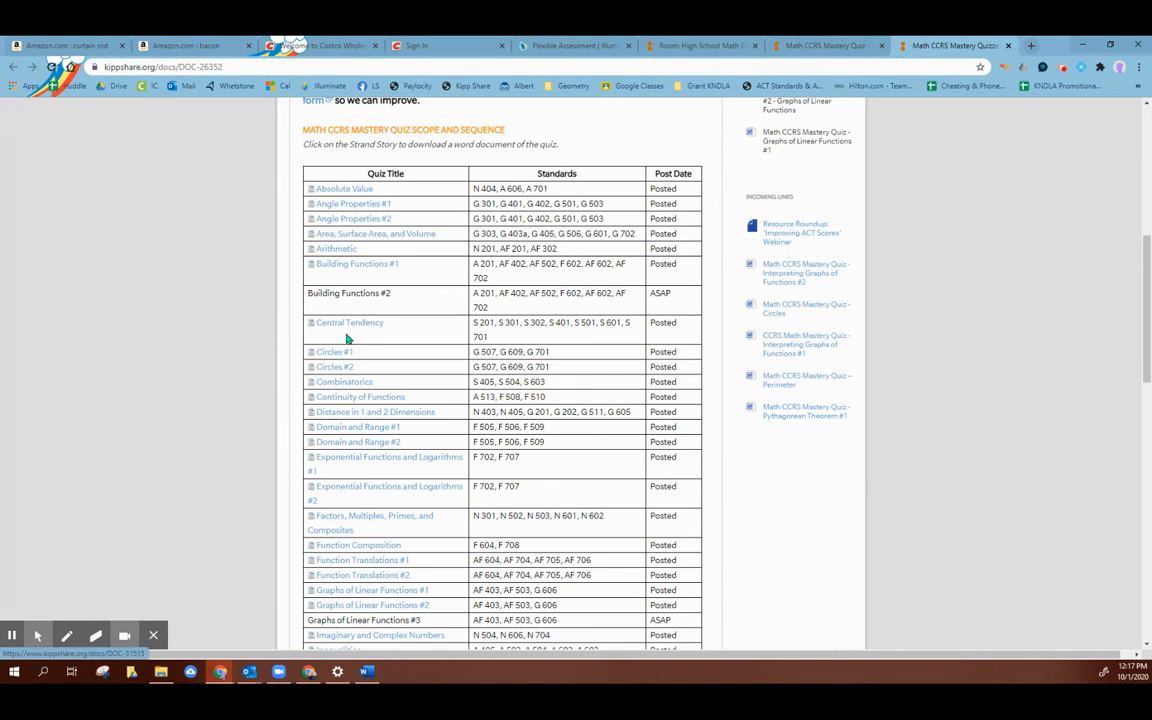
scroll(350, 453, down, 2)
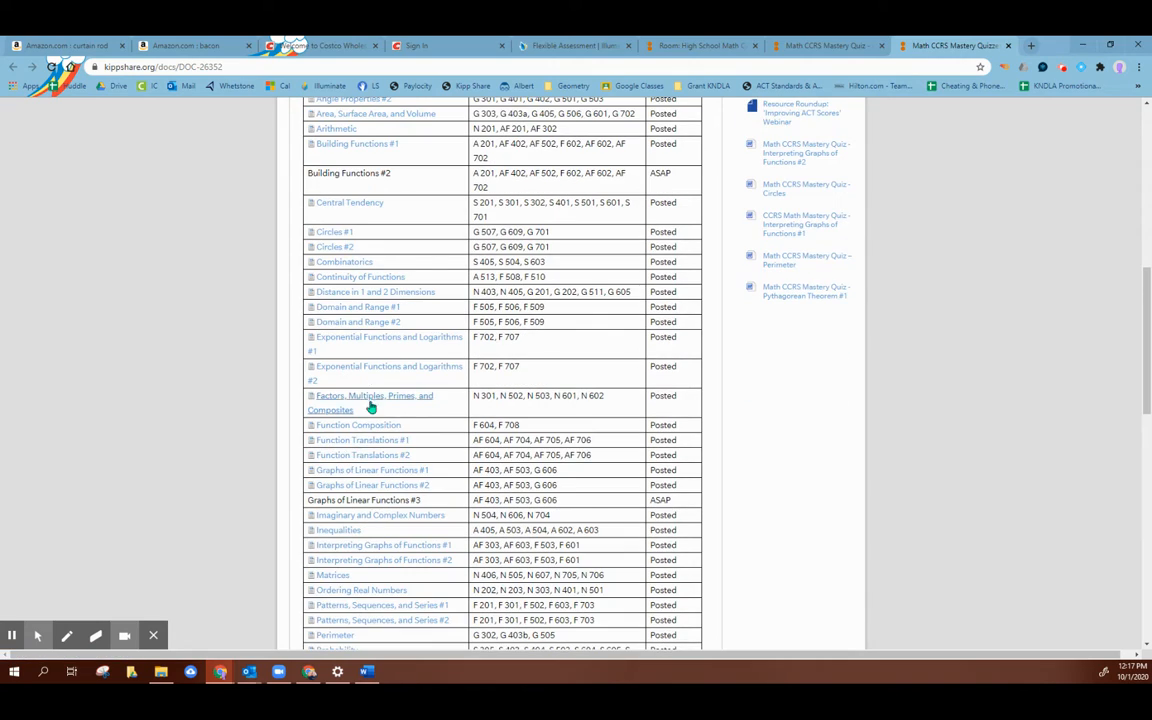
scroll(372, 415, down, 1)
scroll(382, 526, down, 1)
scroll(386, 528, down, 4)
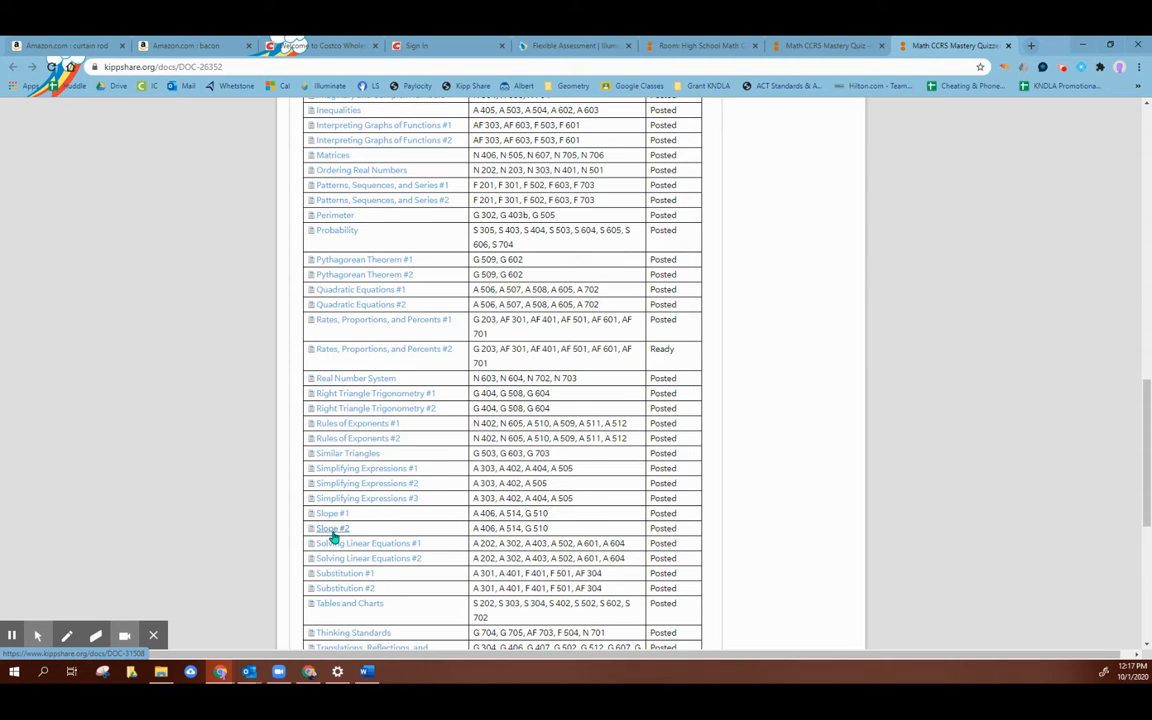
click(332, 532)
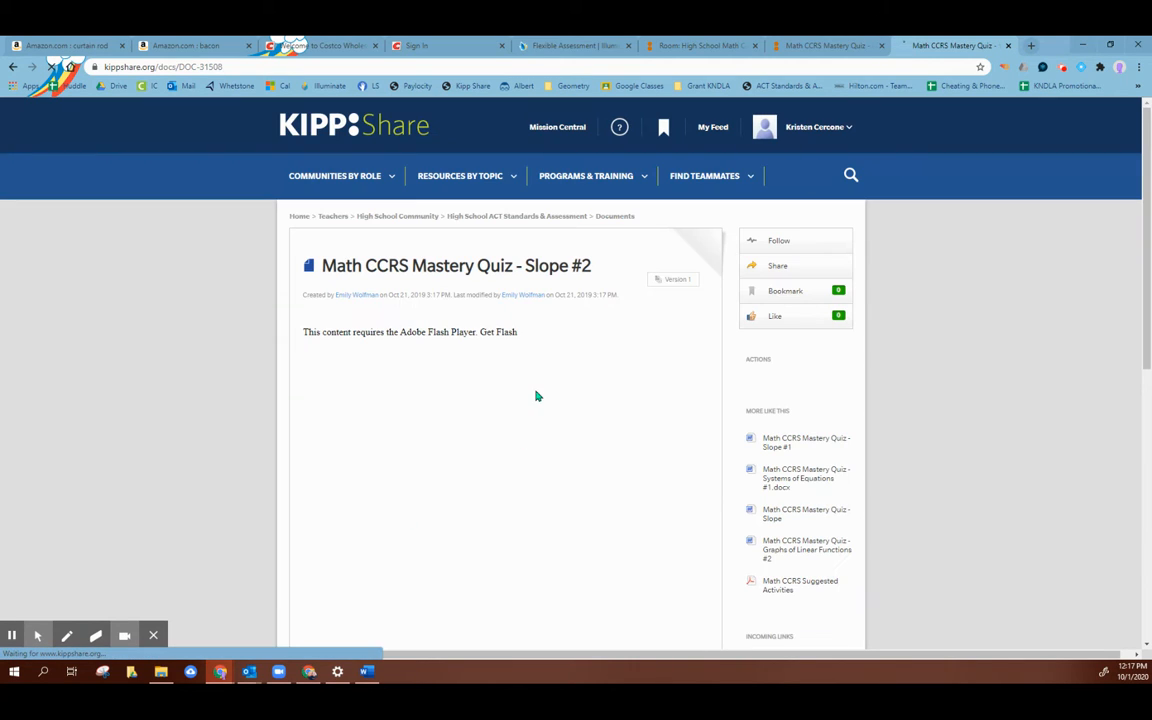
Step: Download the Math CCRS Mastery Quiz - Slope #2 Word document and save it to the Desktop
scroll(447, 300, down, 6)
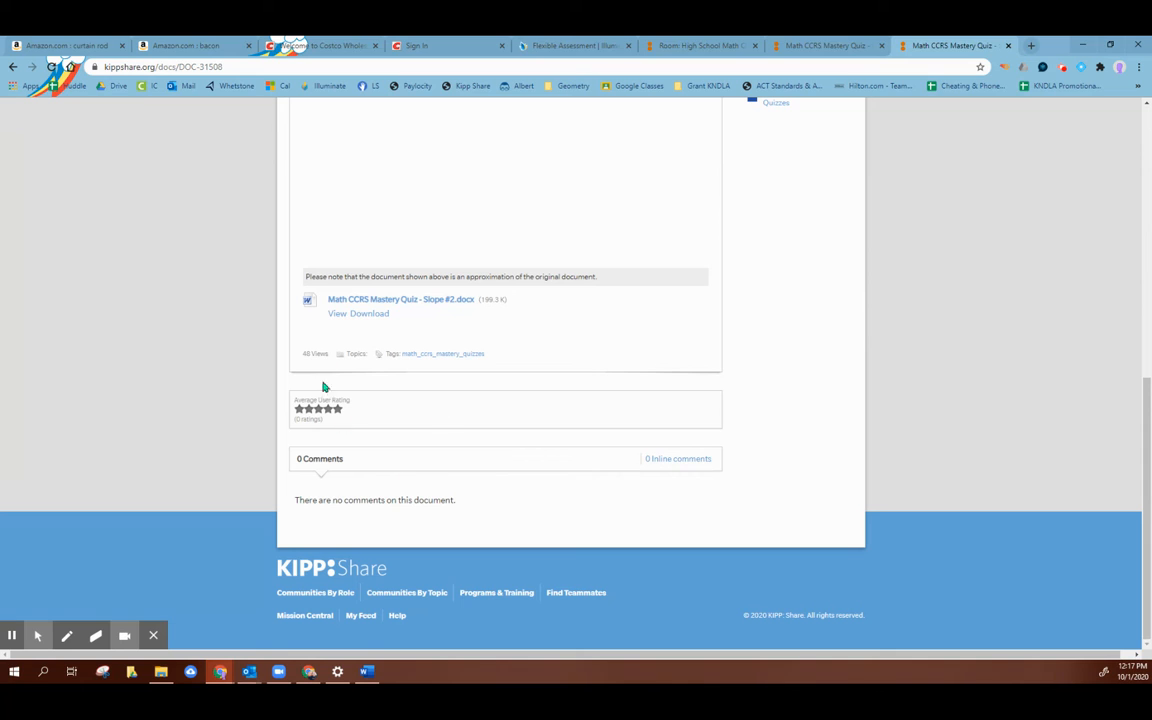
click(377, 317)
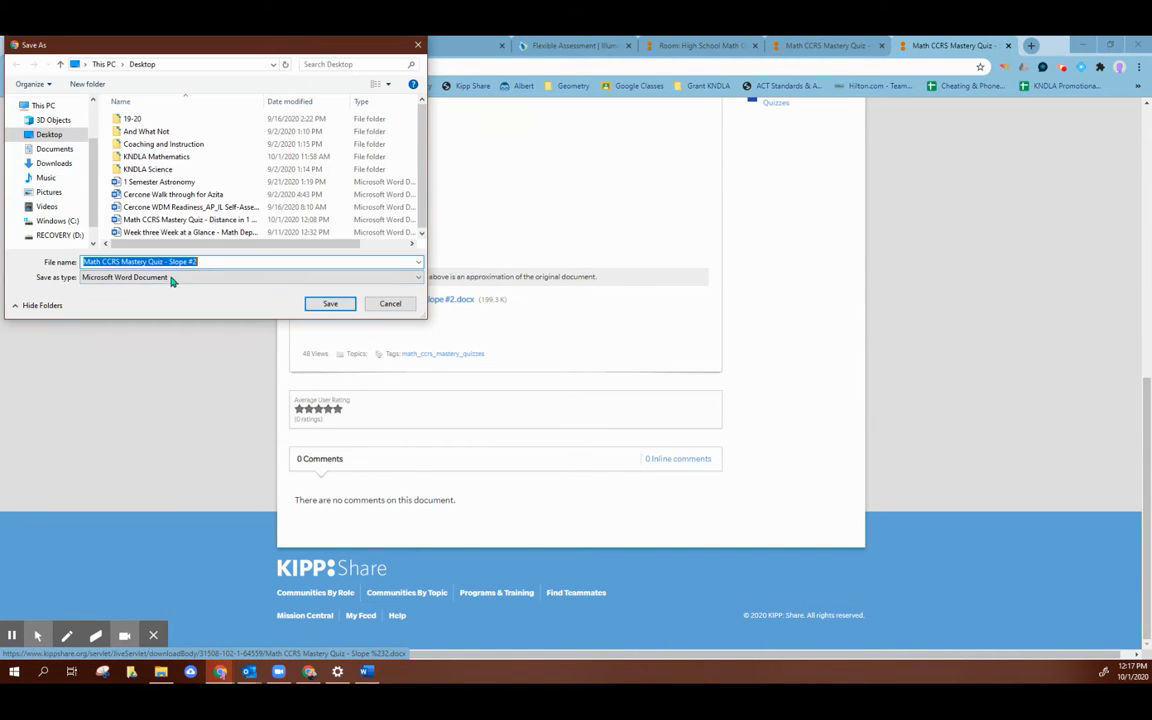
click(343, 305)
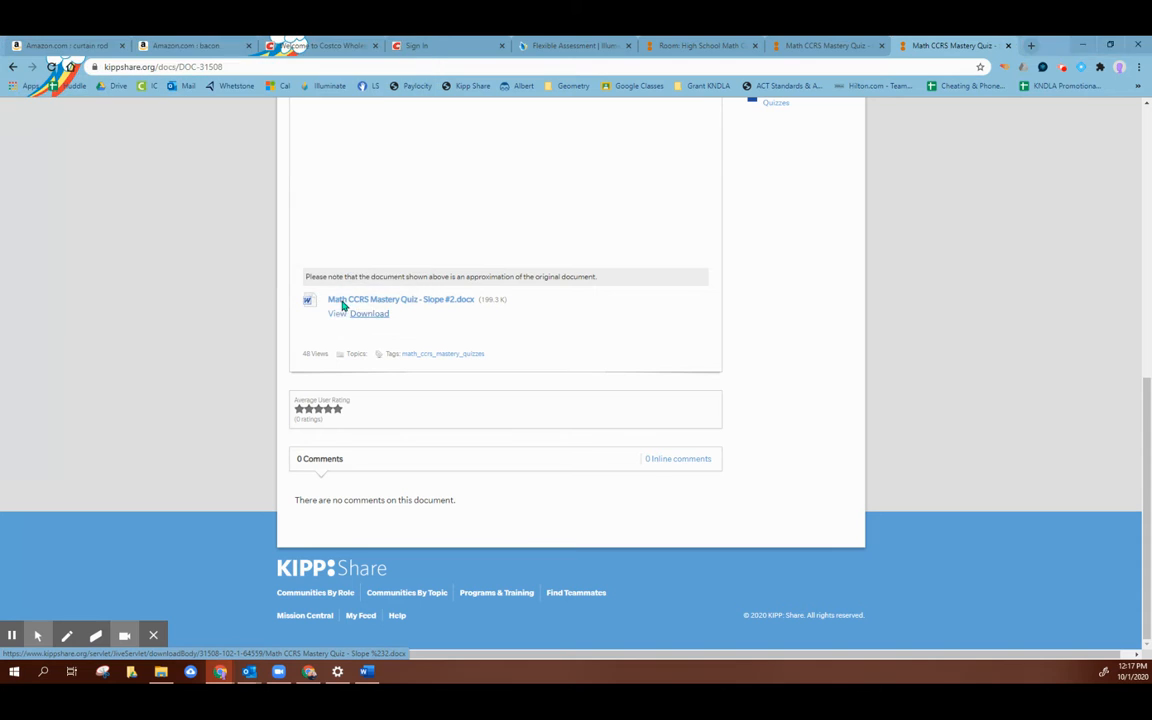
Step: Return to the Flexible assessment page in Illuminate and create the assessment with the title "Slope #2"
click(872, 45)
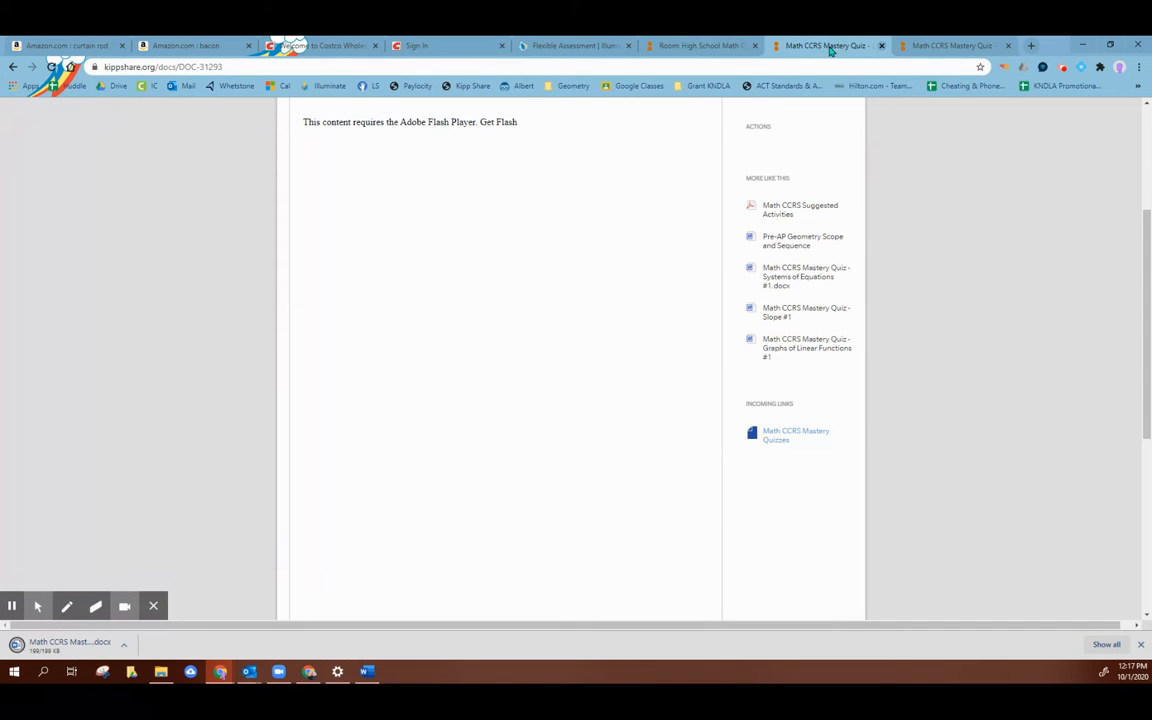
click(575, 45)
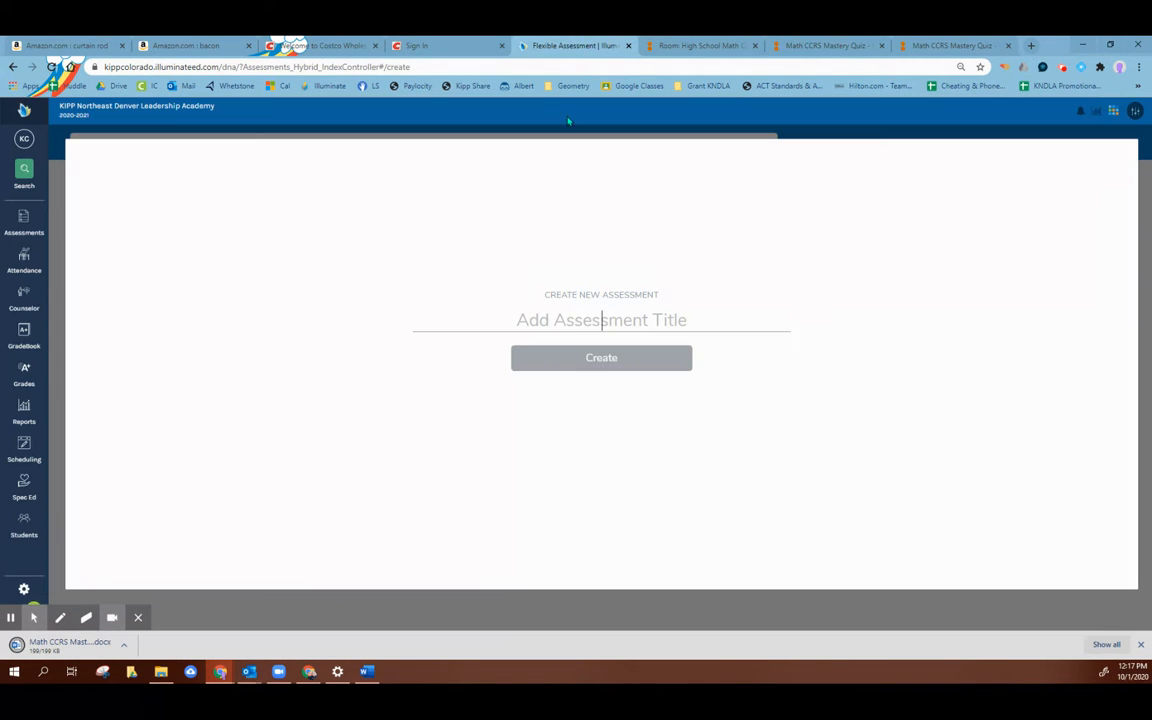
click(577, 322)
text(SLO)
key(BackSpace)
key(BackSpace)
text(lope #2)
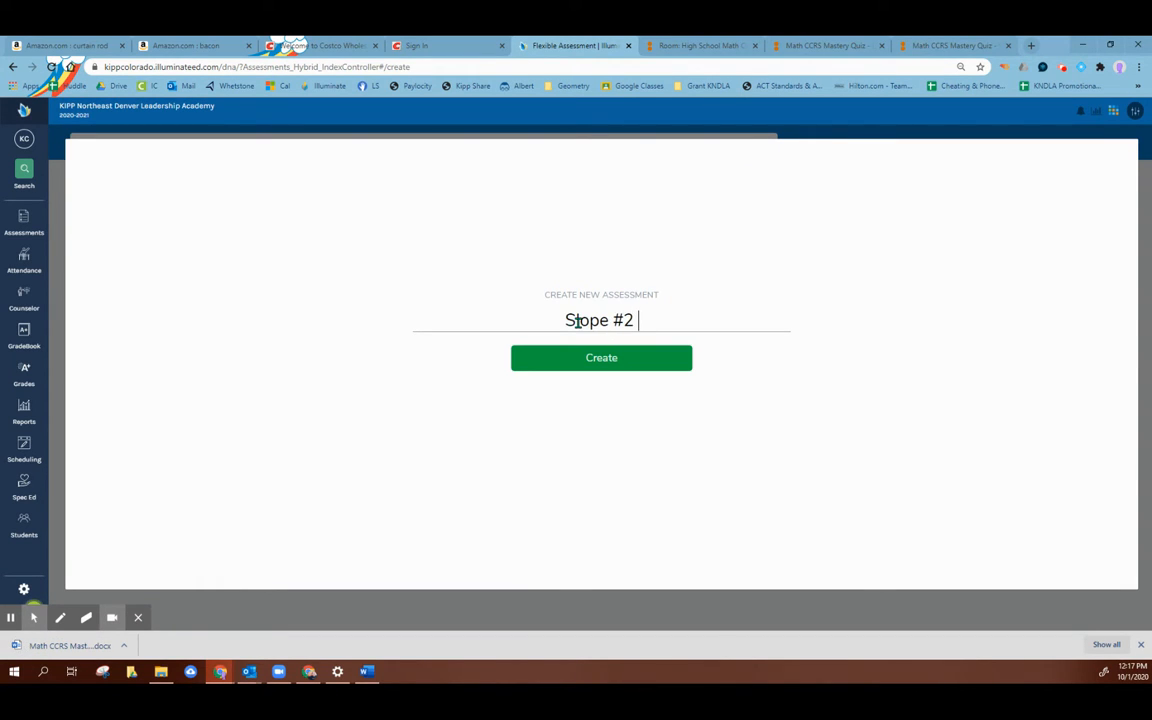
click(617, 372)
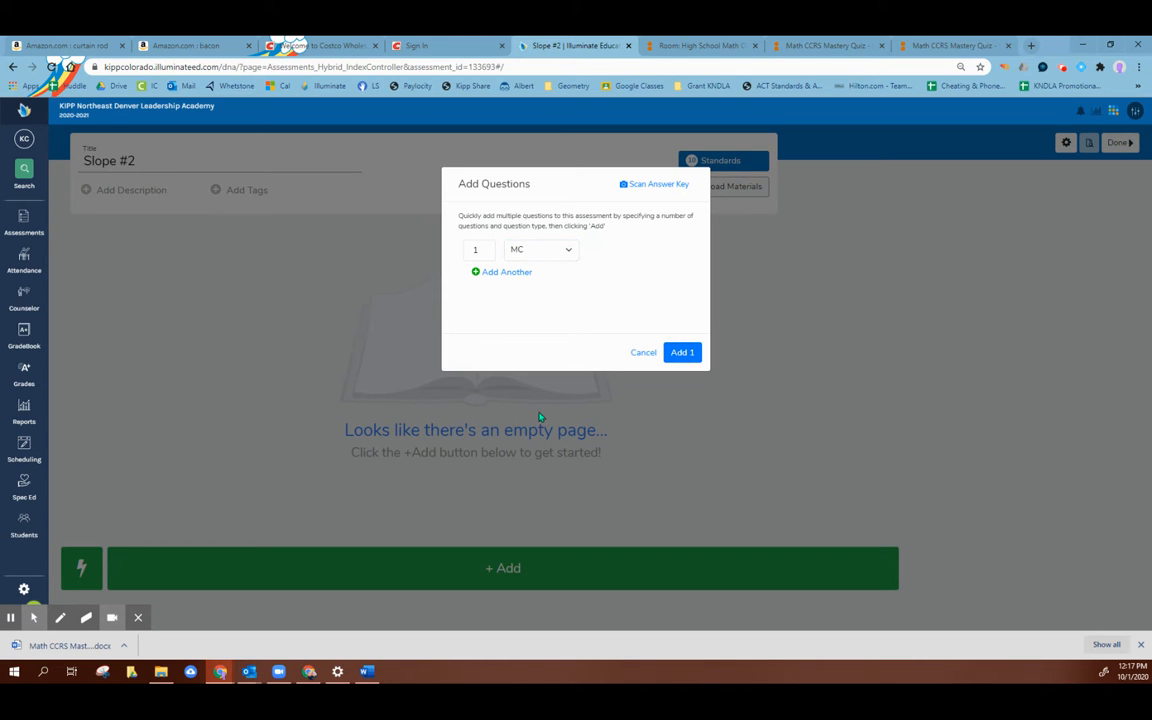
Step: Open the downloaded Slope #2 quiz document in Word and enable editing
click(369, 676)
click(369, 676)
click(47, 652)
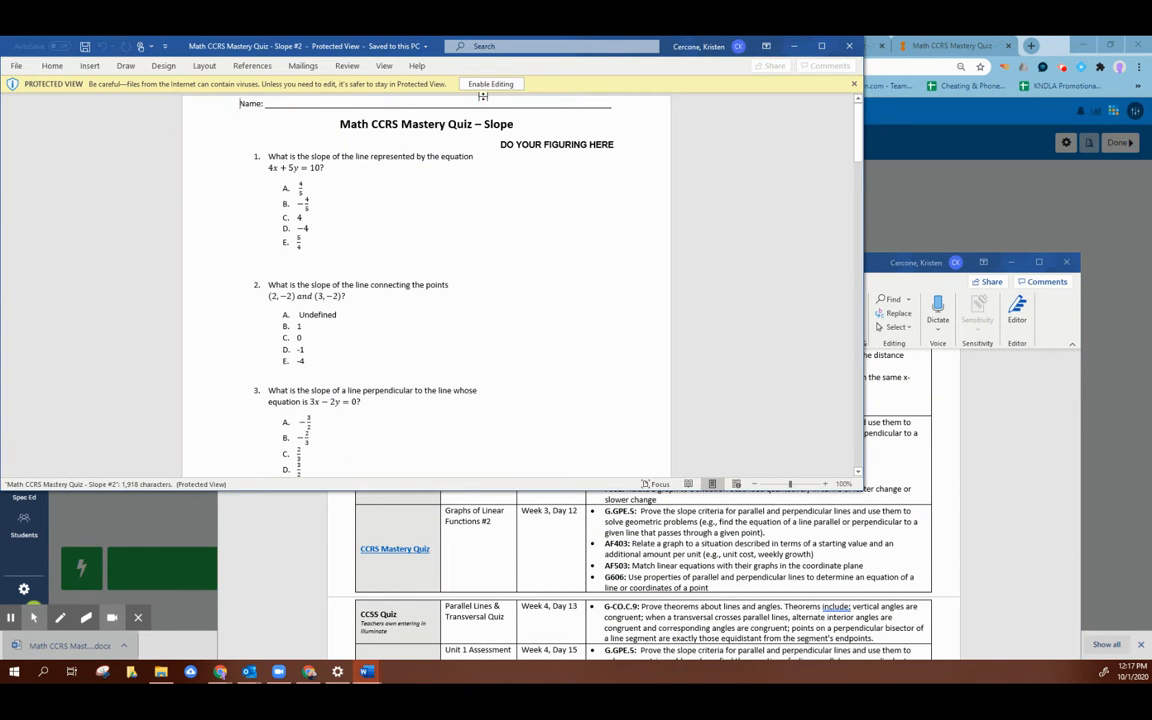
click(482, 86)
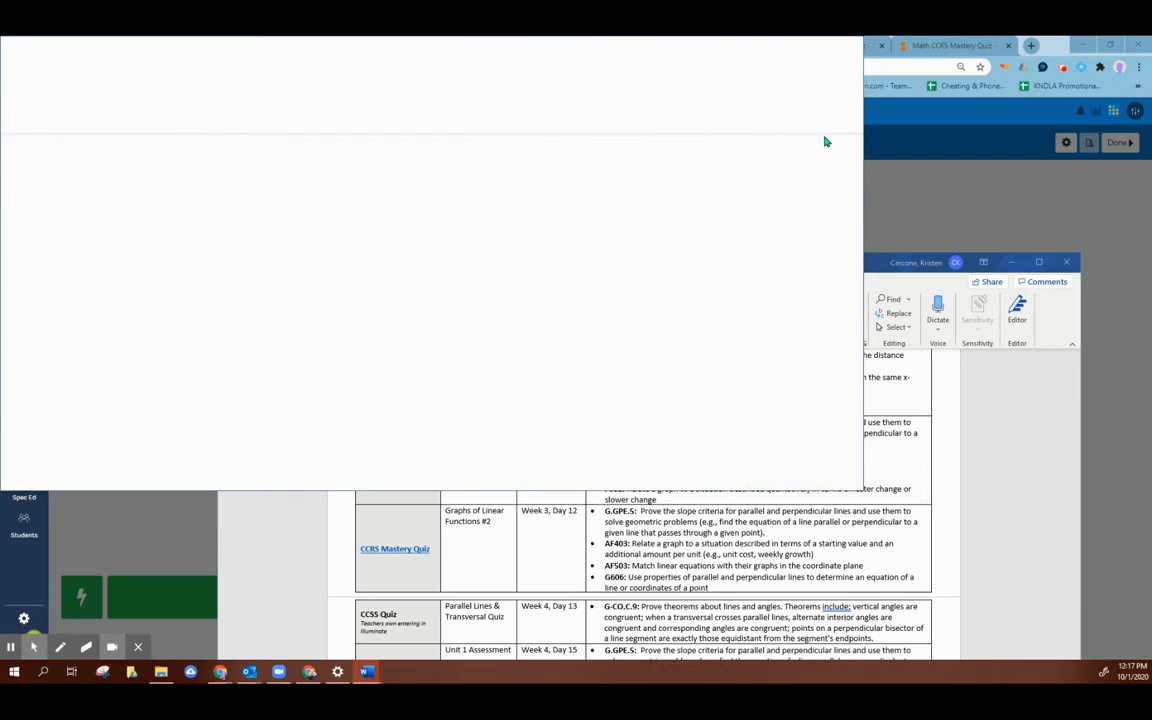
mouse_move(856, 150)
mouse_down()
mouse_move(870, 426)
mouse_move(866, 153)
mouse_up()
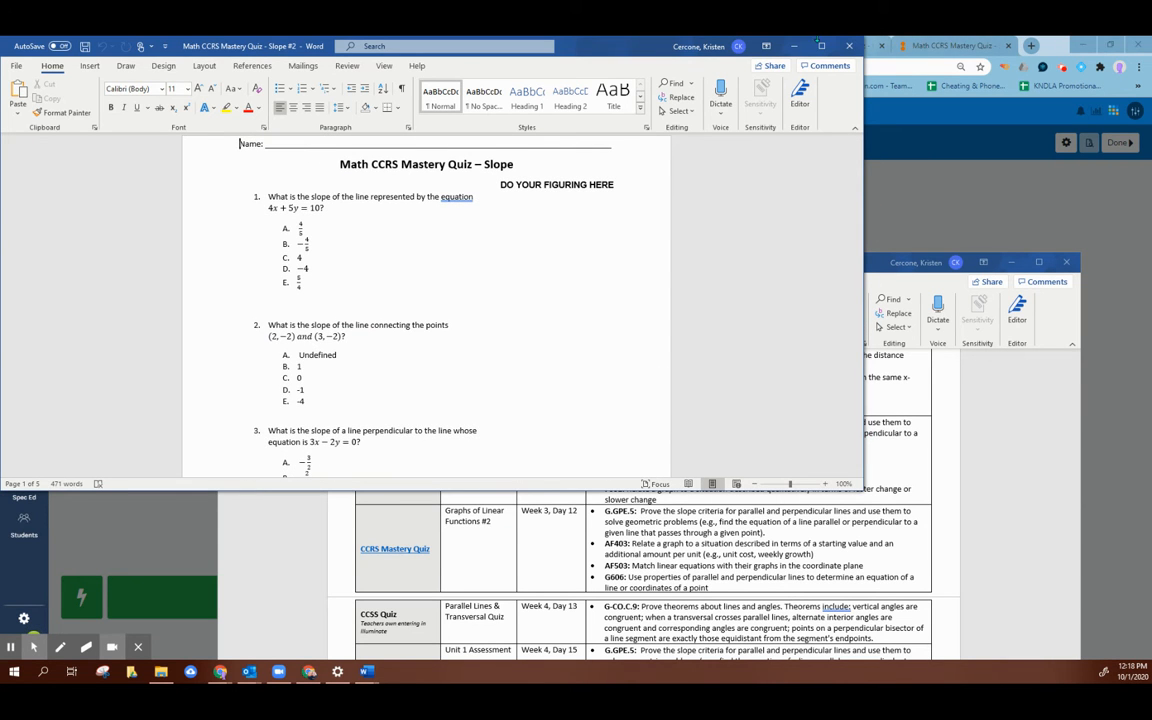
Step: Minimize the quiz document and add 10 multiple-choice questions to the Slope #2 assessment in Illuminate
click(795, 46)
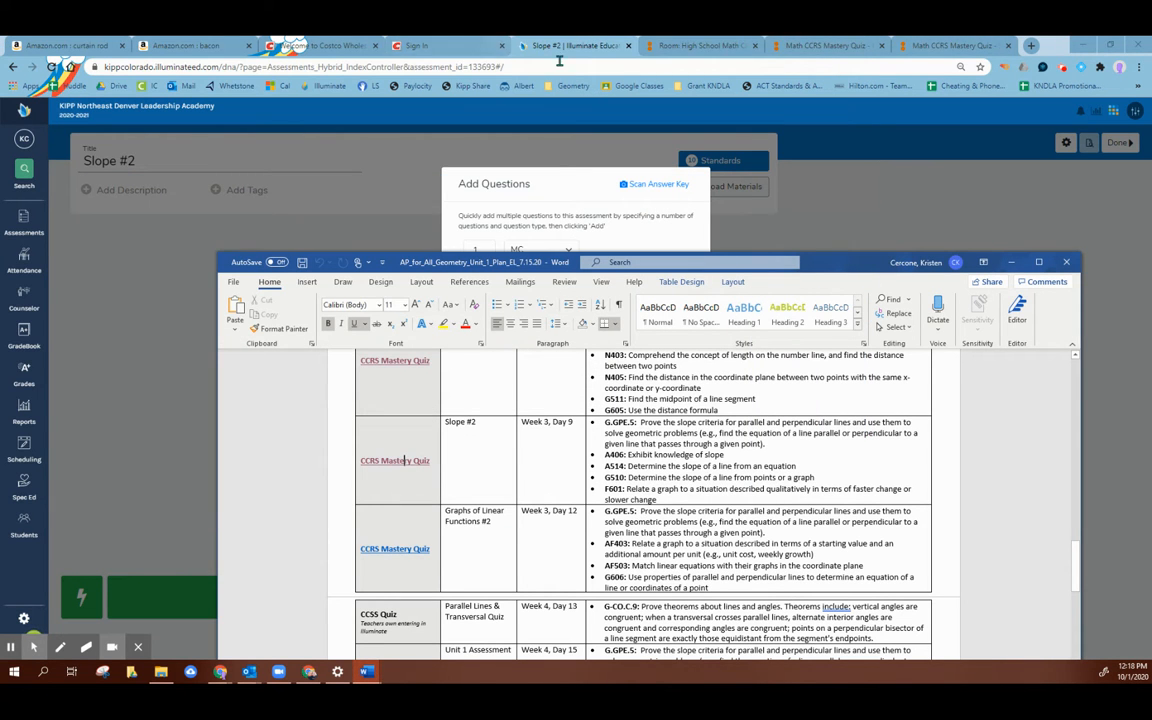
click(778, 187)
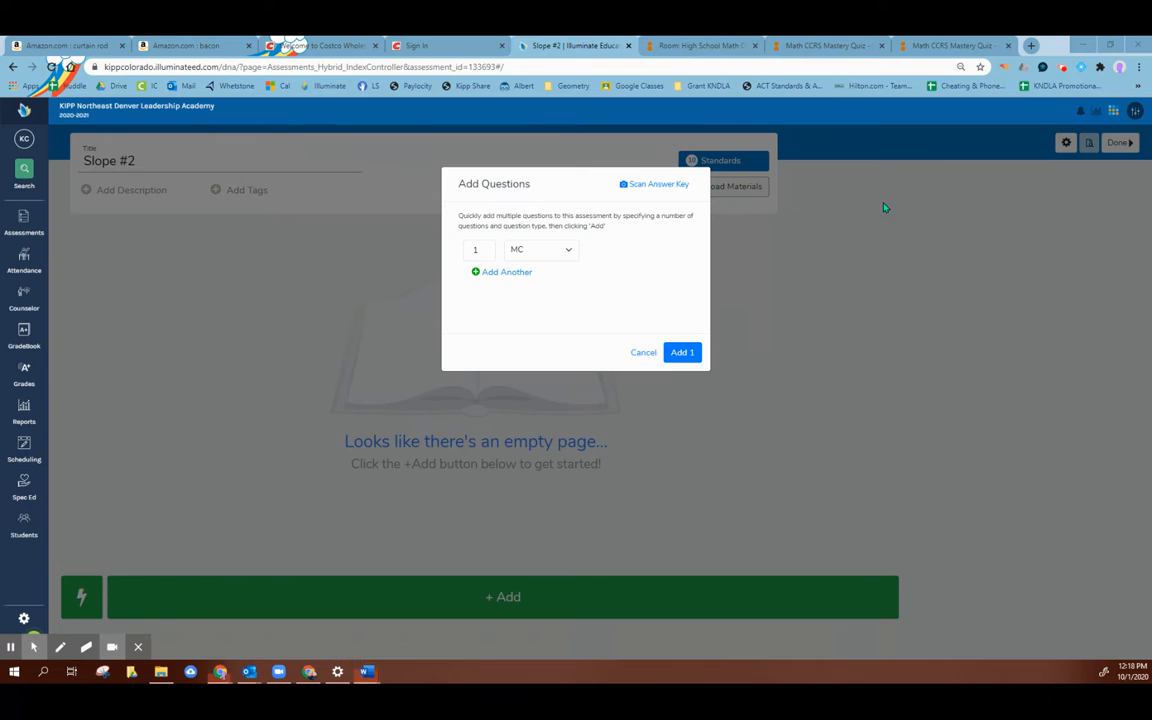
click(481, 252)
text(0)
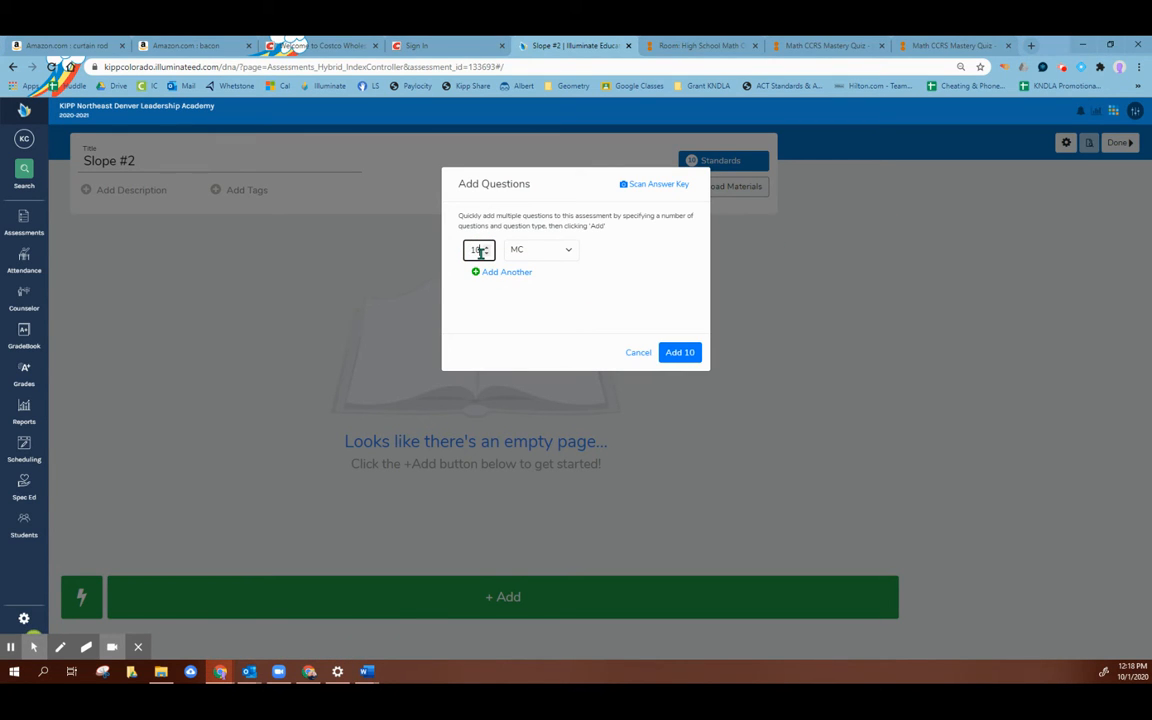
click(680, 352)
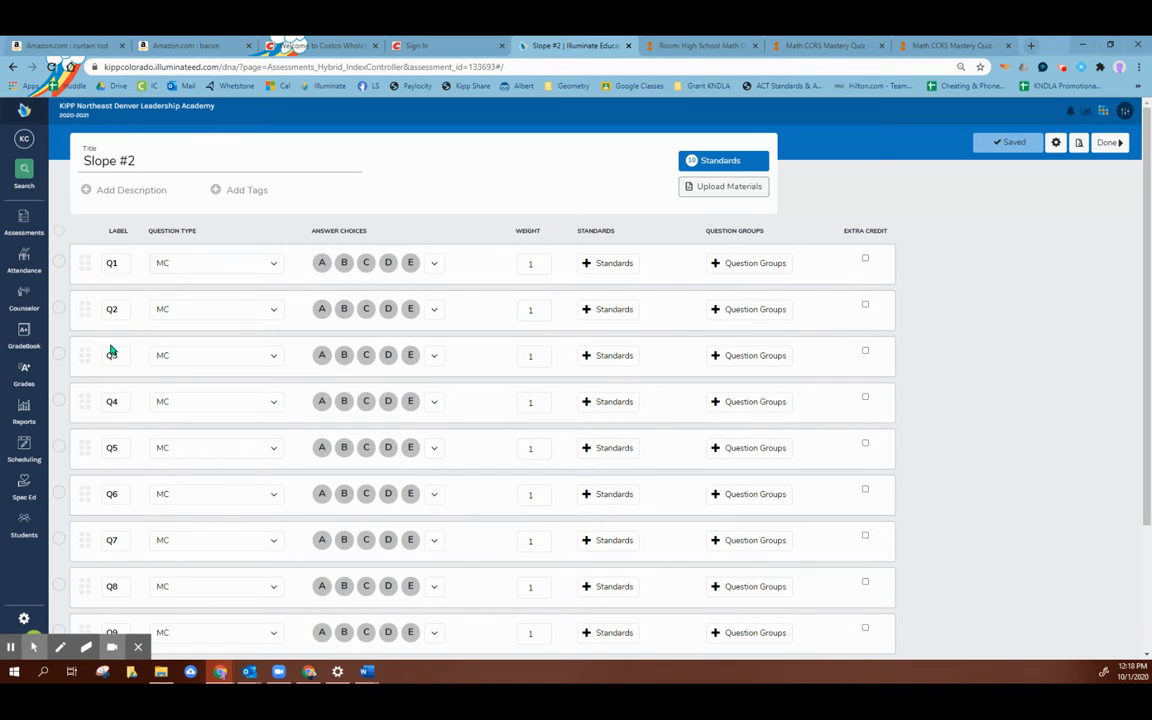
Step: Review the question types available for Q1, from Multiple Choice through Number Grid, and keep it as MC
click(255, 266)
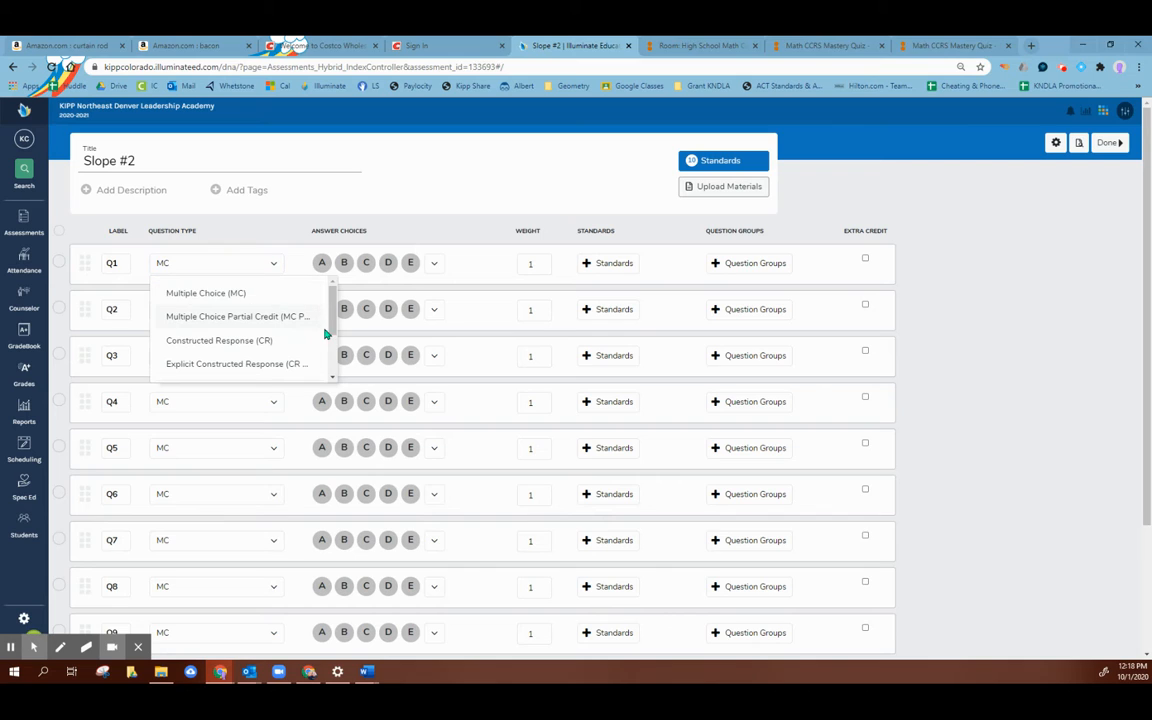
drag(330, 312, 332, 345)
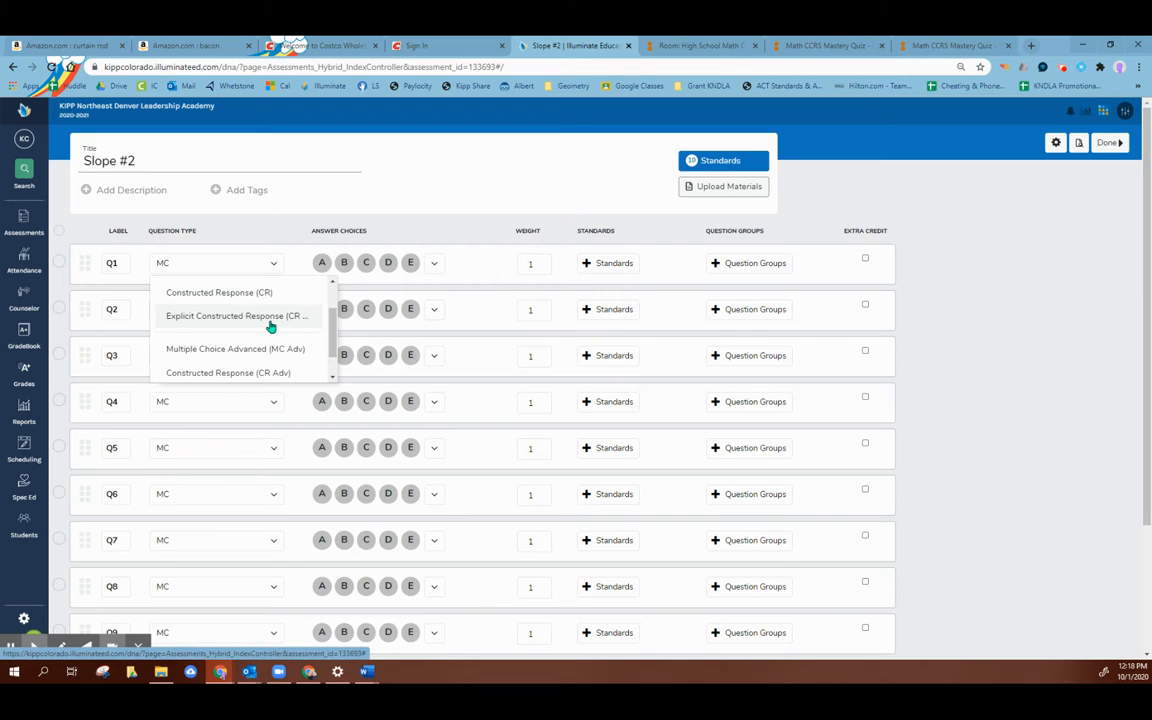
drag(333, 330, 332, 362)
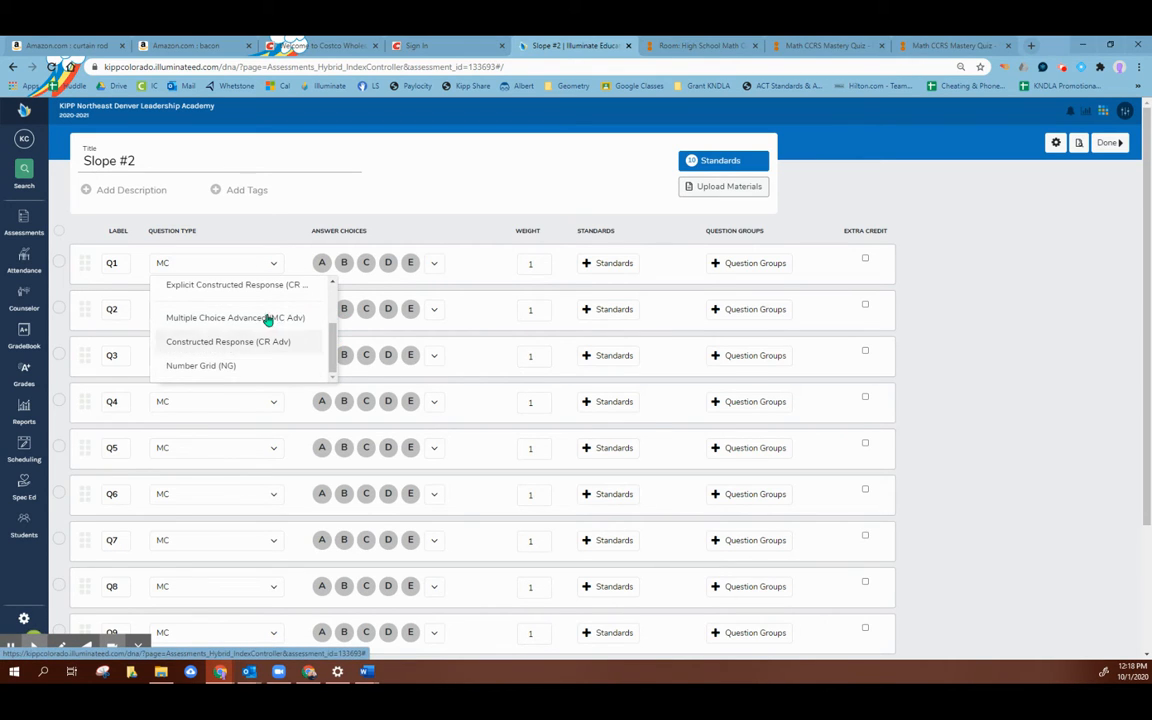
click(196, 268)
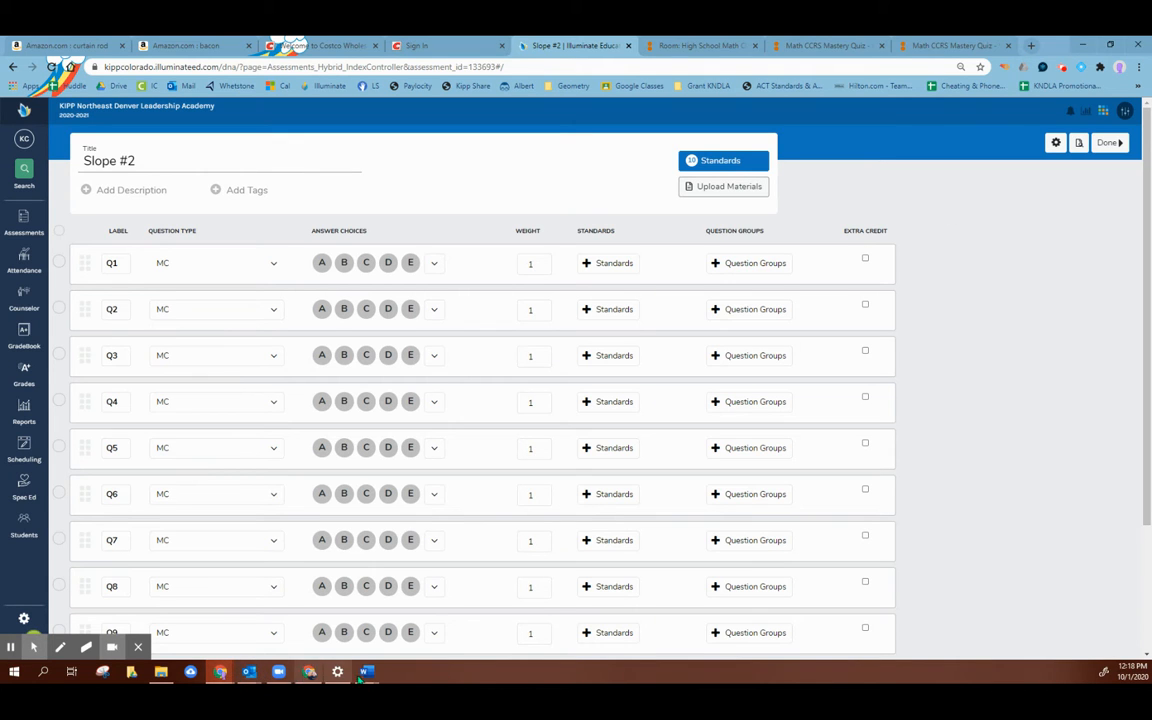
Step: Show the Slope #2 quiz document side by side with the Illuminate assessment and go to the document's answer key
mouse_move(368, 673)
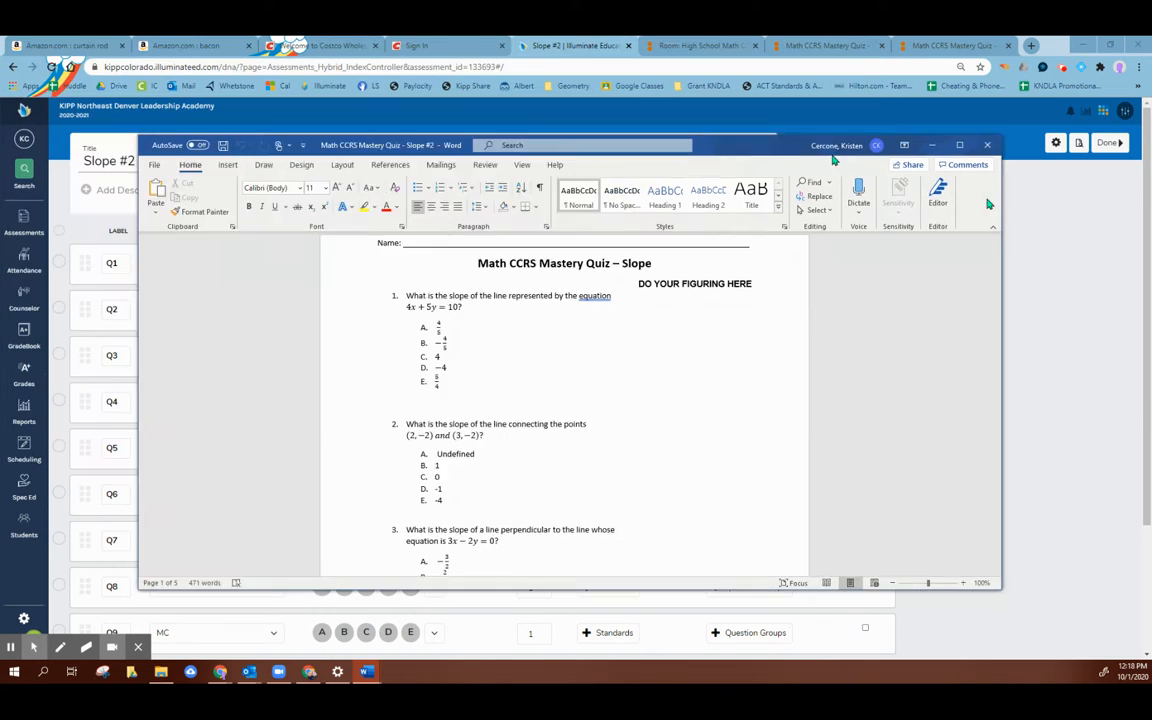
drag(1150, 285, 1, 307)
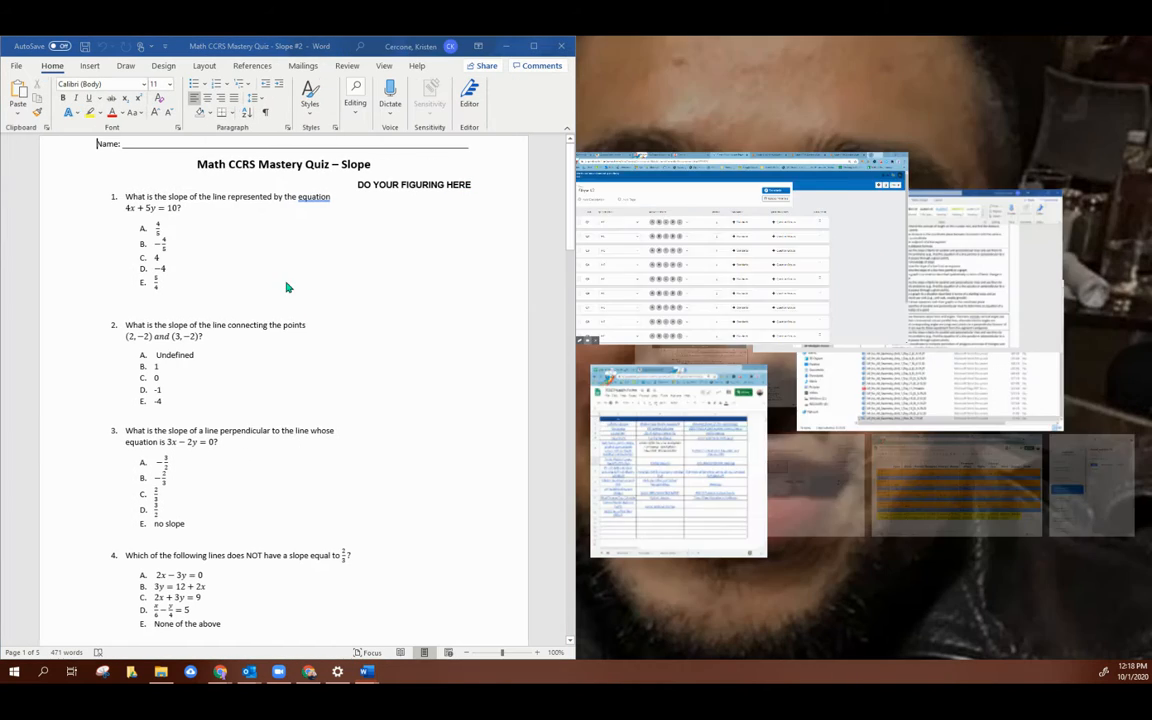
click(655, 213)
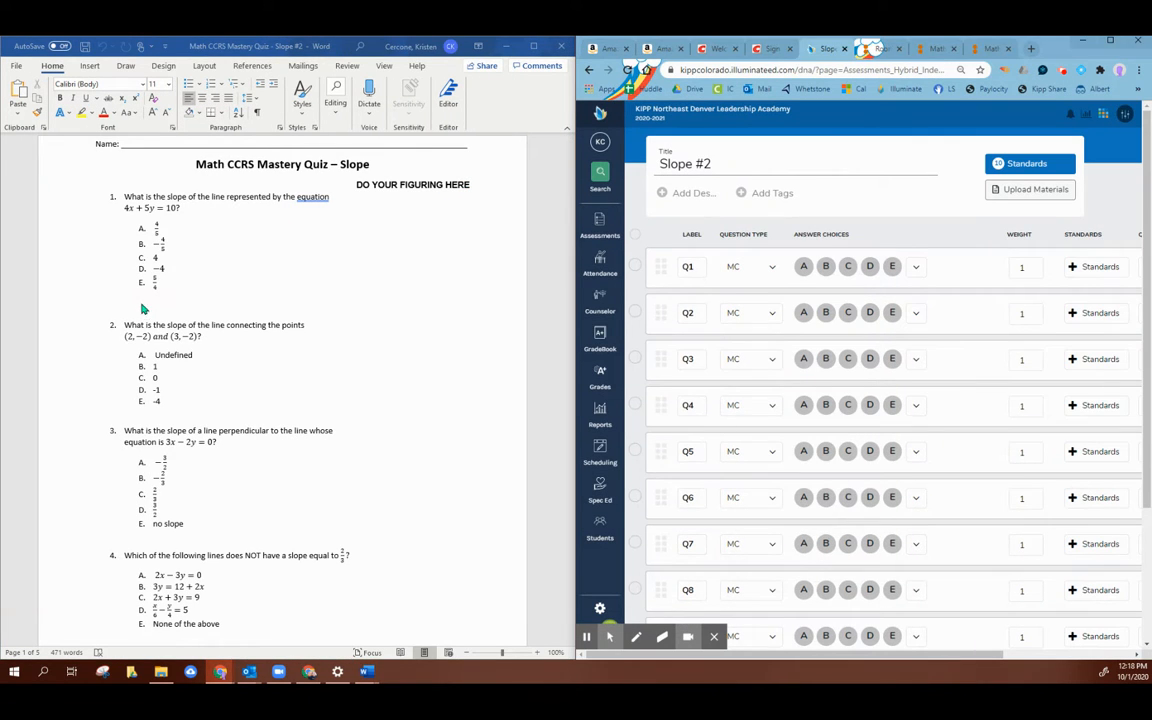
scroll(258, 305, down, 20)
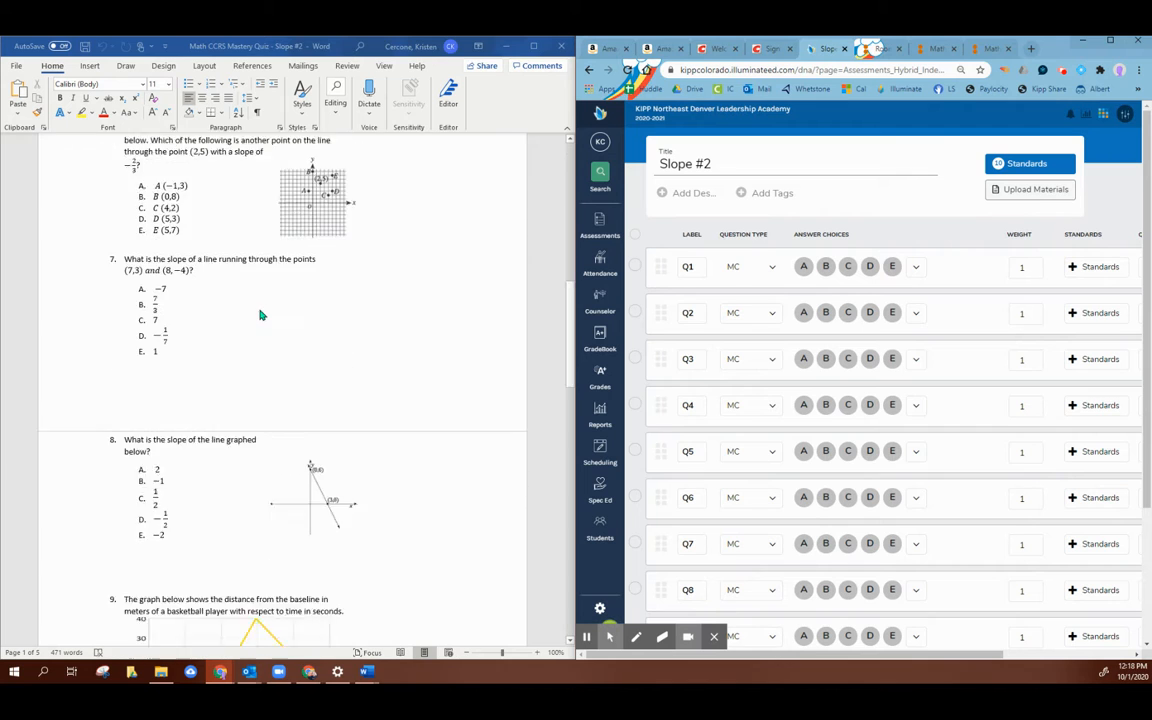
scroll(259, 320, down, 10)
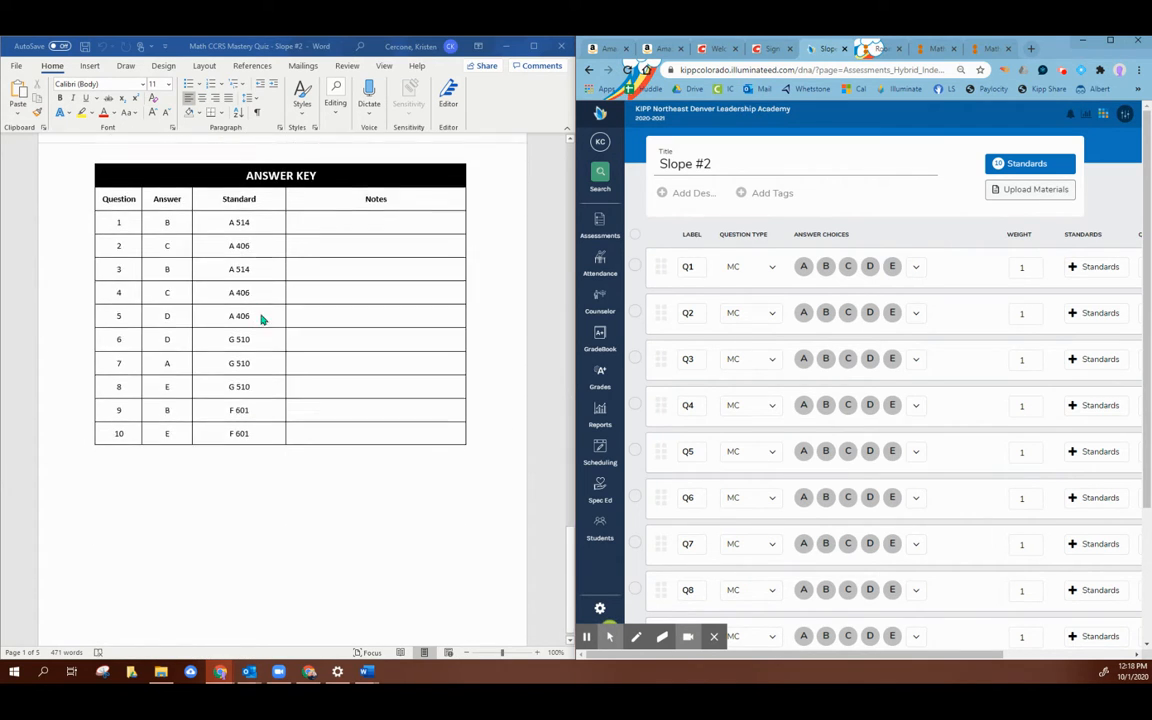
Step: Mark the correct answers for Q1 to Q6 from the answer key: B, C, B, C, D, D
click(826, 266)
click(828, 313)
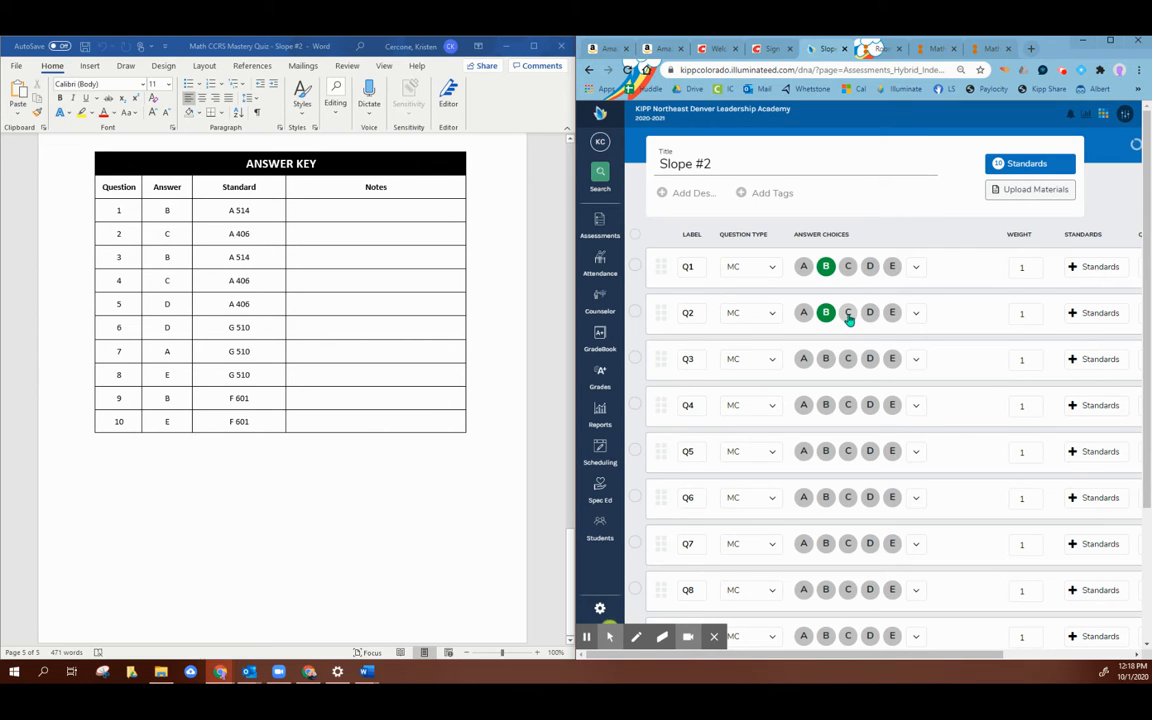
click(848, 314)
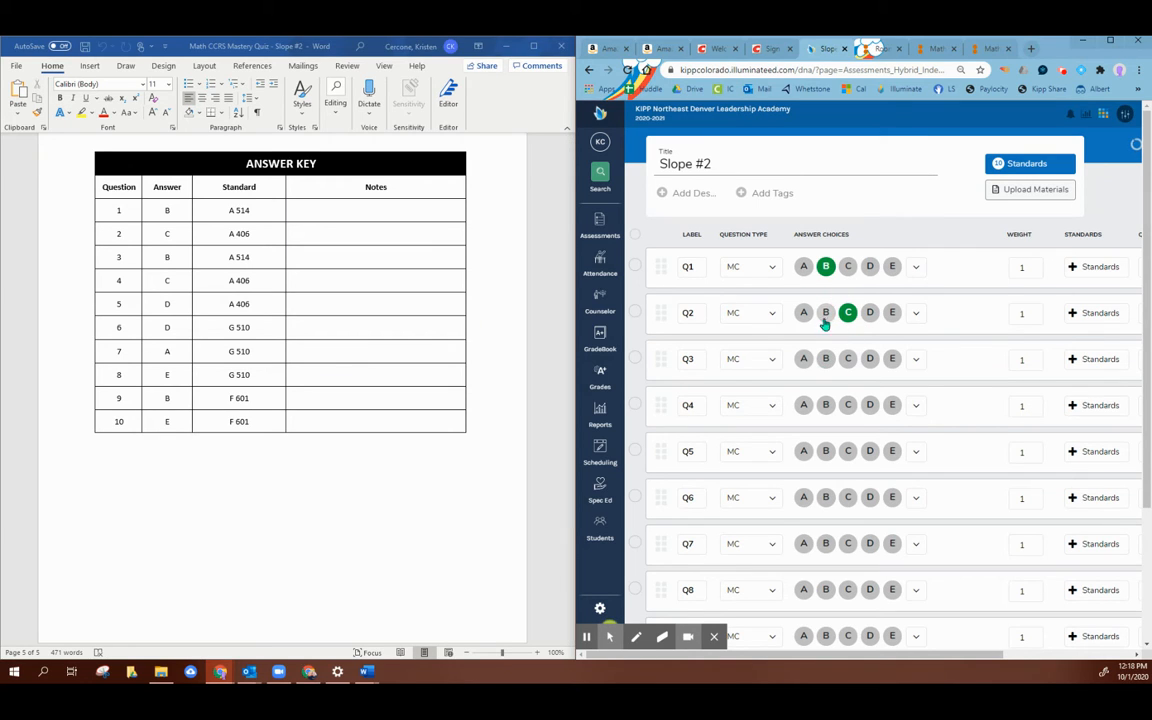
click(824, 361)
click(848, 406)
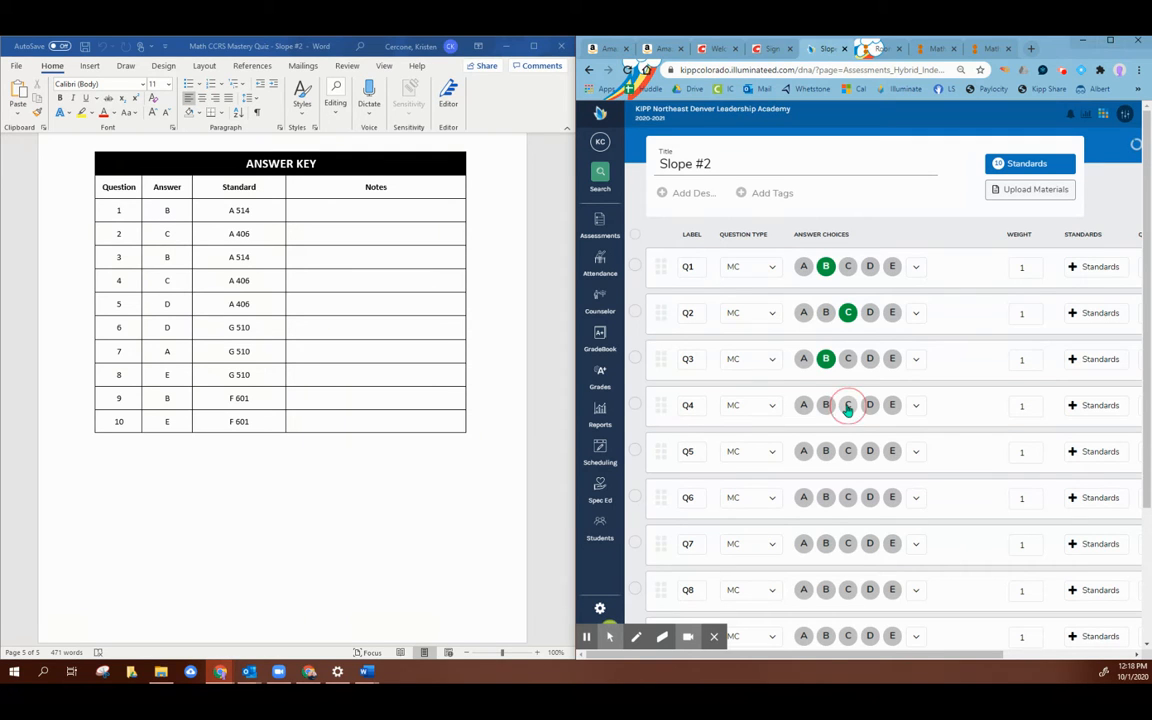
click(869, 451)
click(870, 498)
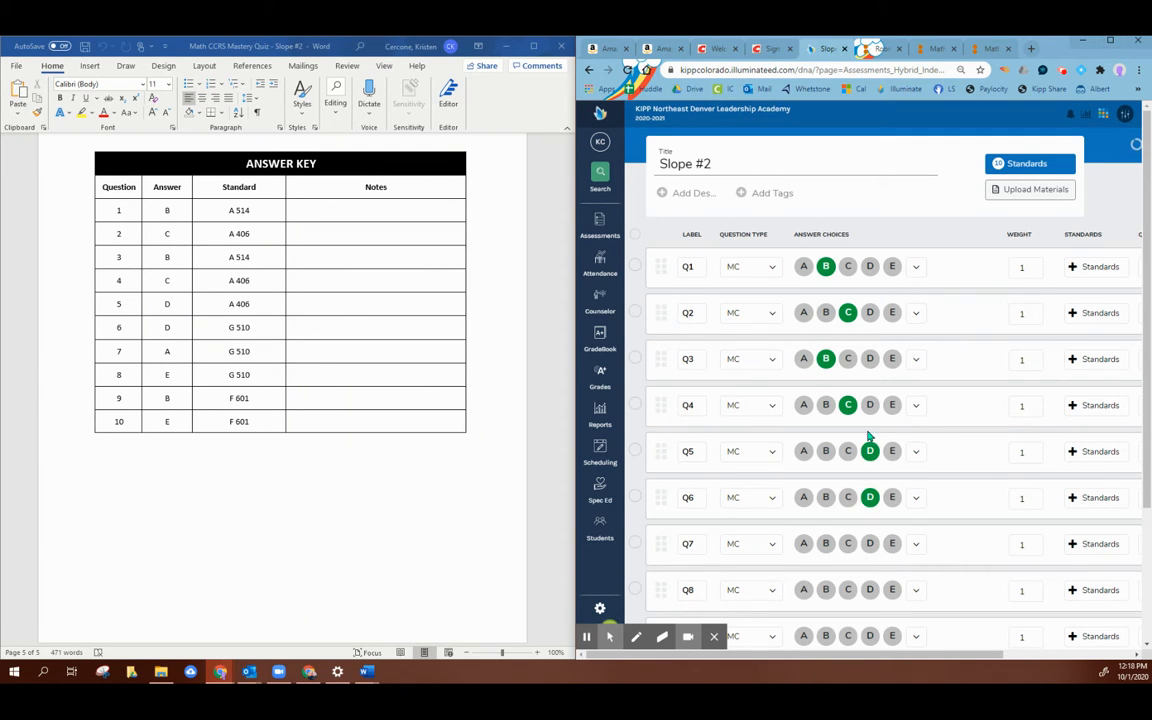
Step: Mark the correct answers for Q7 to Q10 from the answer key: A, E, B, E
scroll(860, 450, down, 3)
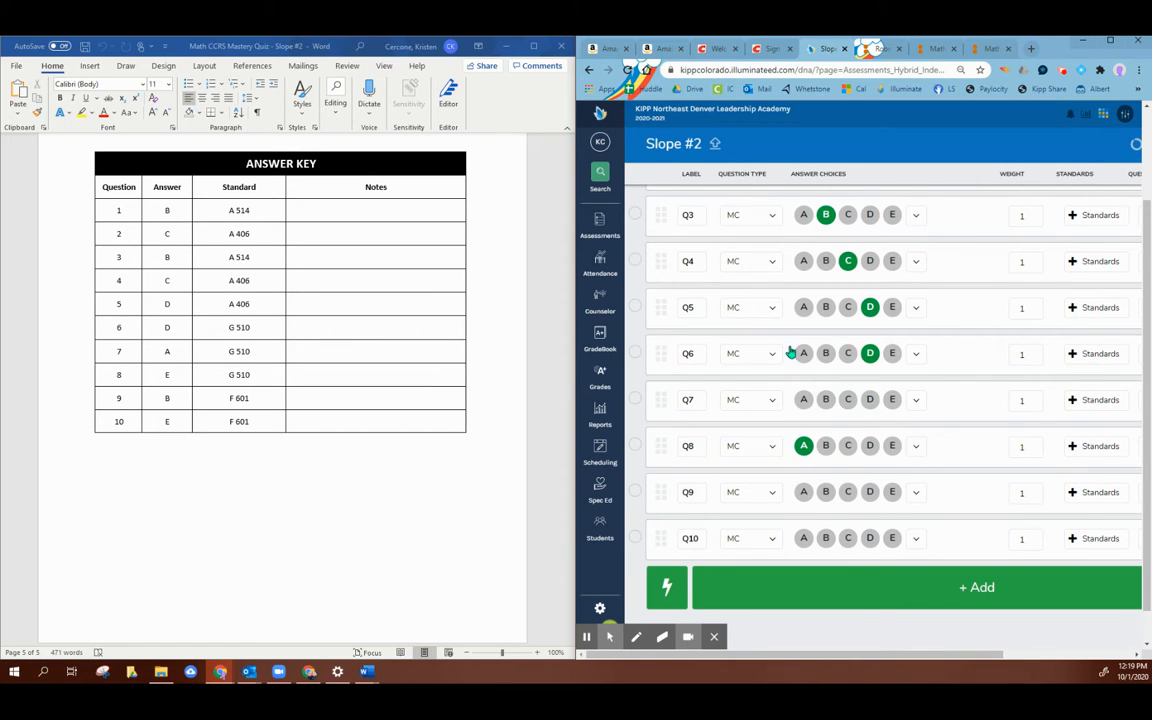
scroll(800, 280, up, 3)
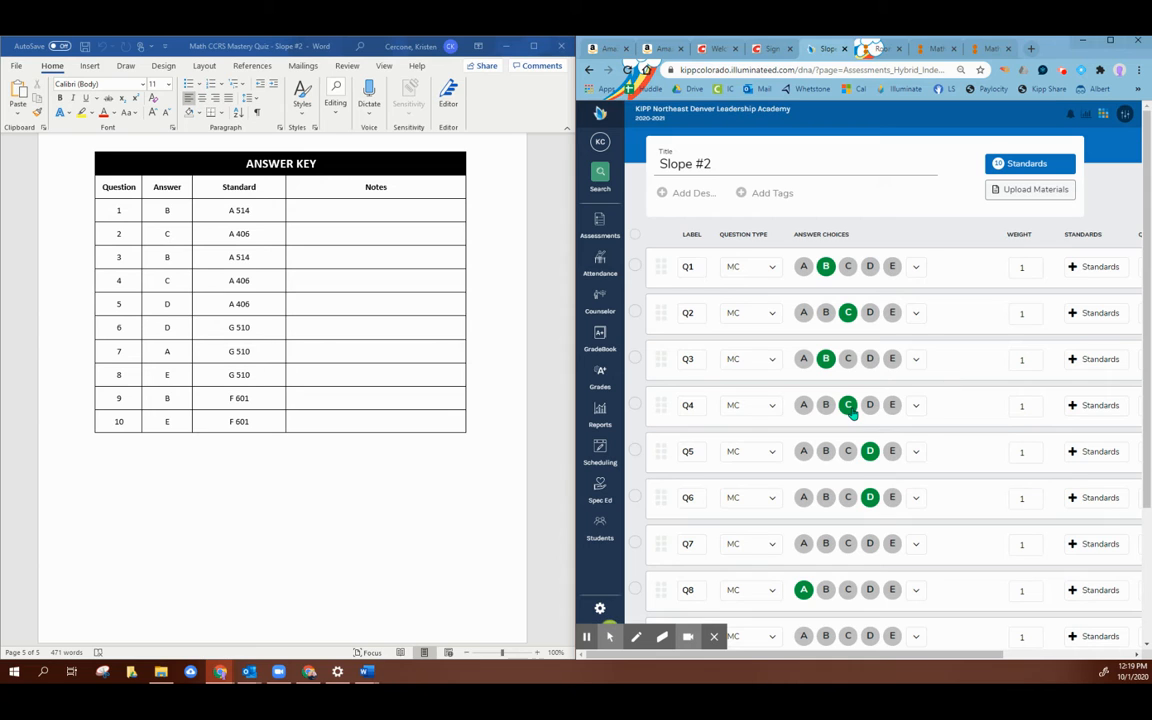
scroll(870, 508, down, 3)
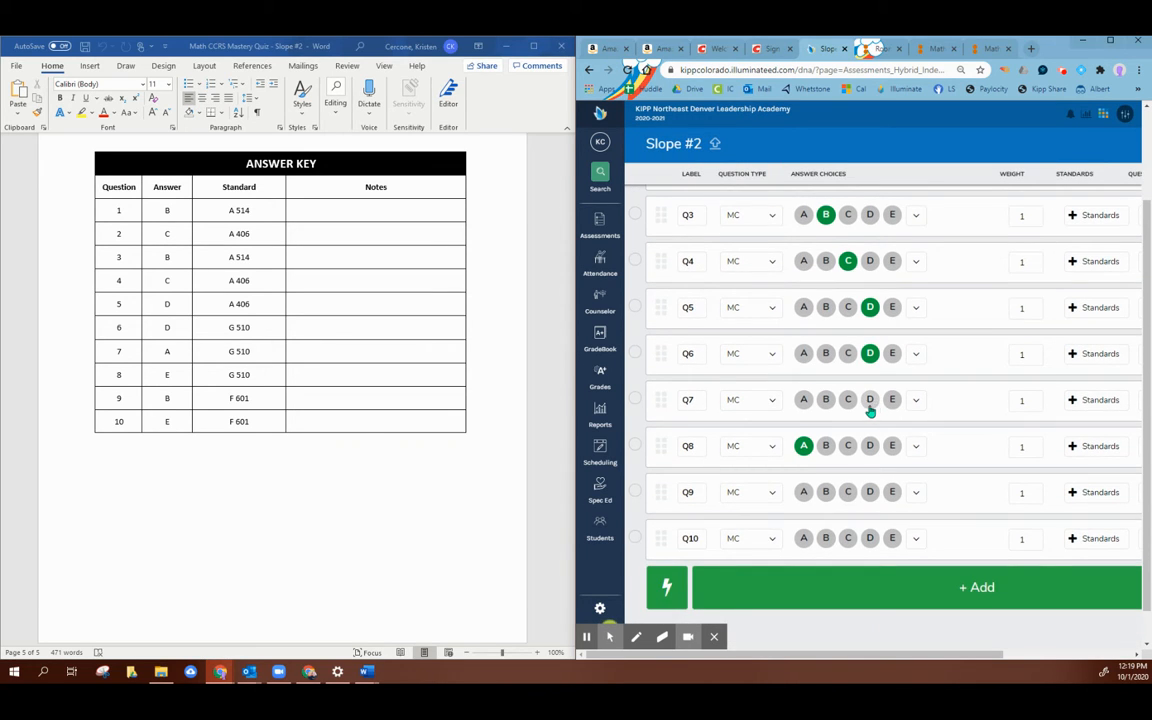
click(803, 400)
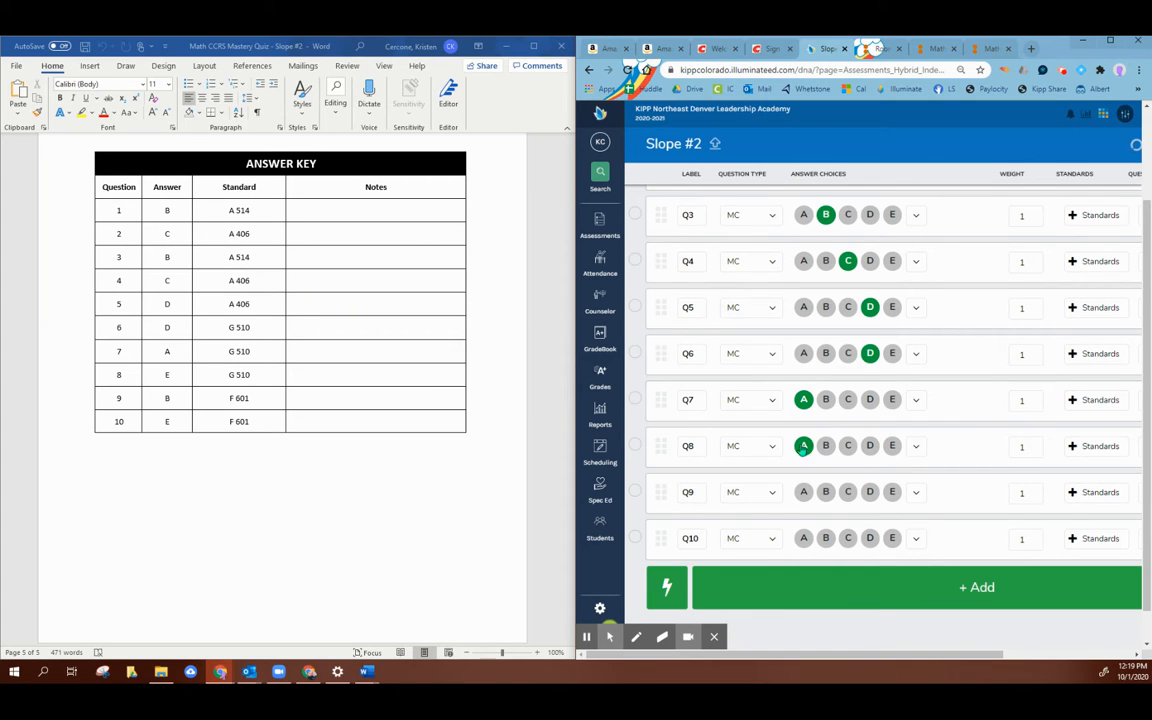
click(892, 446)
click(804, 446)
scroll(826, 398, down, 1)
scroll(823, 430, down, 1)
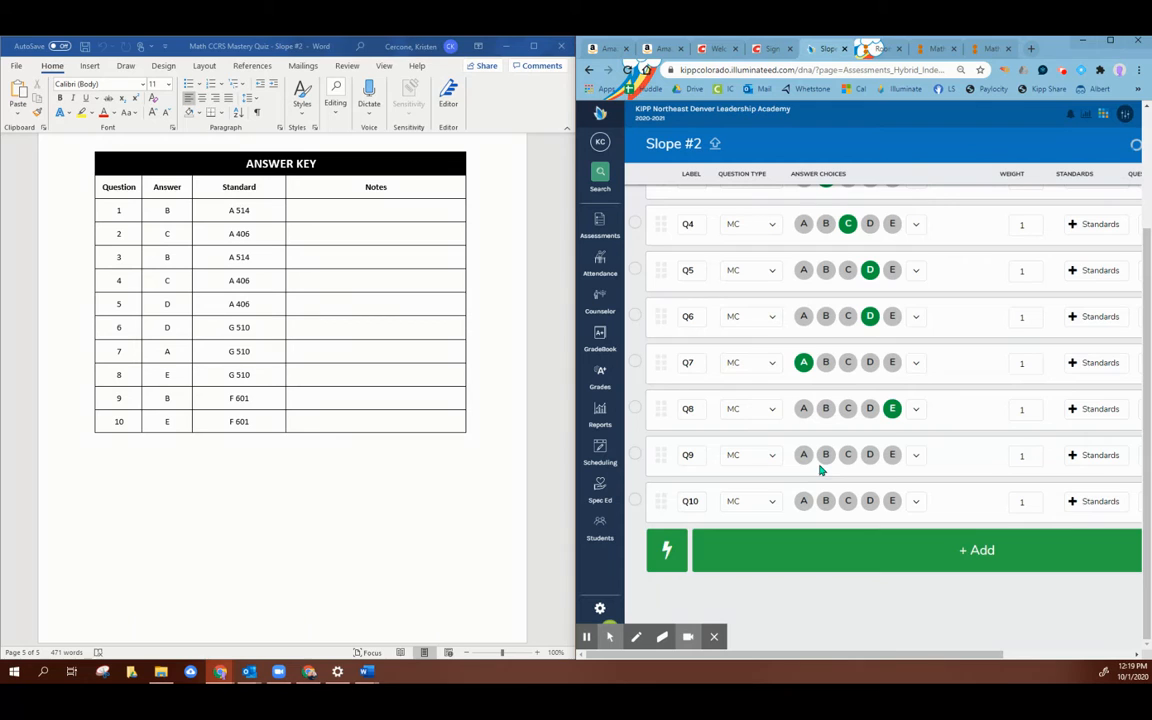
click(825, 455)
click(895, 503)
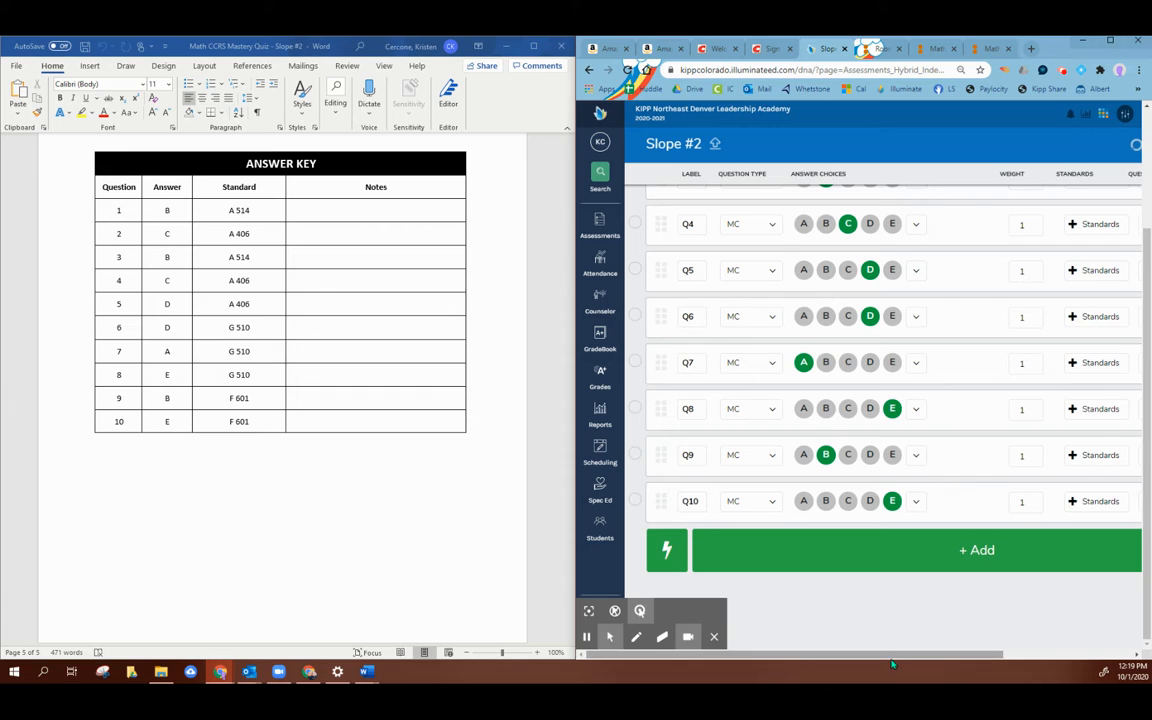
Step: Look through the standards available for Q1, down to the option for editing standards, without assigning any
scroll(890, 640, right, 3)
scroll(928, 375, up, 4)
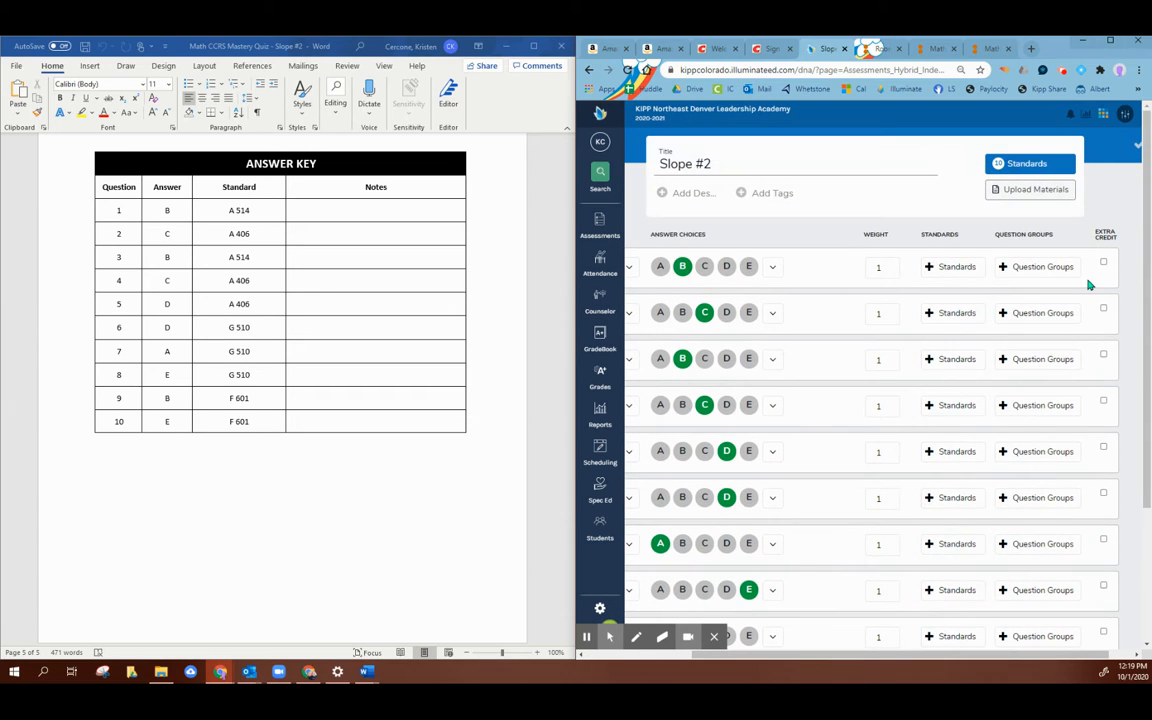
click(928, 268)
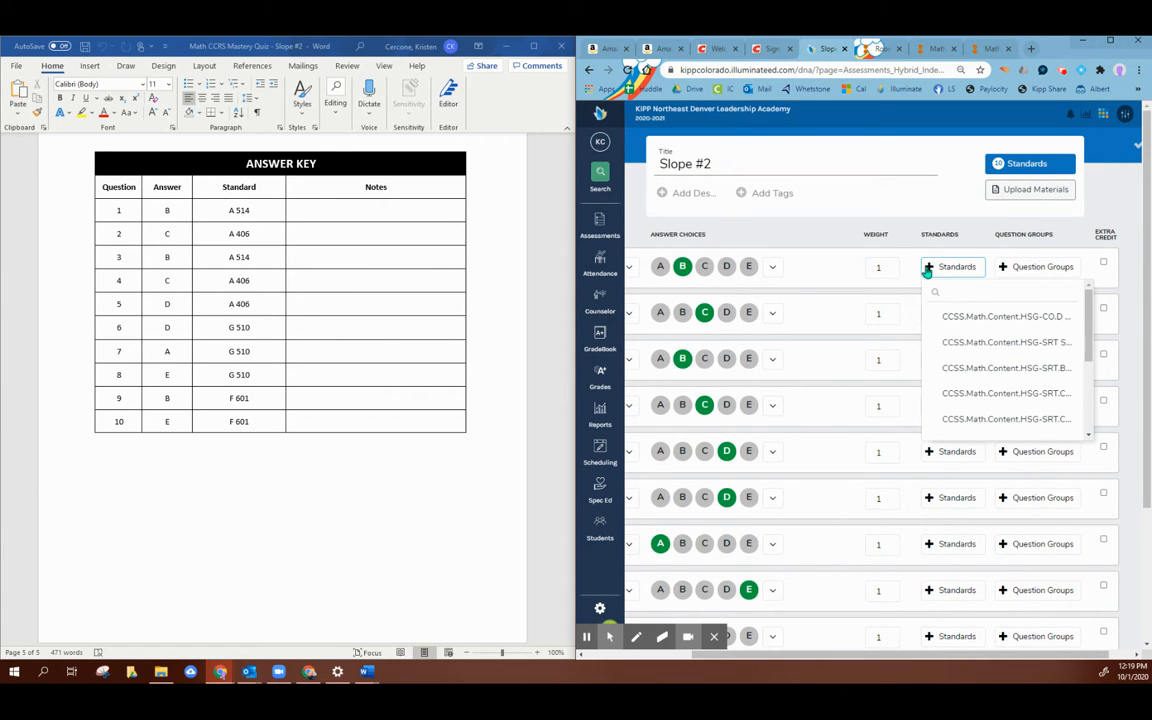
scroll(1015, 370, down, 3)
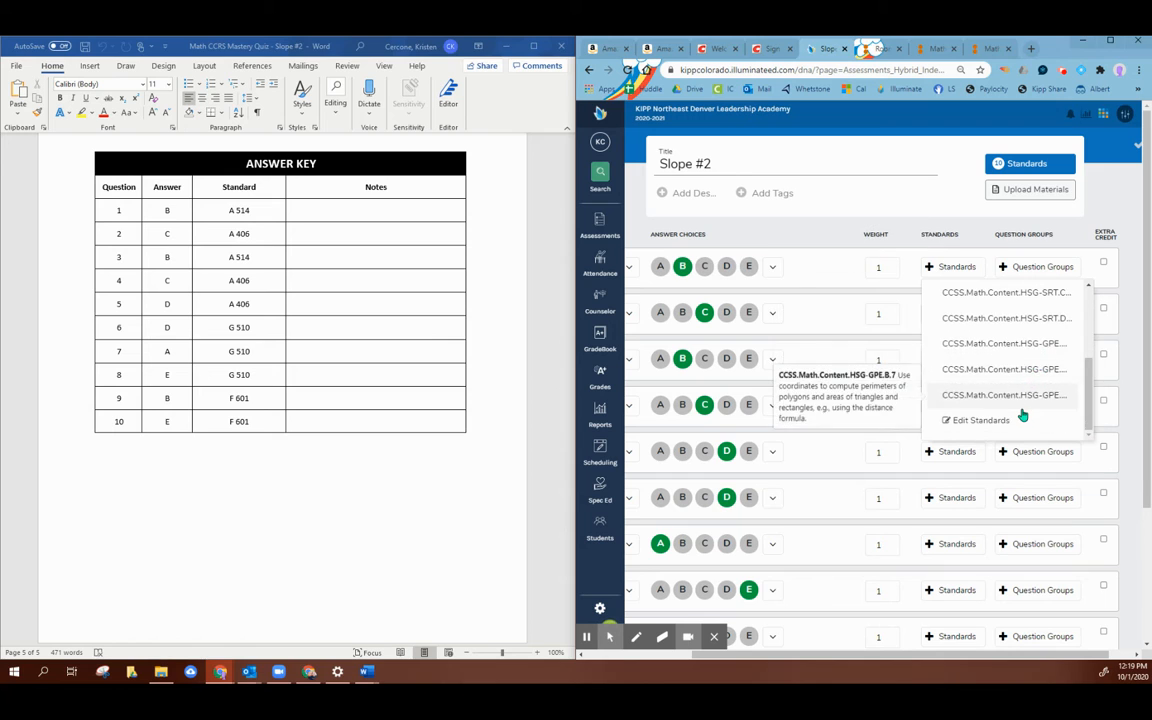
scroll(1012, 360, up, 3)
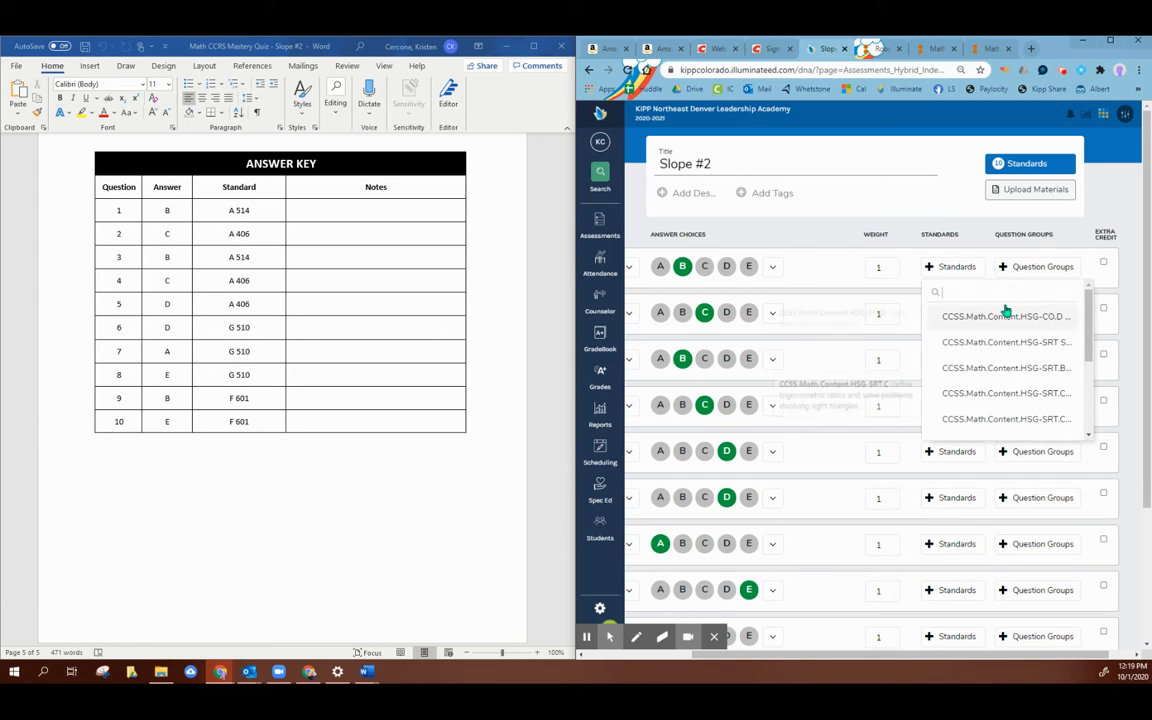
click(1063, 242)
Step: Browse the question groups available for Q1 and close the list without choosing one
click(1039, 267)
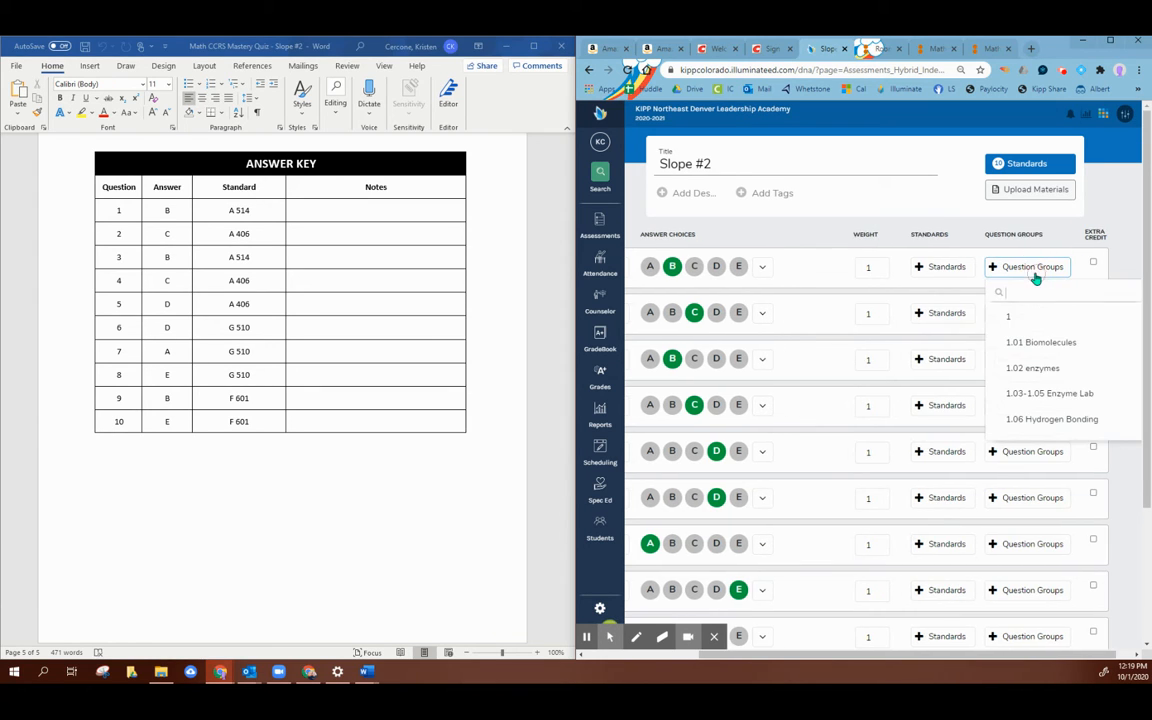
scroll(1068, 355, down, 10)
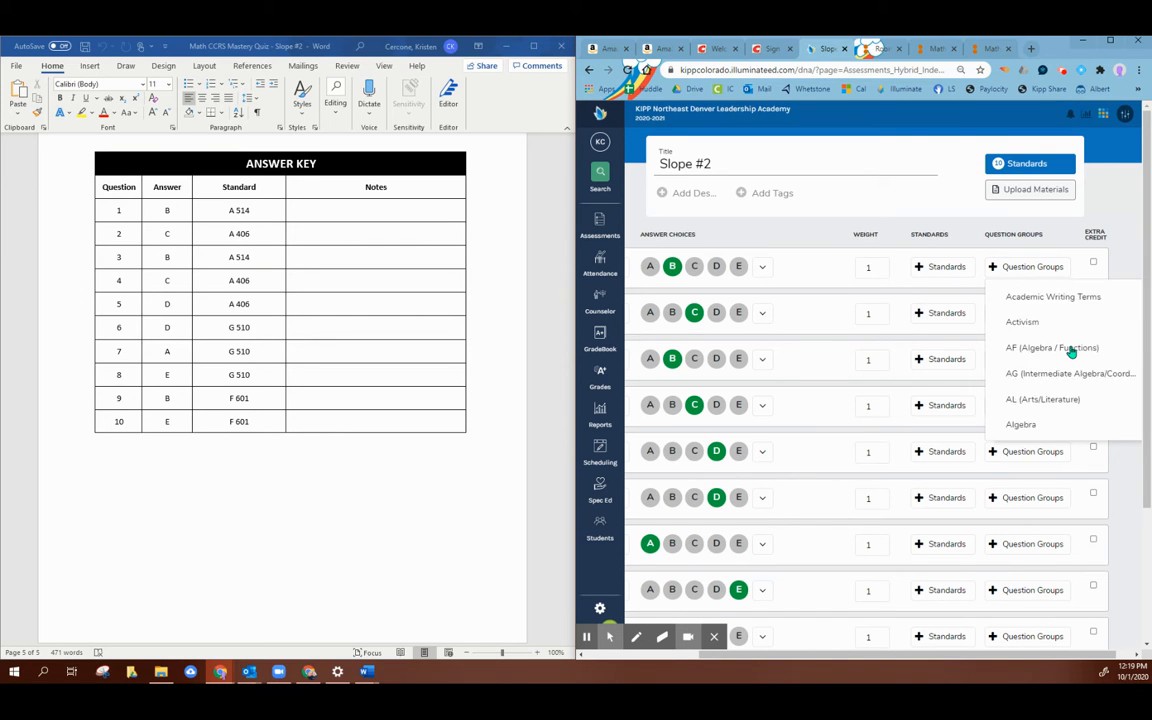
scroll(1062, 300, up, 10)
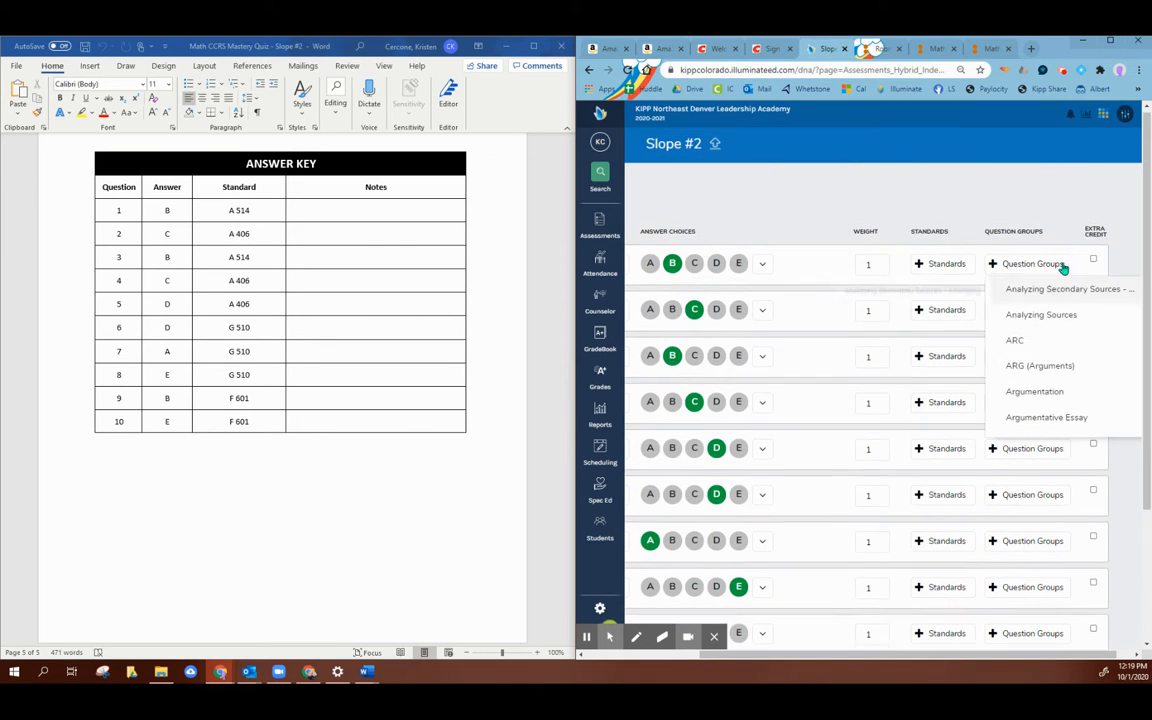
scroll(1039, 373, up, 6)
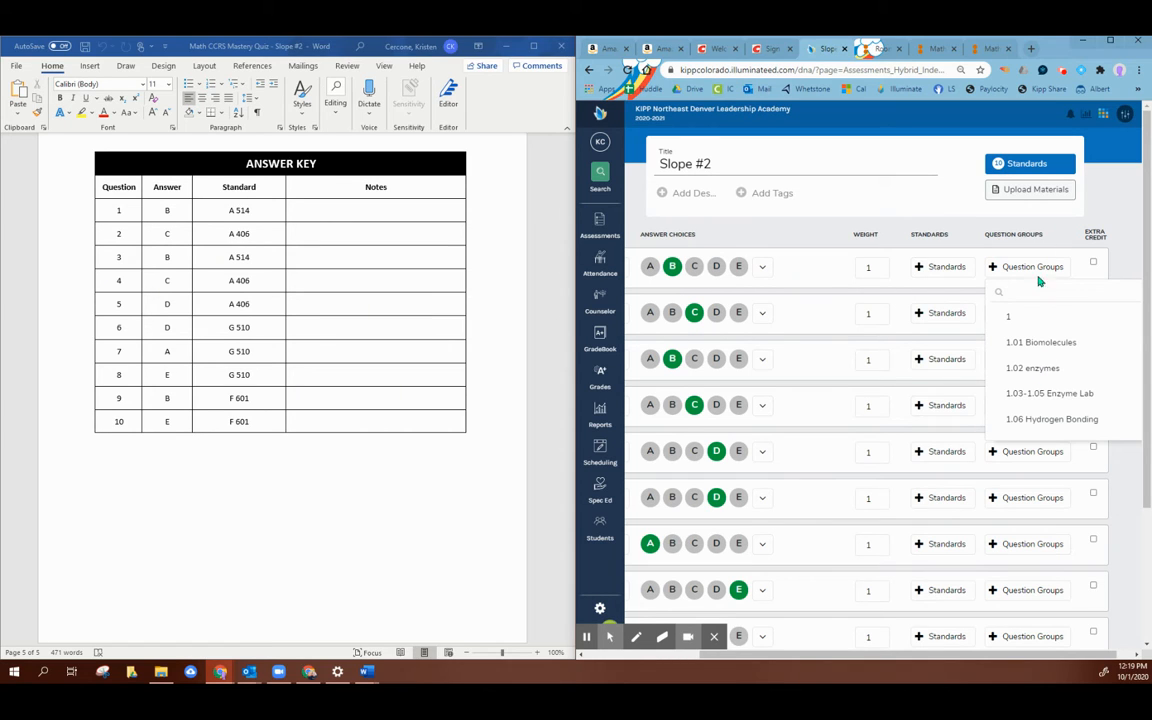
click(1130, 204)
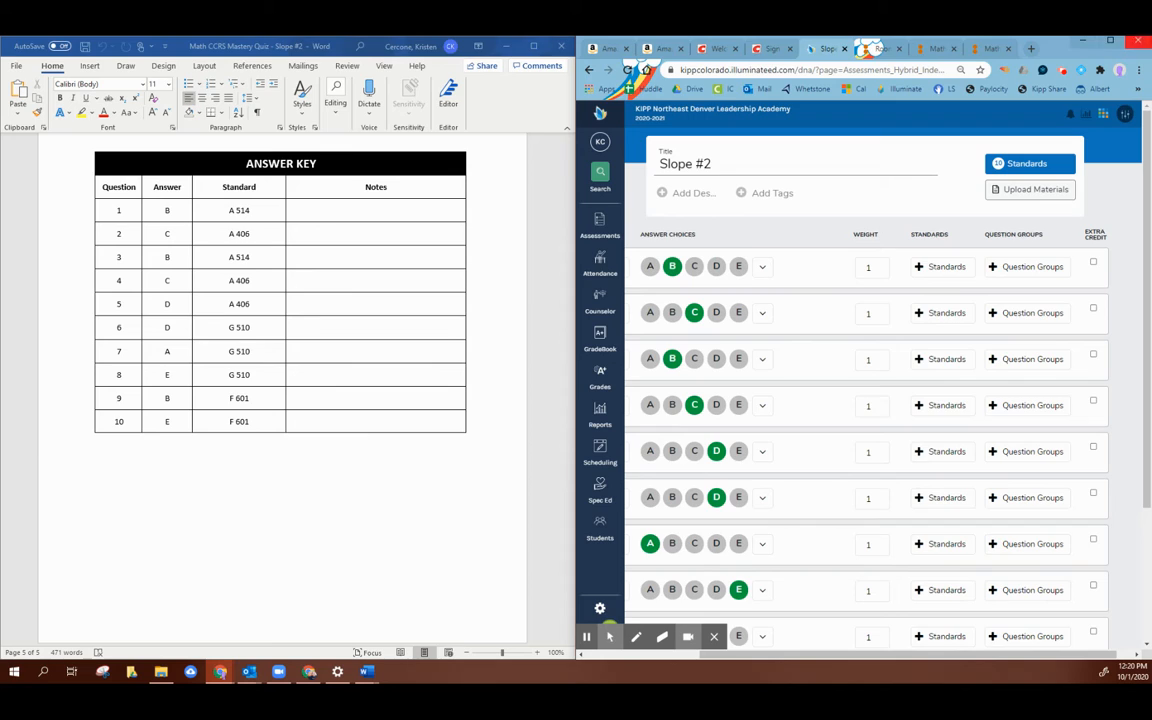
Step: Maximize the Illuminate window and bring the Slope #2 quiz document back in front in Word
double_click(1006, 41)
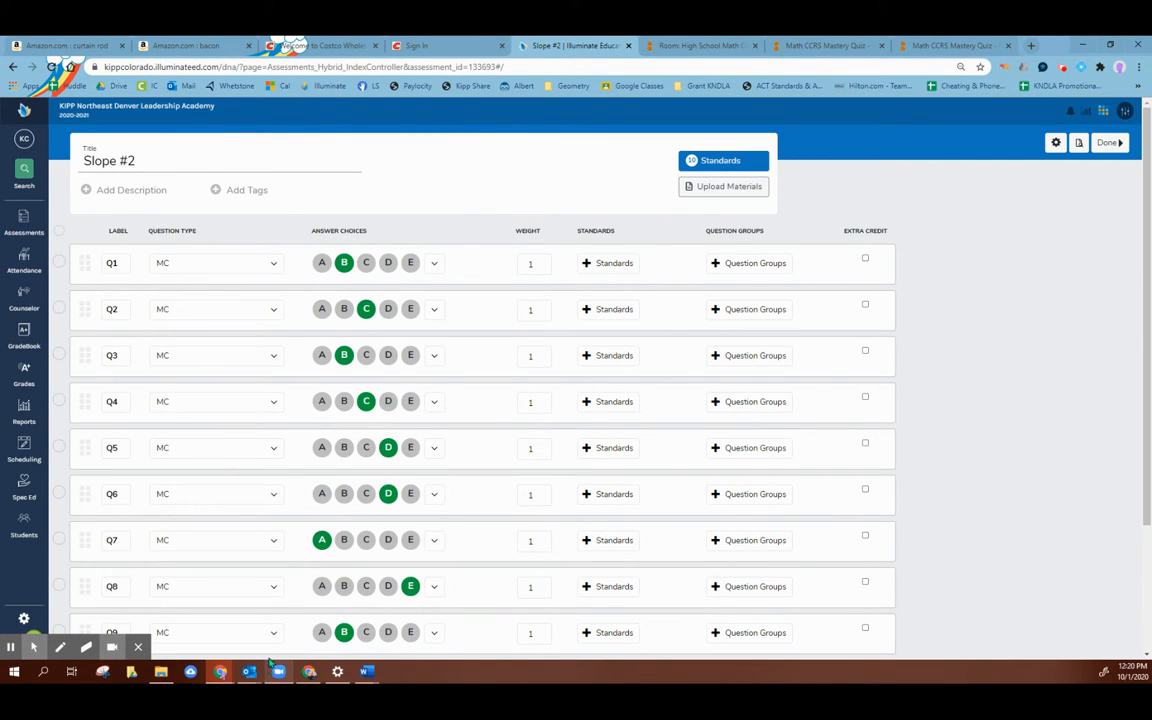
mouse_move(364, 675)
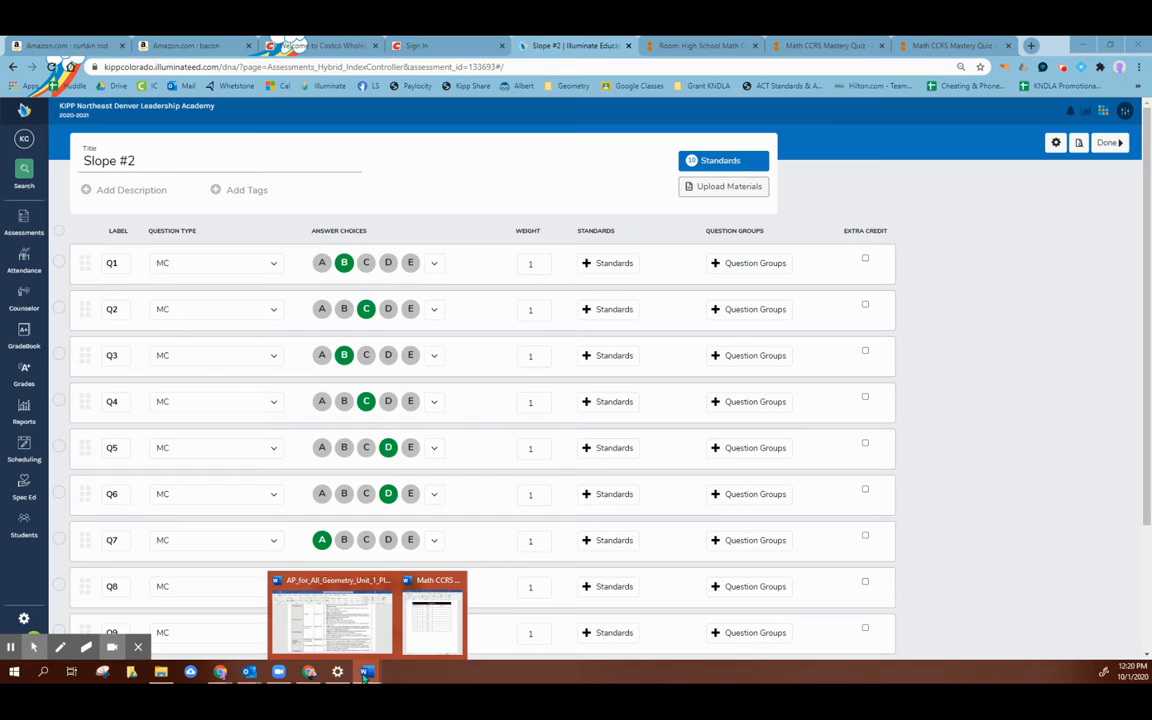
click(432, 620)
Step: Print all pages of the quiz with Microsoft Print to PDF, saving to the Desktop under a file name beginning with "Slo"
scroll(411, 530, up, 3)
scroll(412, 526, down, 3)
scroll(413, 526, down, 1)
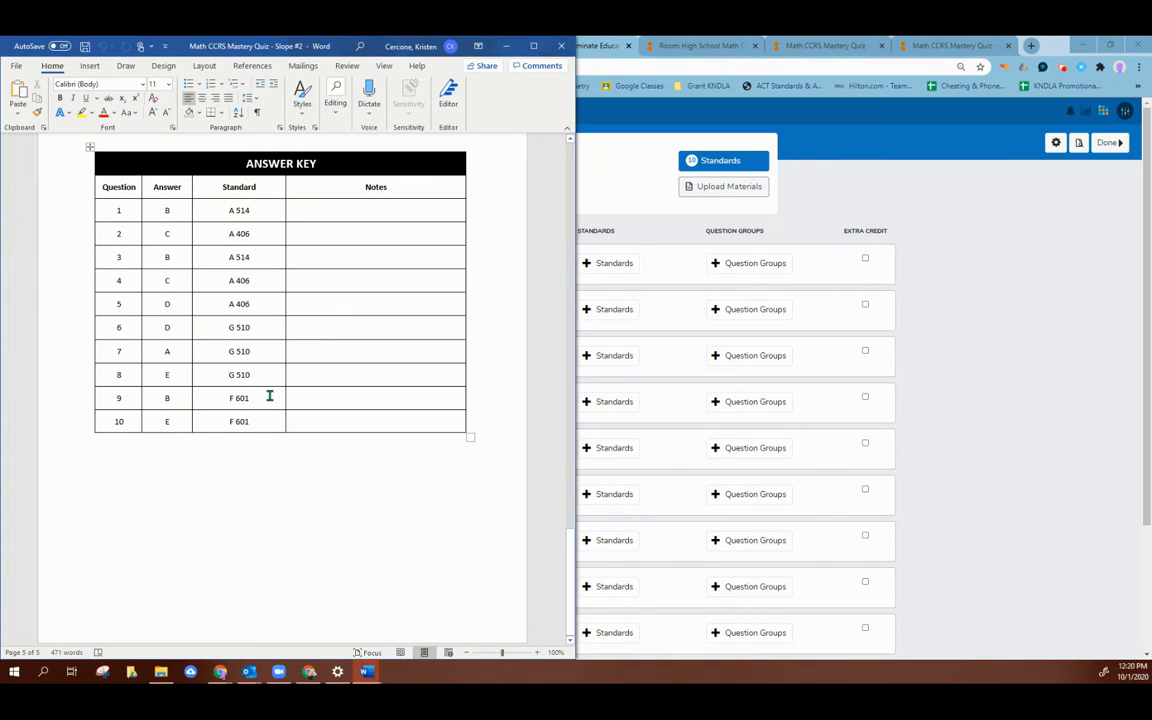
click(18, 68)
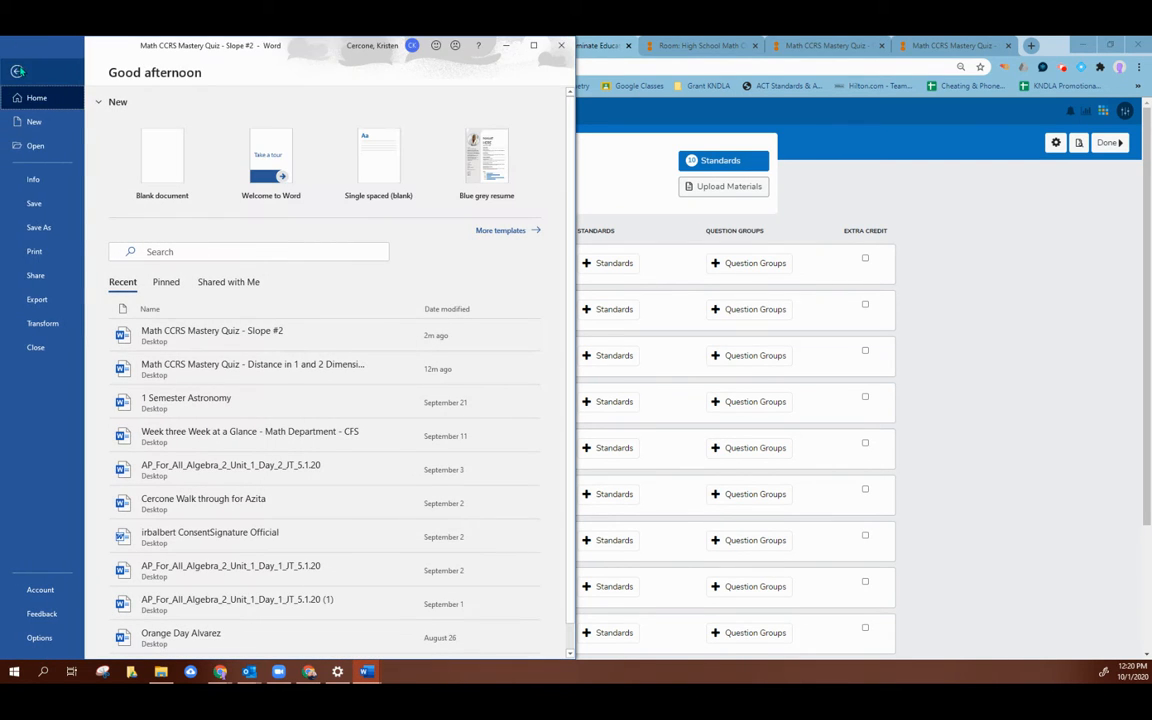
click(40, 255)
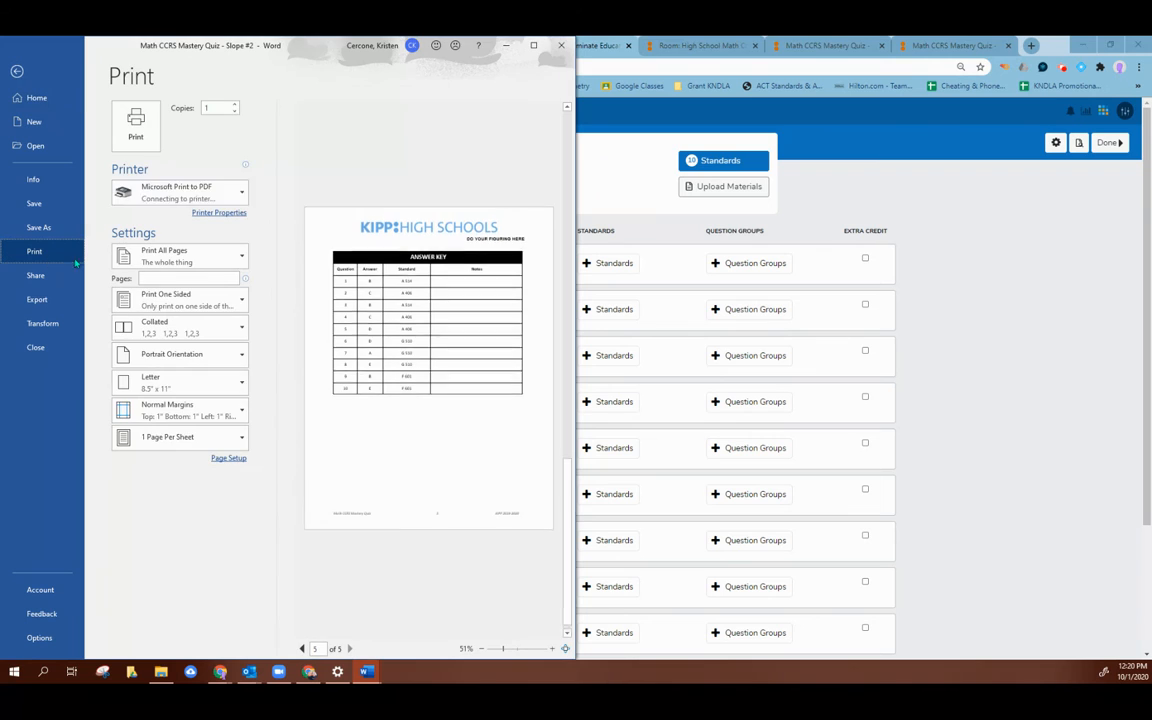
click(136, 118)
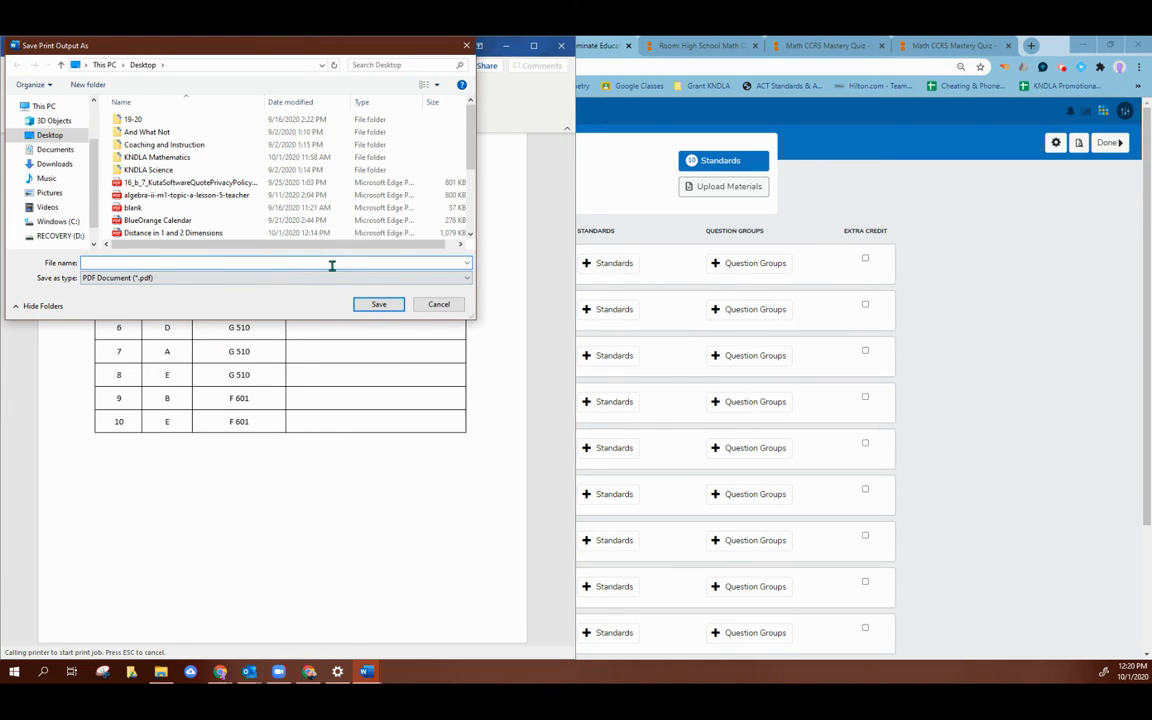
text(Slope #2)
click(376, 308)
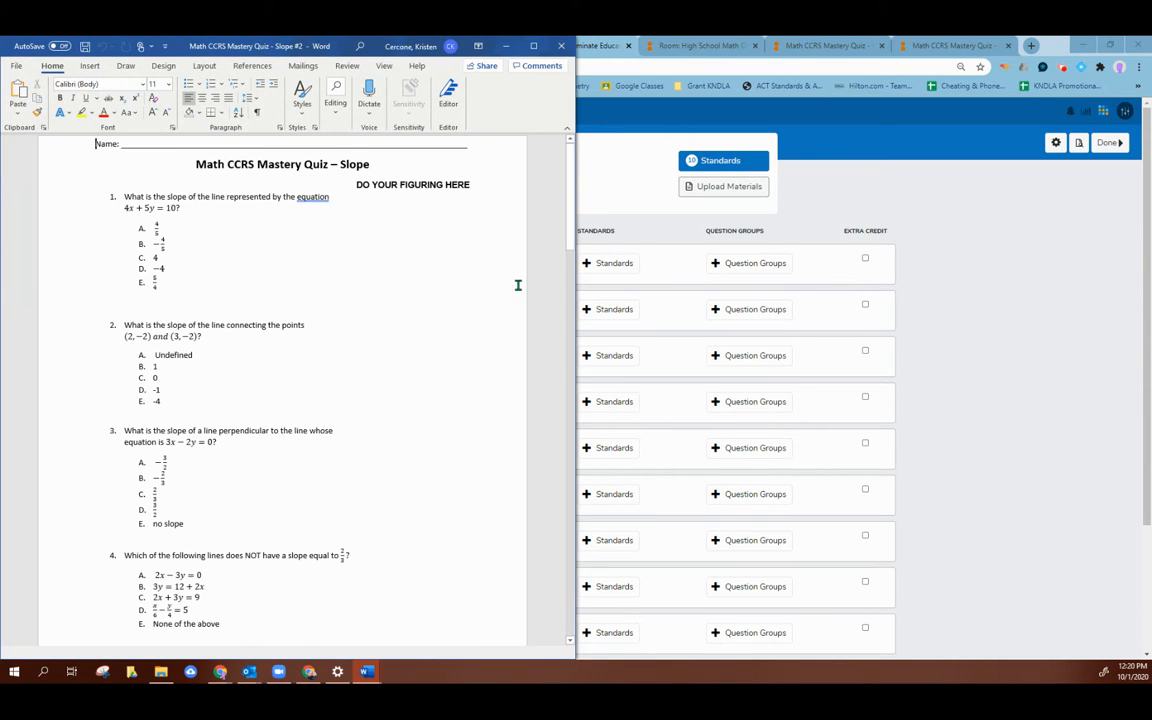
Step: Switch back to Illuminate and upload Slope #2.pdf from the computer's Desktop as the assessment's material
click(755, 187)
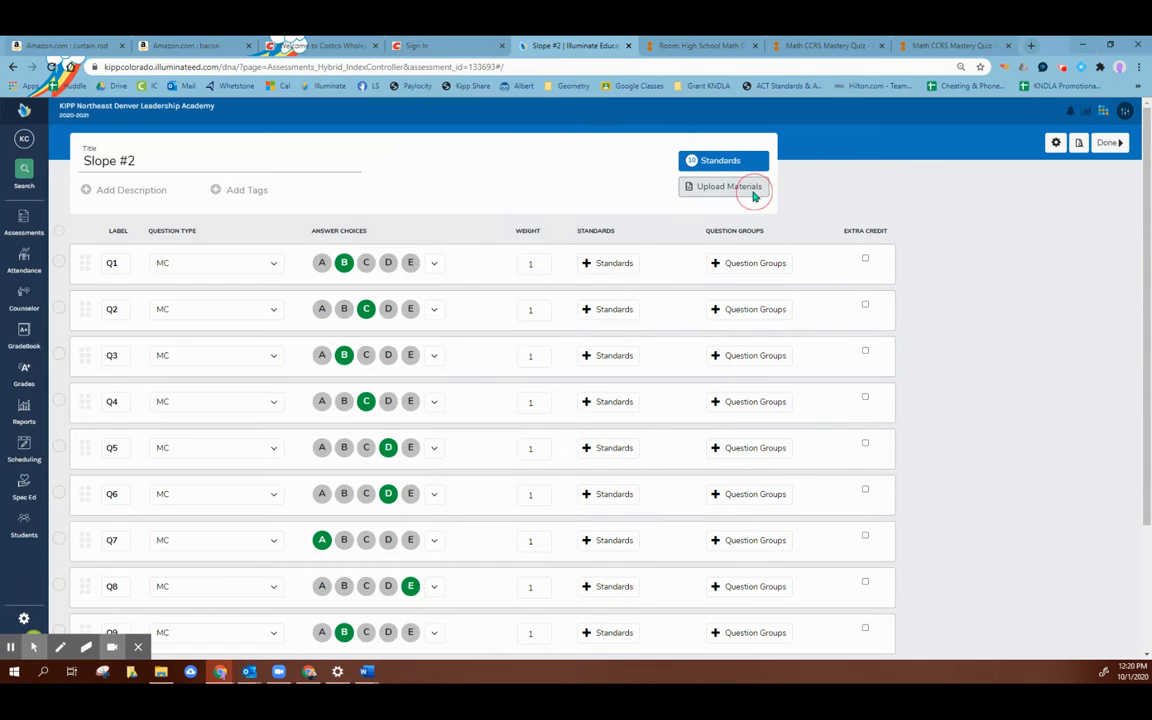
click(484, 322)
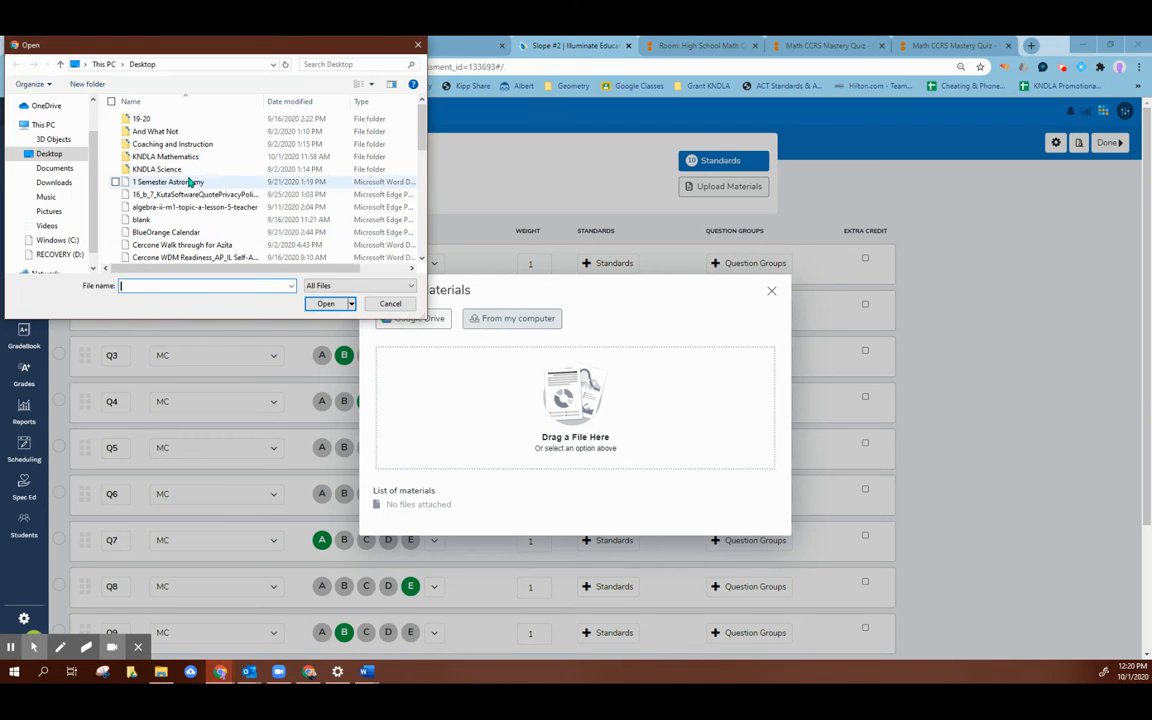
scroll(226, 232, down, 3)
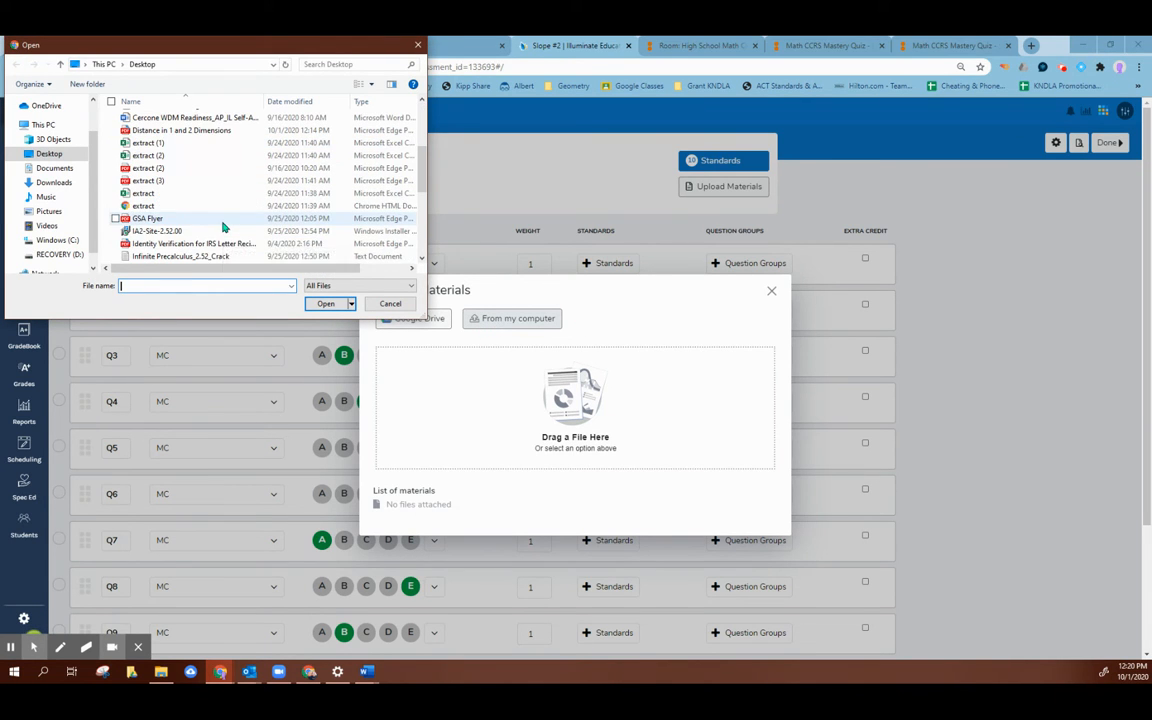
scroll(230, 200, up, 3)
scroll(200, 196, down, 5)
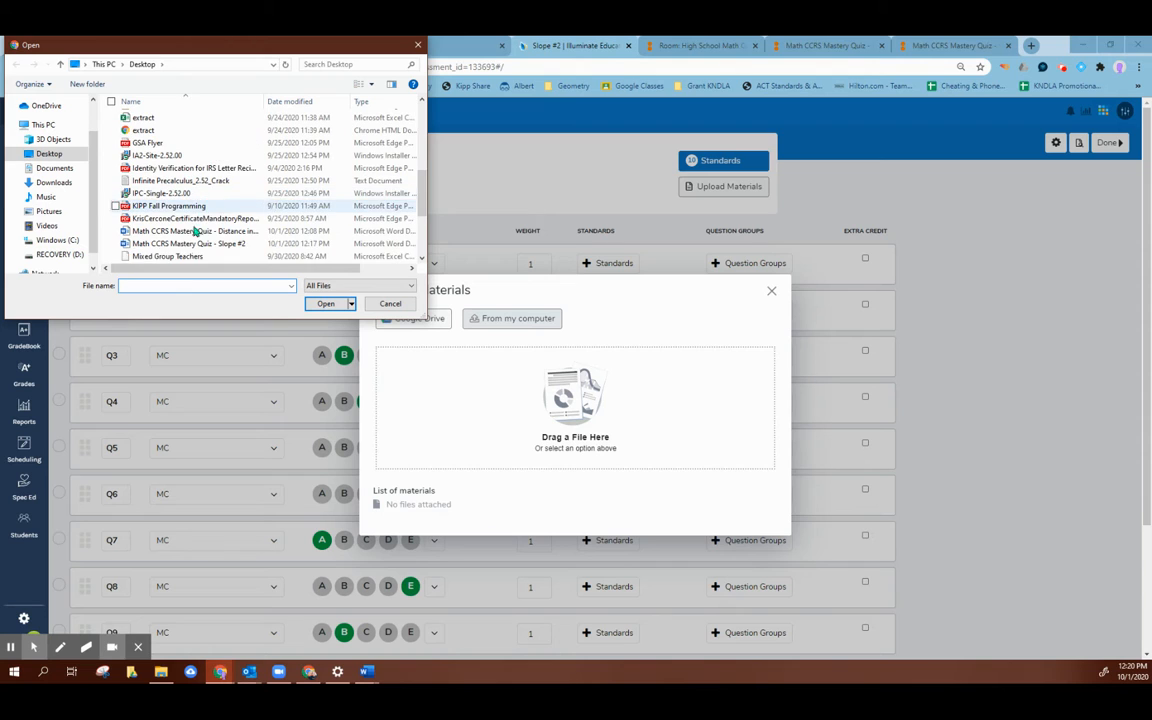
text(s)
click(175, 309)
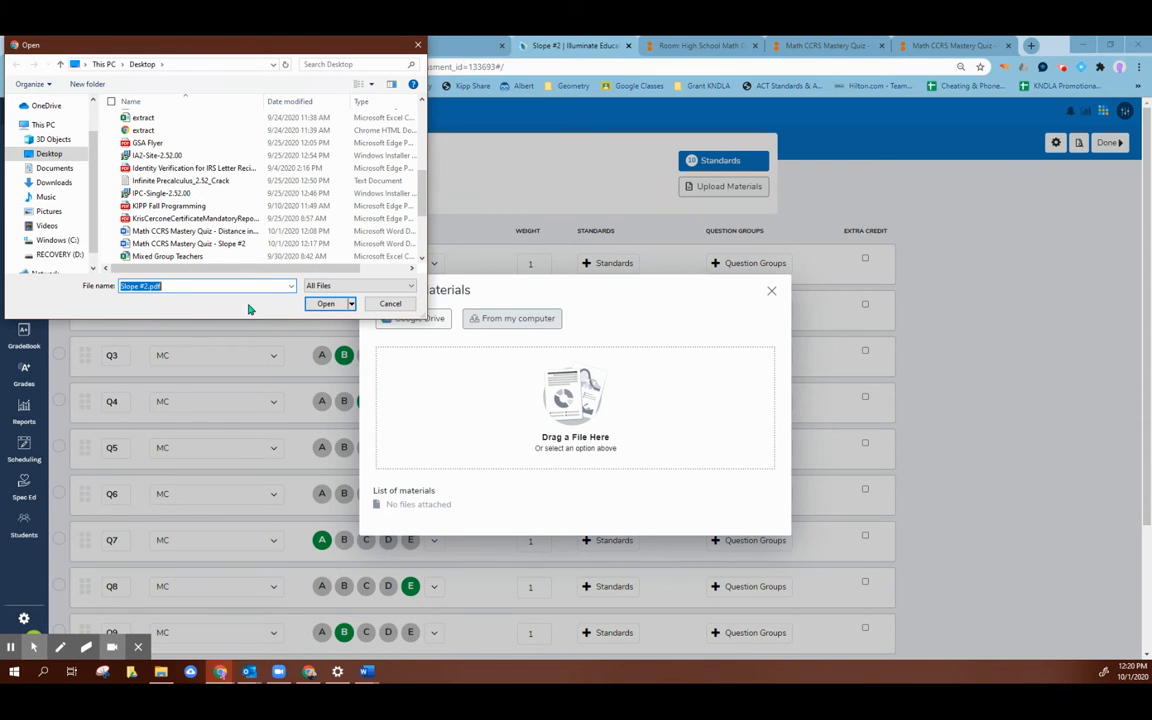
click(329, 306)
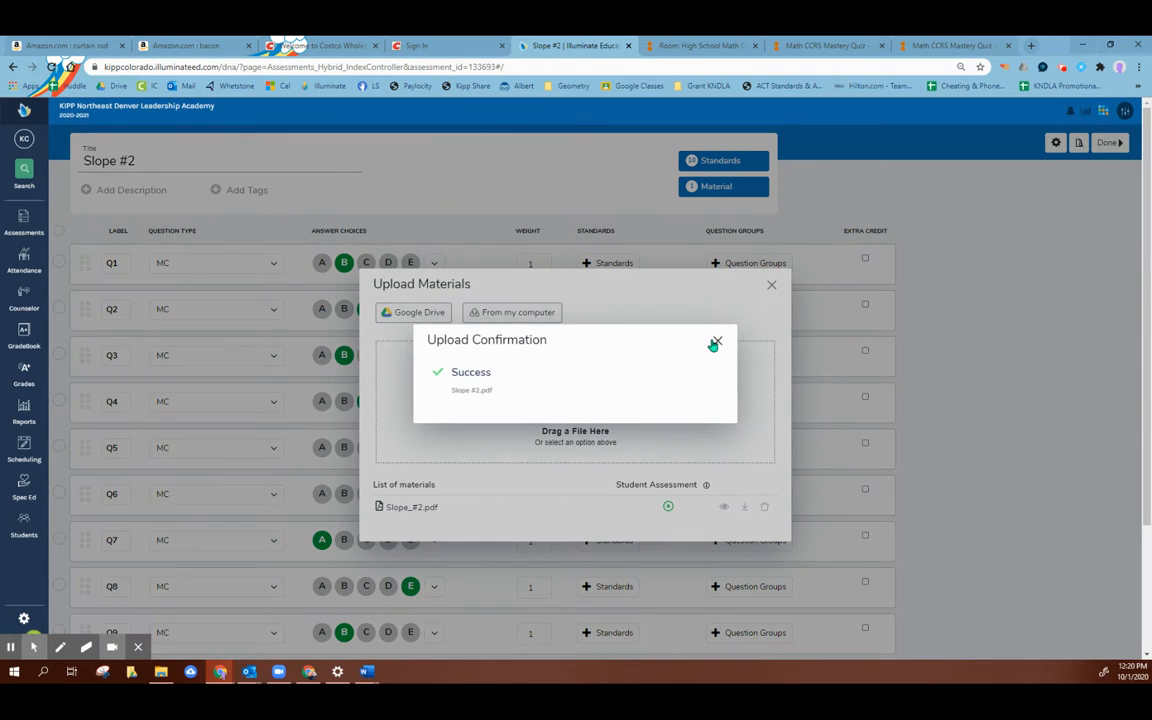
click(717, 344)
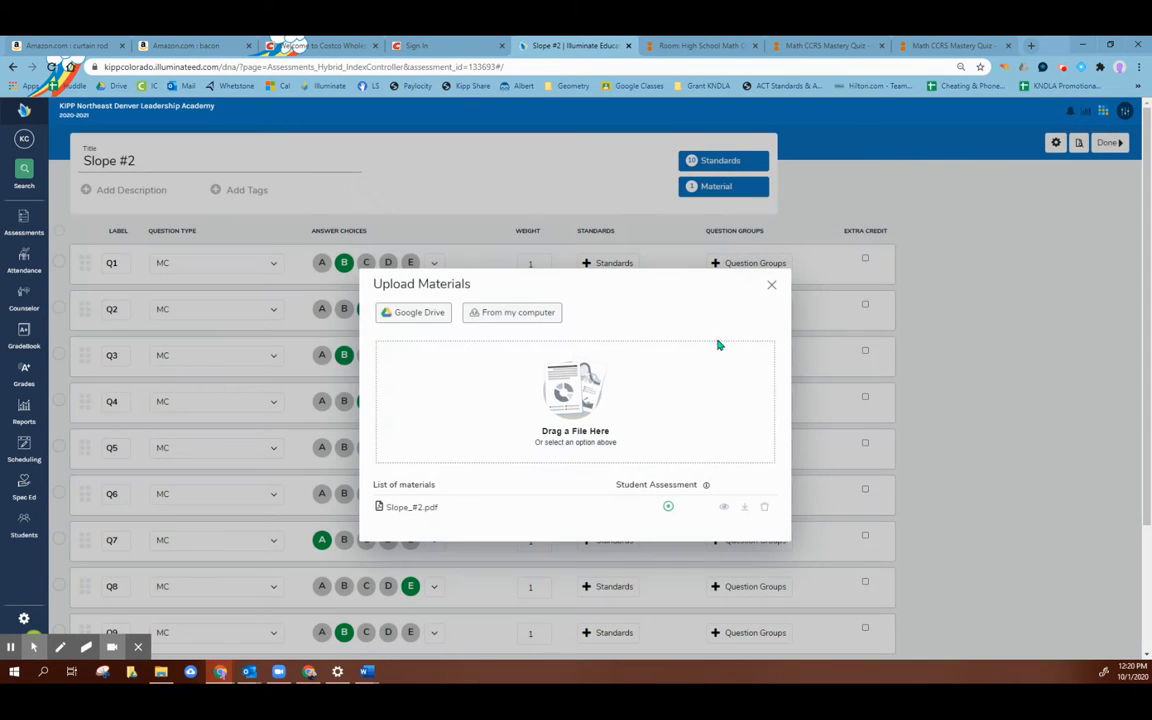
click(771, 285)
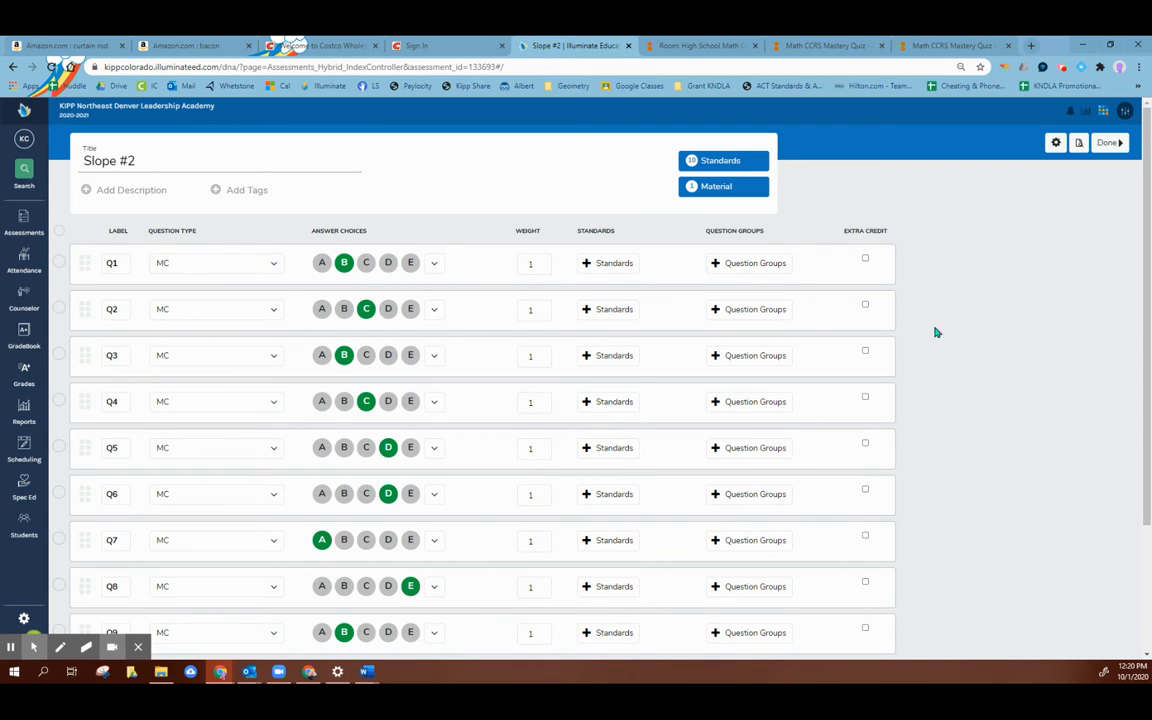
Step: Preview the Slope #2 online test, begin it, look through the quiz pages beside the answer choices, and close the preview
click(1081, 143)
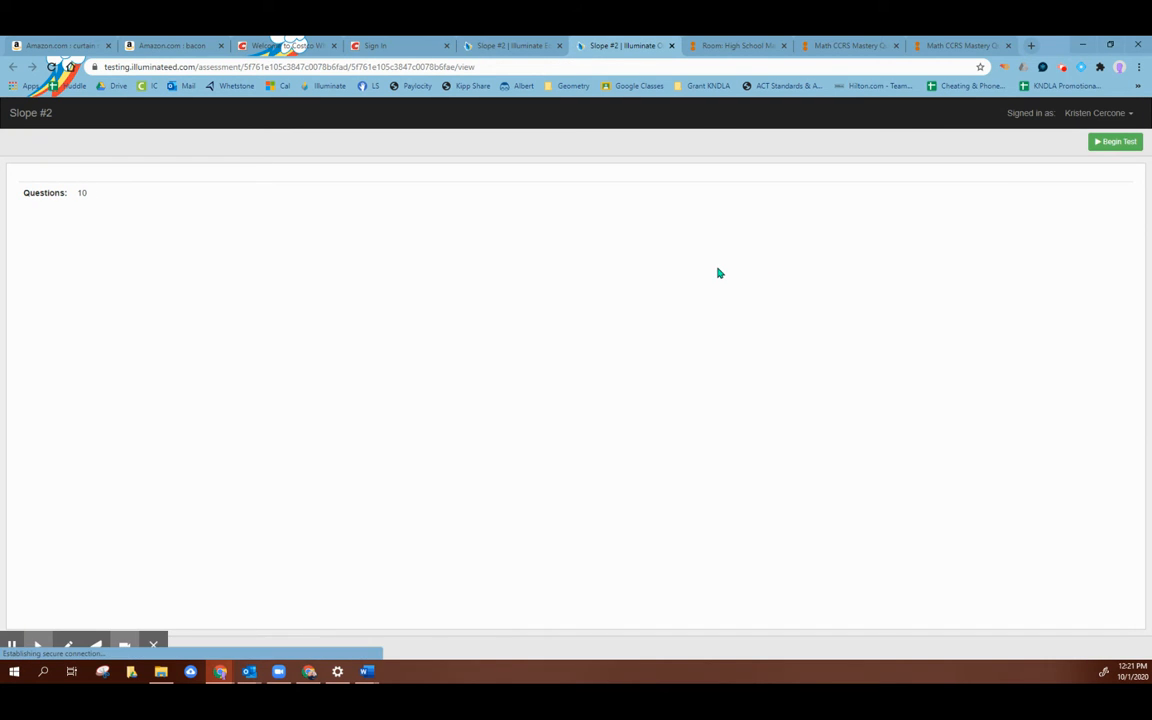
click(1114, 141)
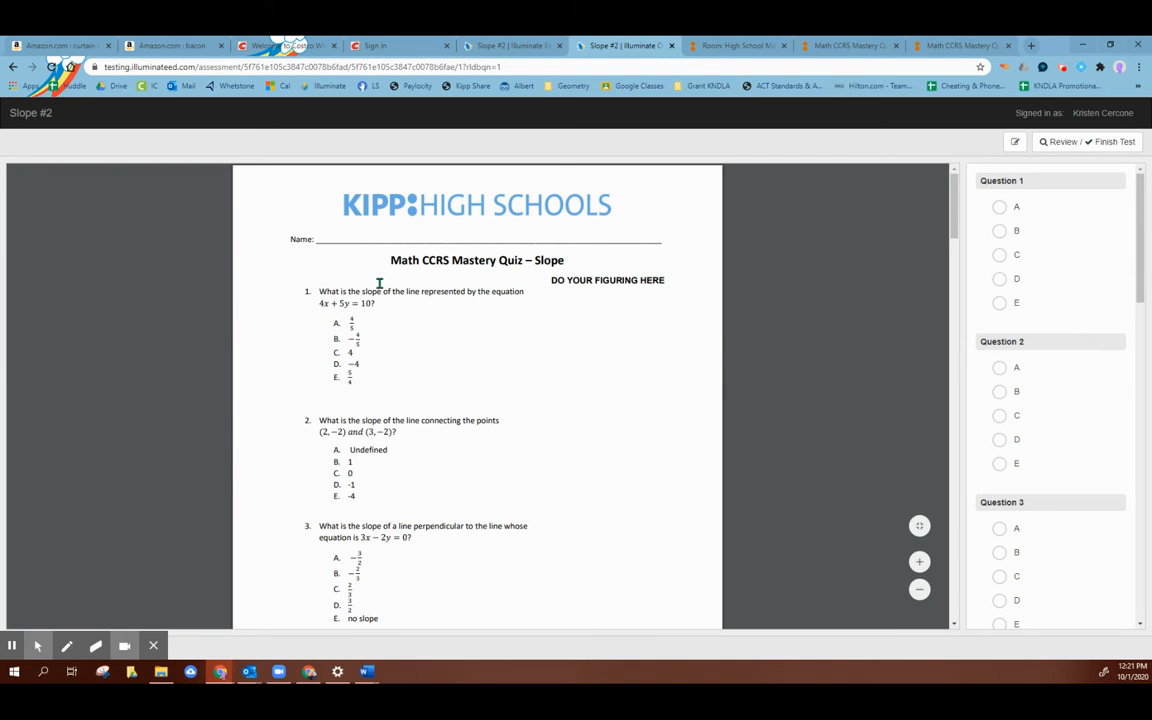
scroll(369, 289, down, 15)
scroll(380, 295, down, 10)
scroll(380, 301, up, 20)
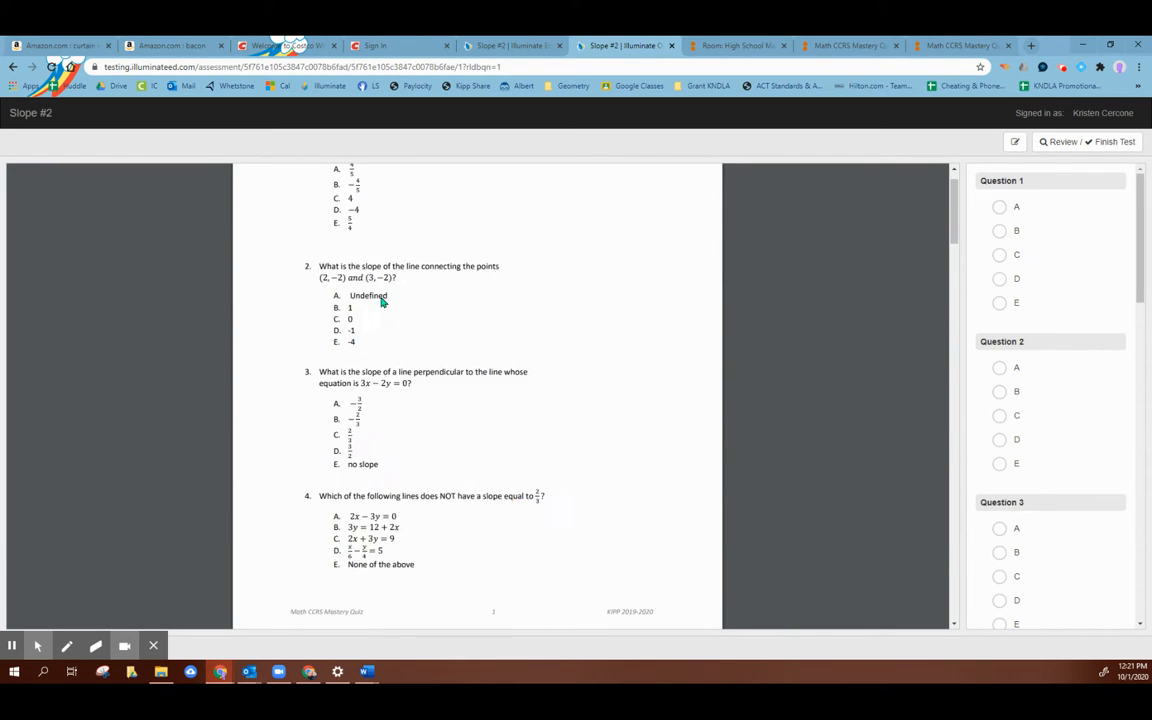
scroll(381, 301, up, 3)
scroll(609, 277, down, 8)
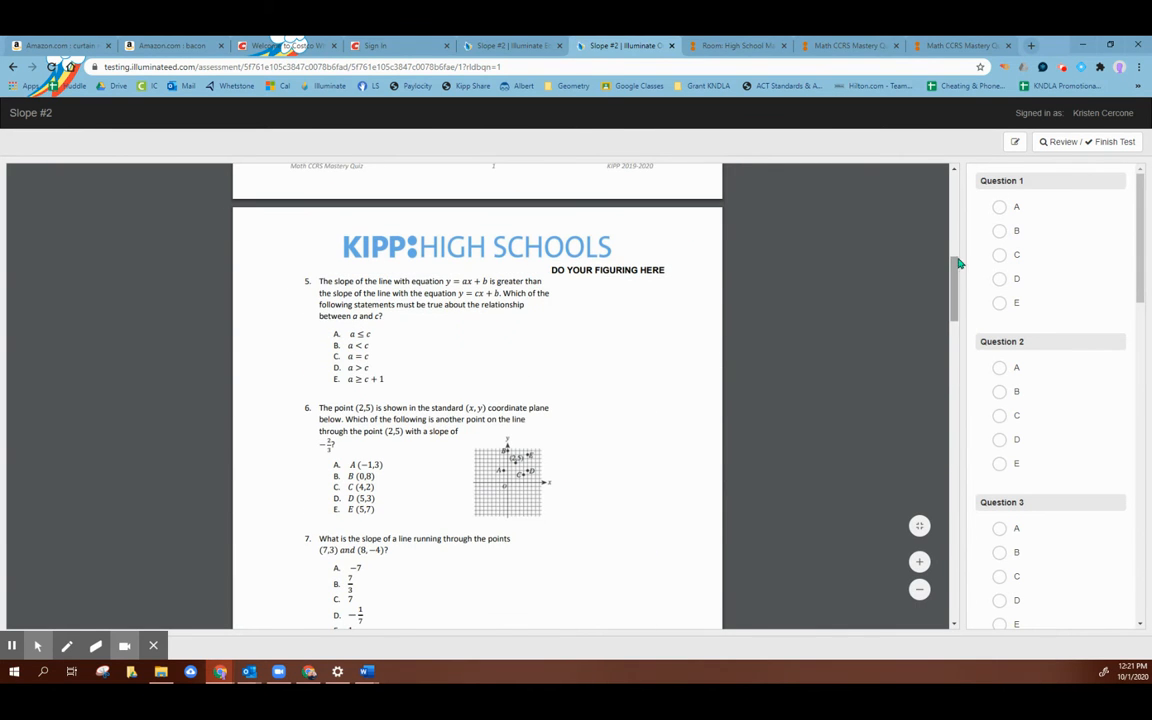
drag(957, 267, 953, 172)
click(671, 46)
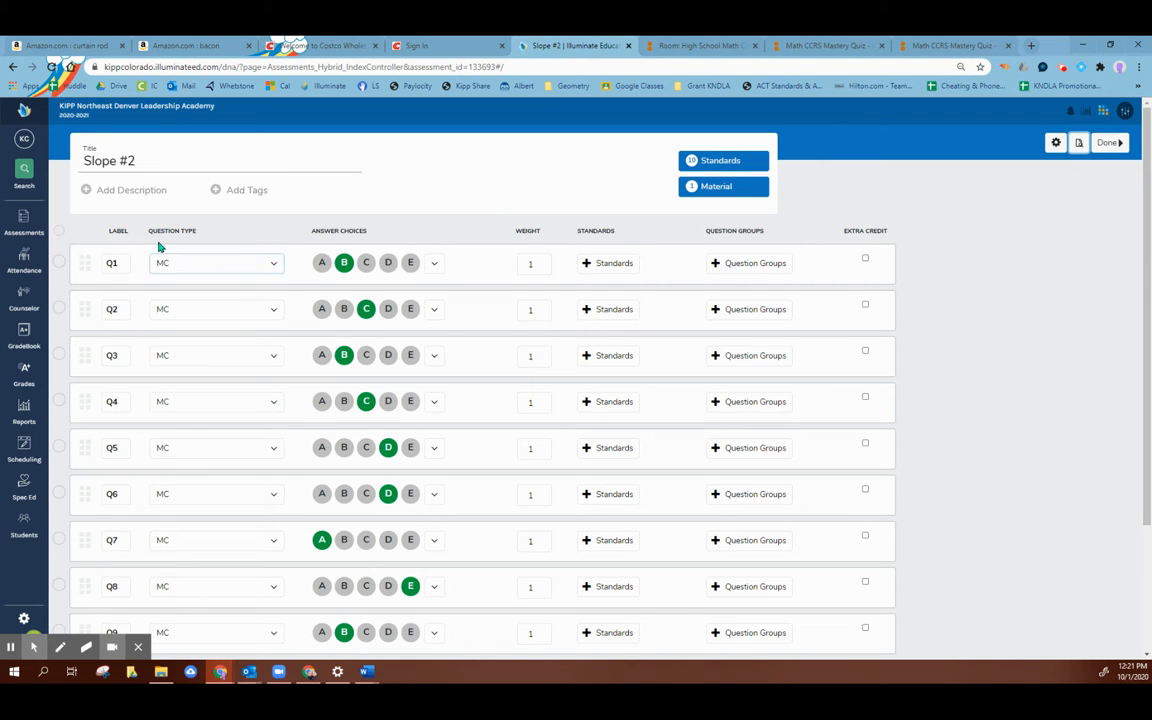
Step: Delete the uploaded Slope_#2.pdf from the assessment's list of materials
click(722, 188)
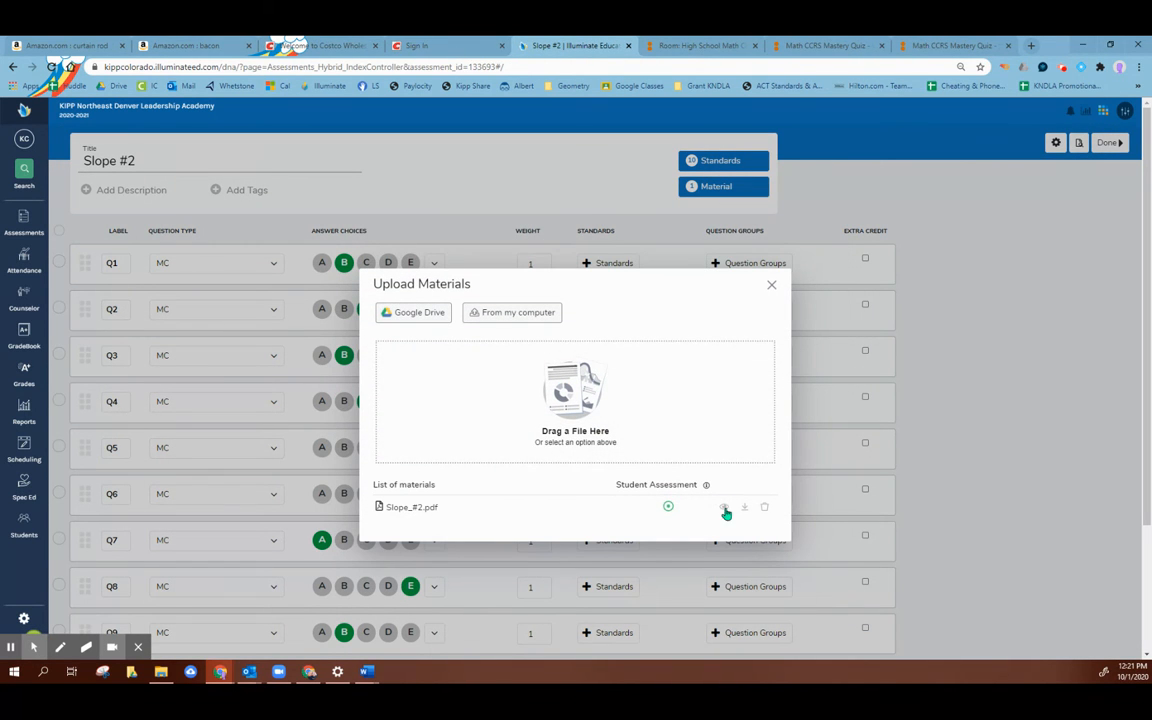
click(765, 509)
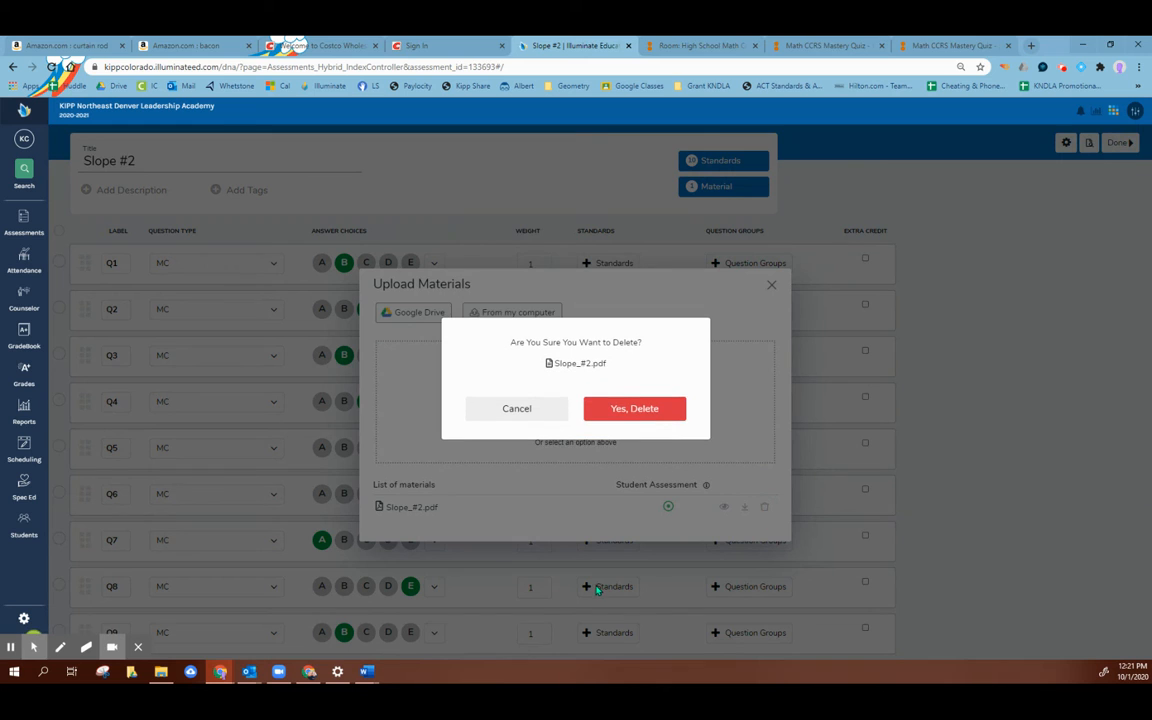
click(638, 407)
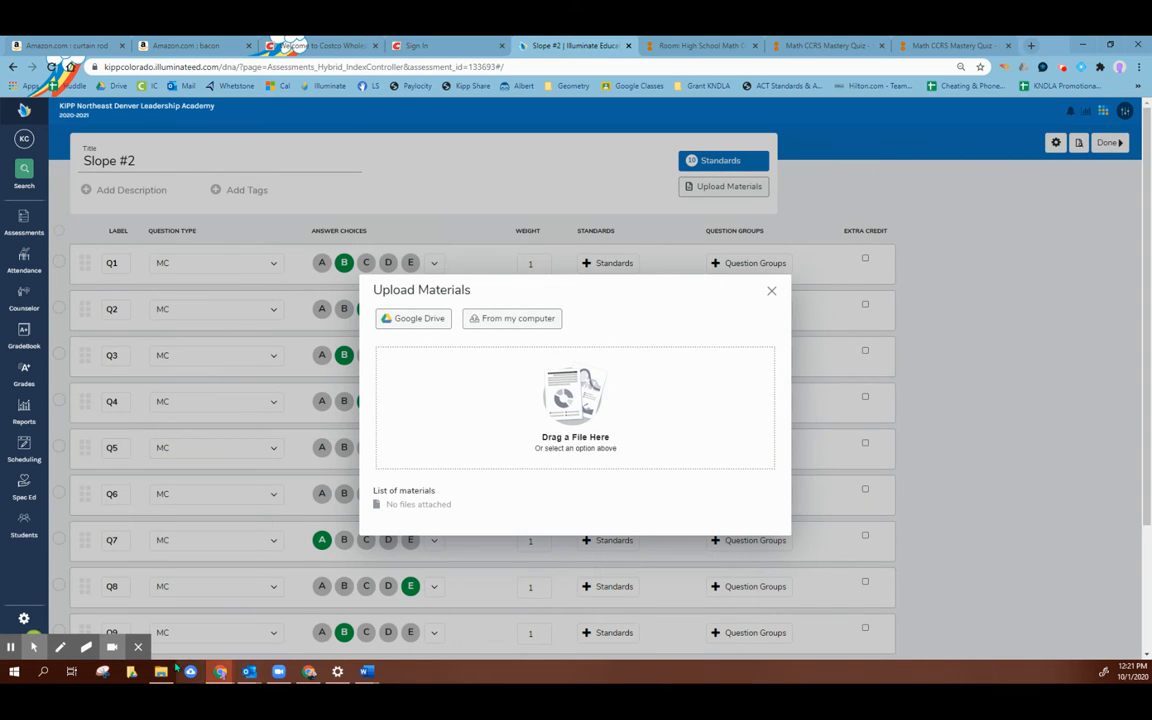
Step: Switch to the Slope #2 quiz in Word and print only pages 1-4 to PDF, replacing Slope #2.pdf on the Desktop
mouse_move(366, 668)
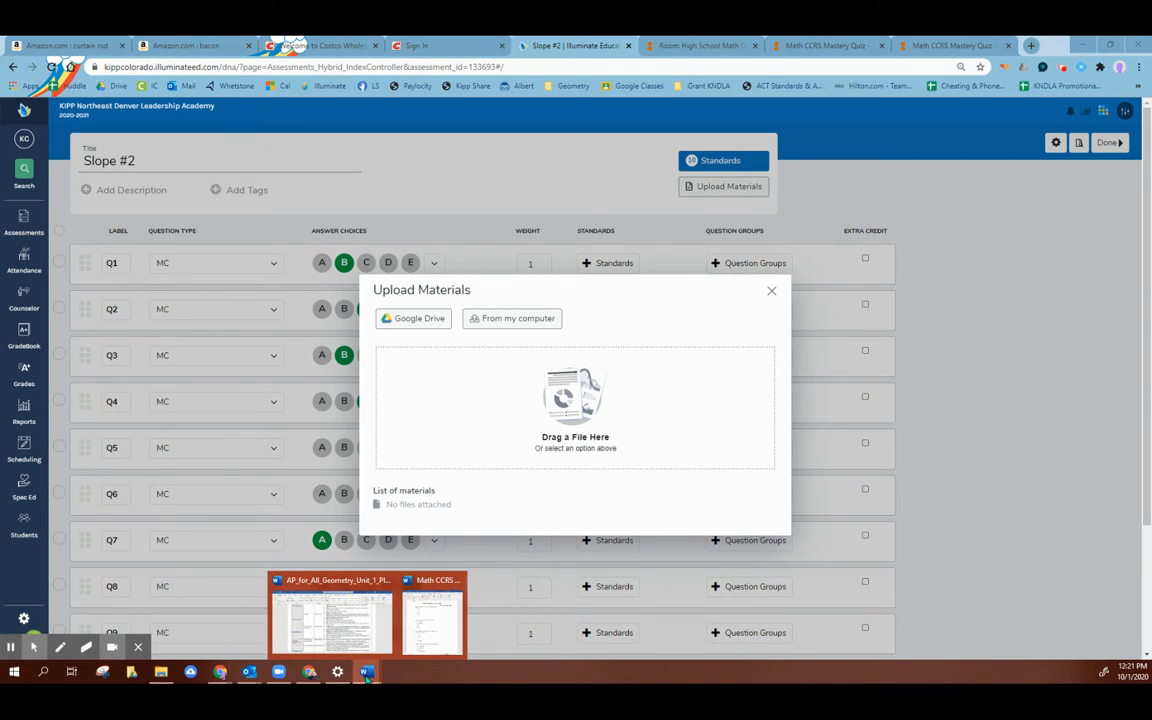
click(430, 620)
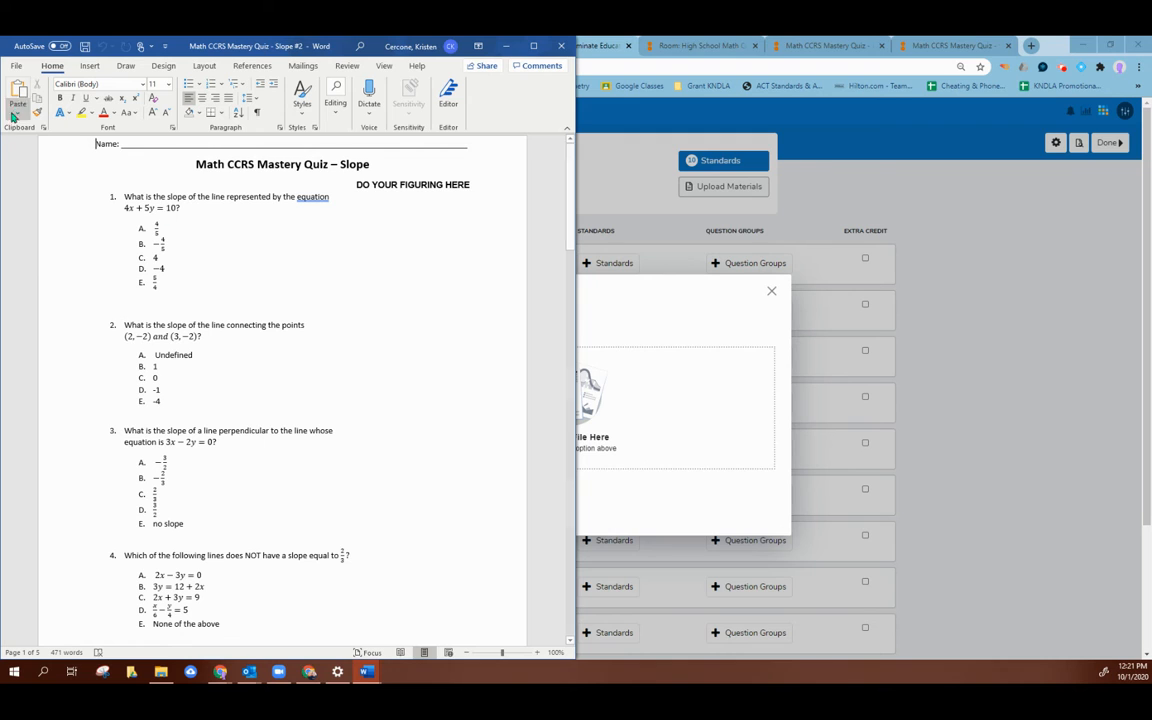
click(16, 65)
click(58, 252)
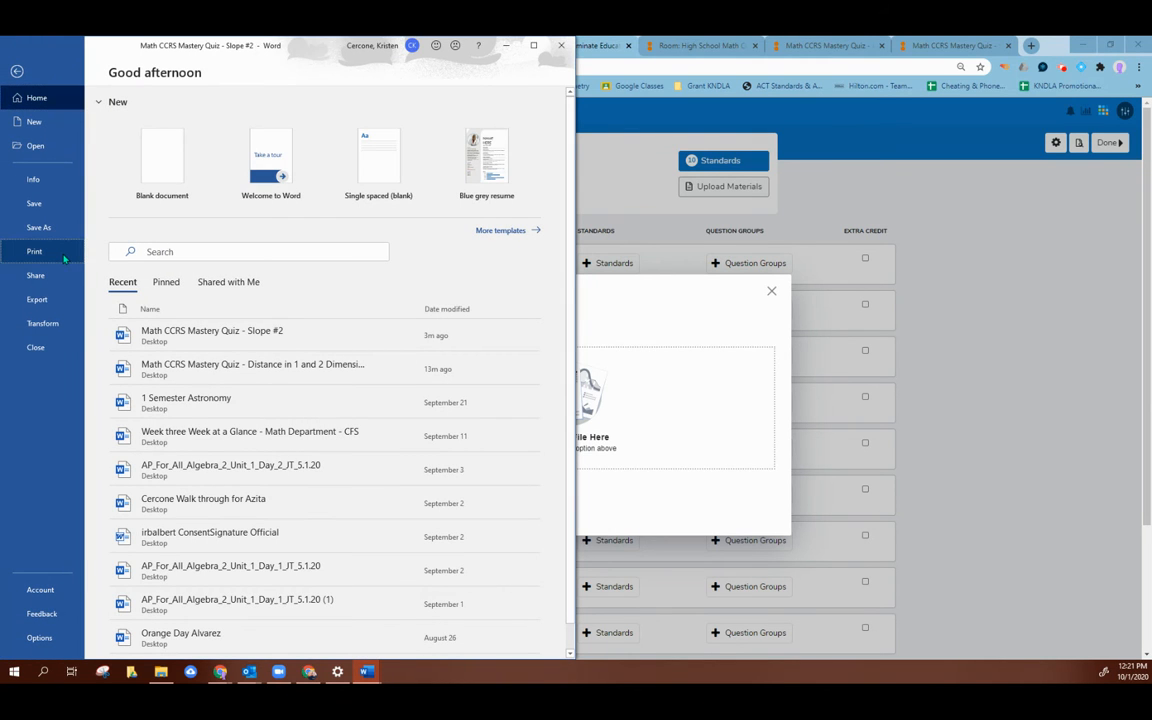
click(159, 278)
text(1-4)
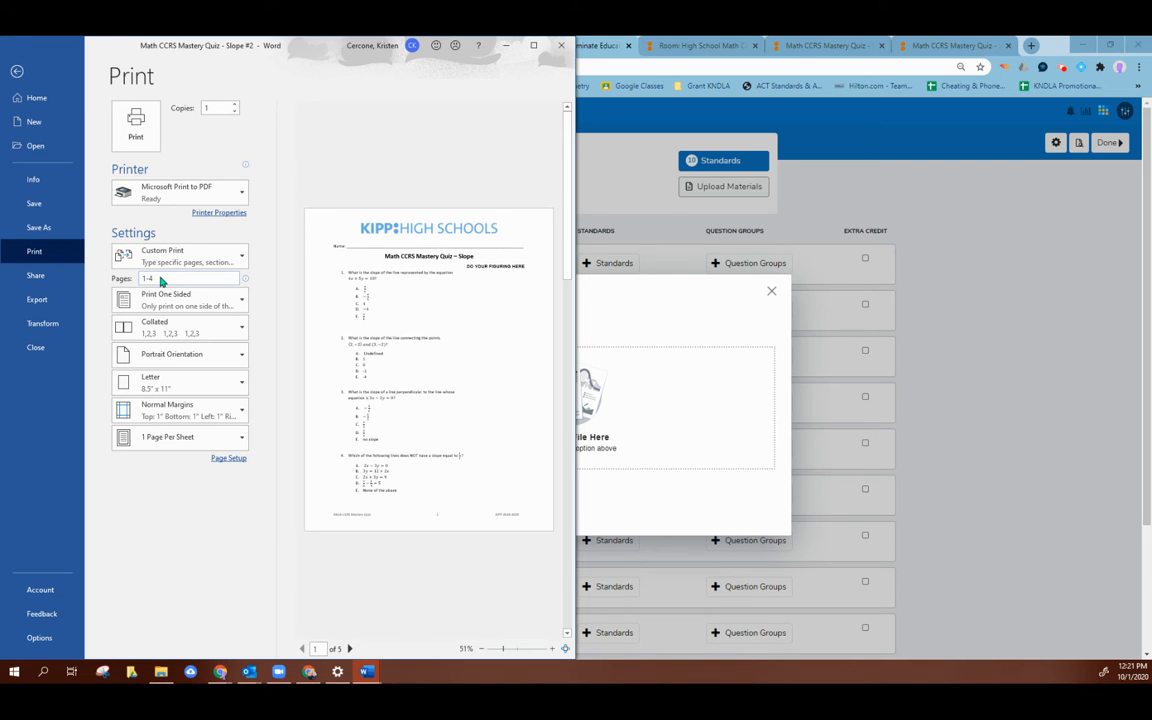
click(151, 147)
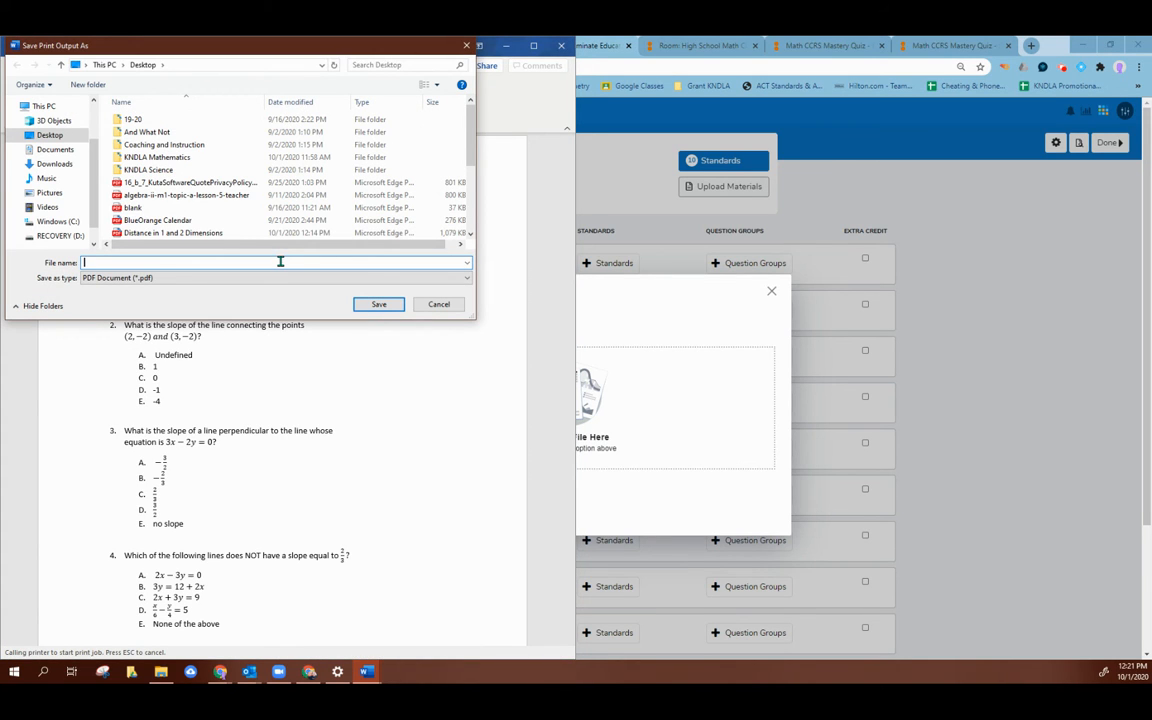
text(Slope)
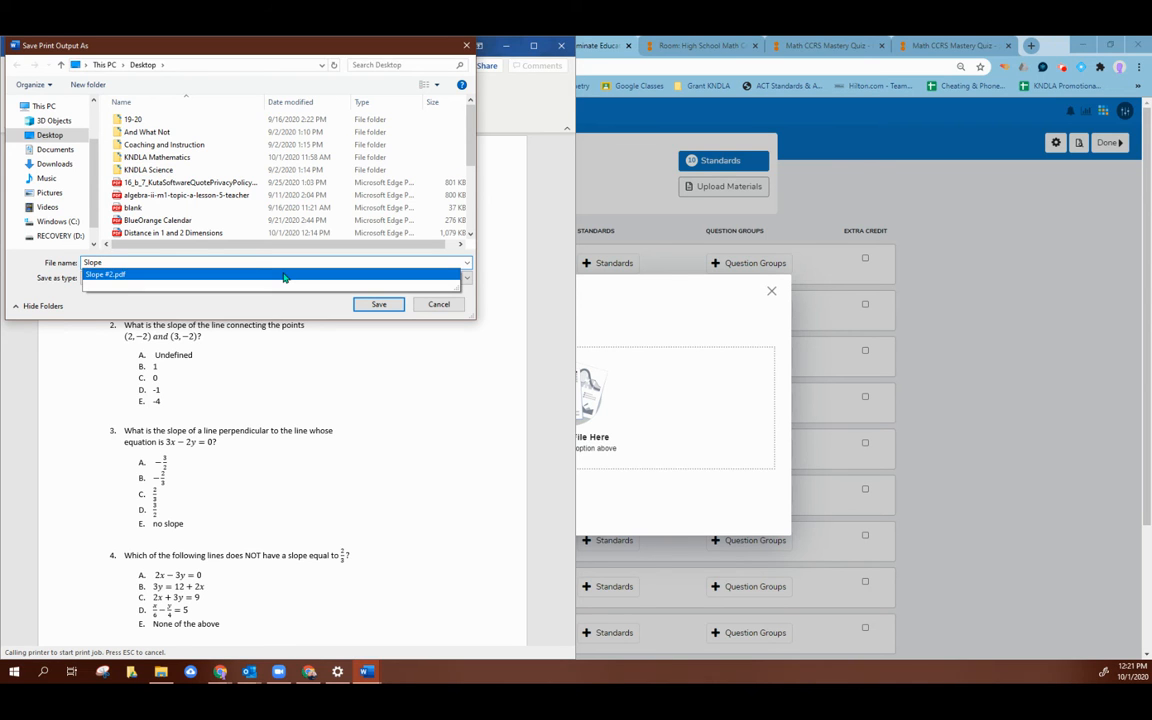
click(284, 275)
click(372, 305)
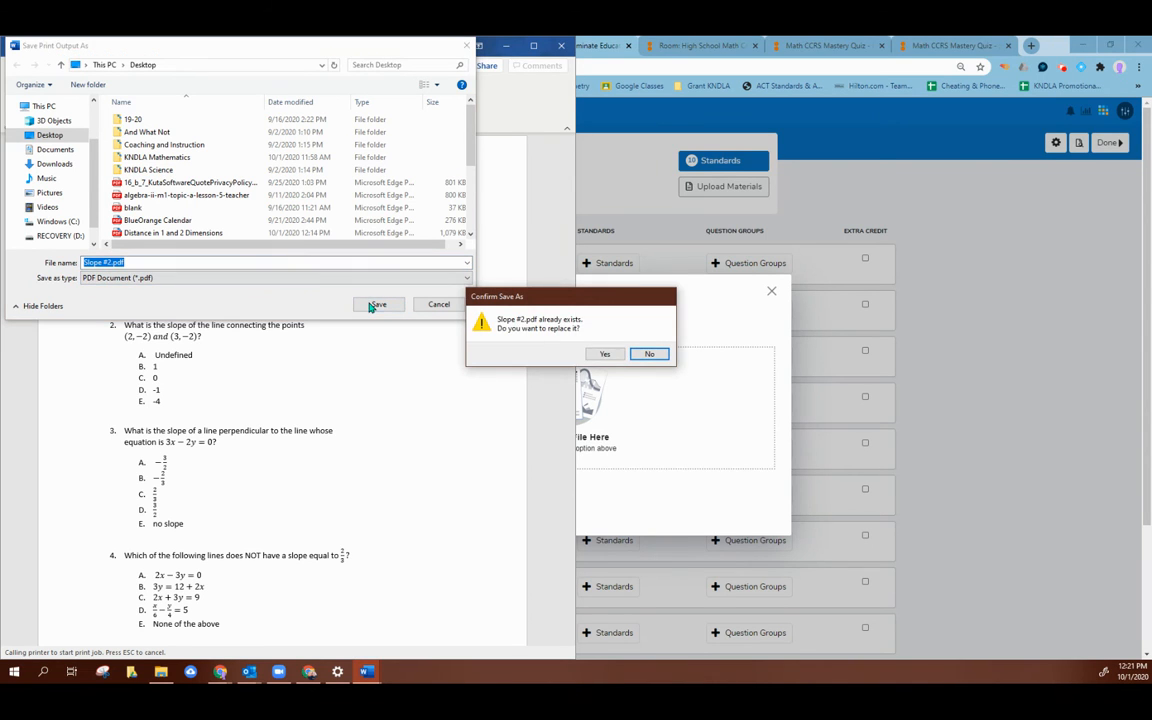
click(609, 356)
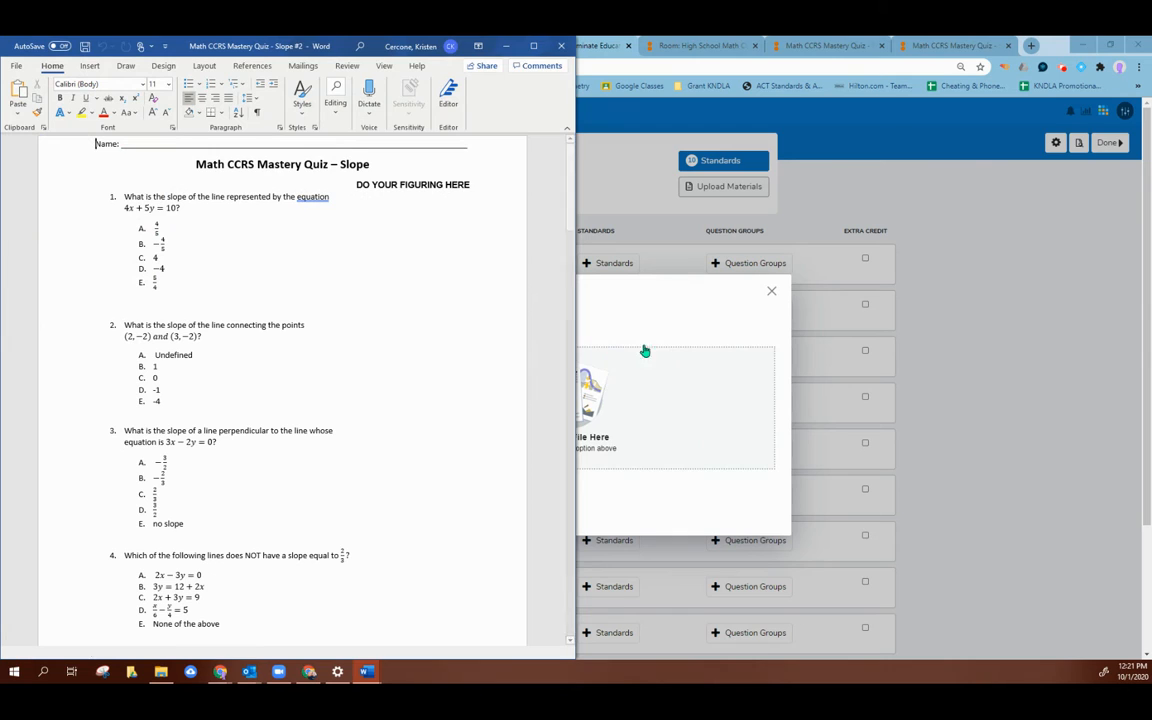
Step: Return to Illuminate and attach the reprinted Slope #2.pdf from the Desktop to the assessment, closing the upload dialogs
click(722, 316)
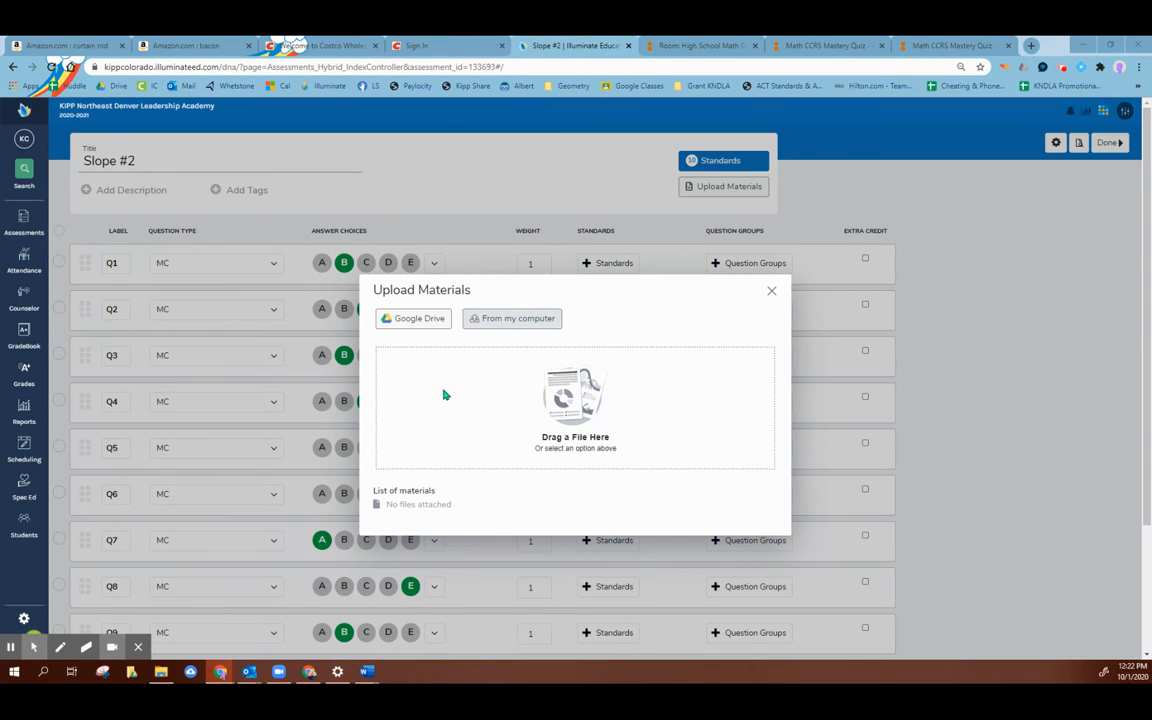
click(510, 320)
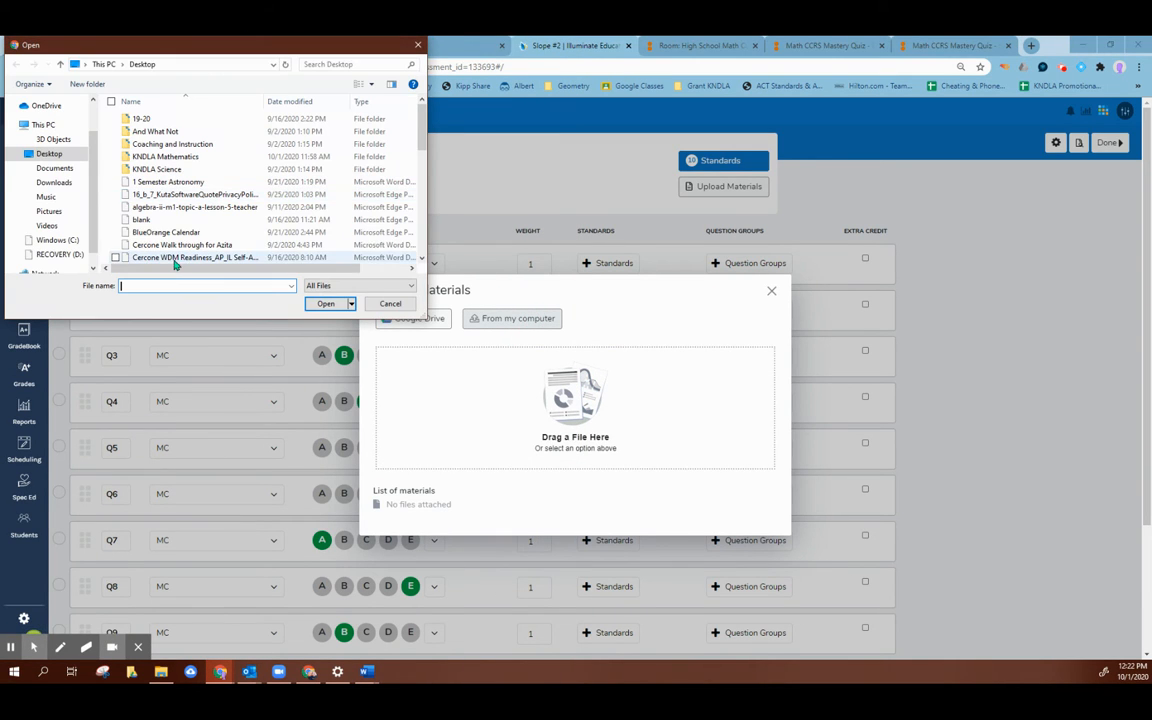
text(slo)
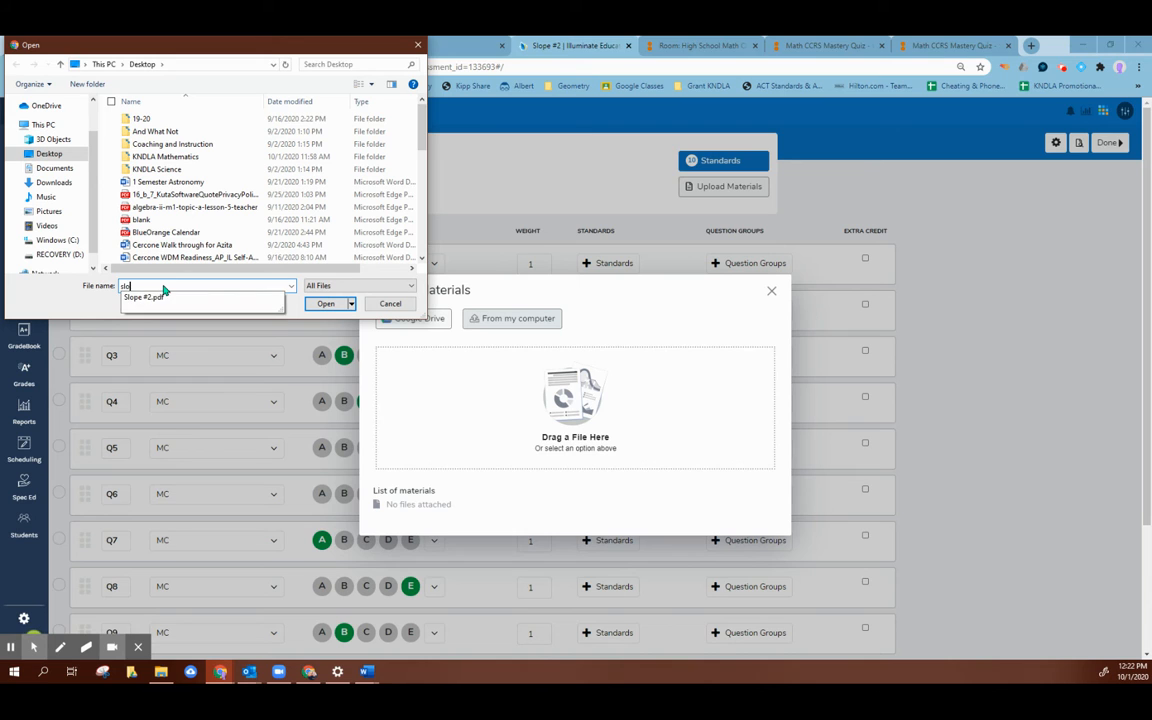
click(204, 297)
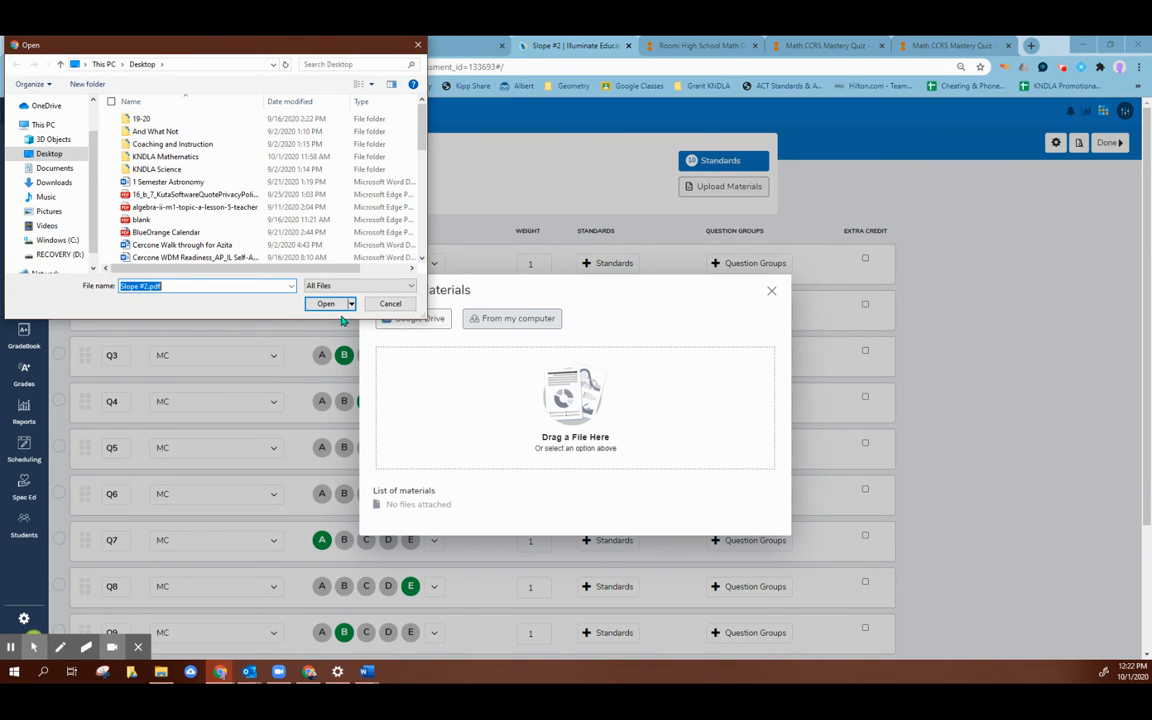
click(325, 303)
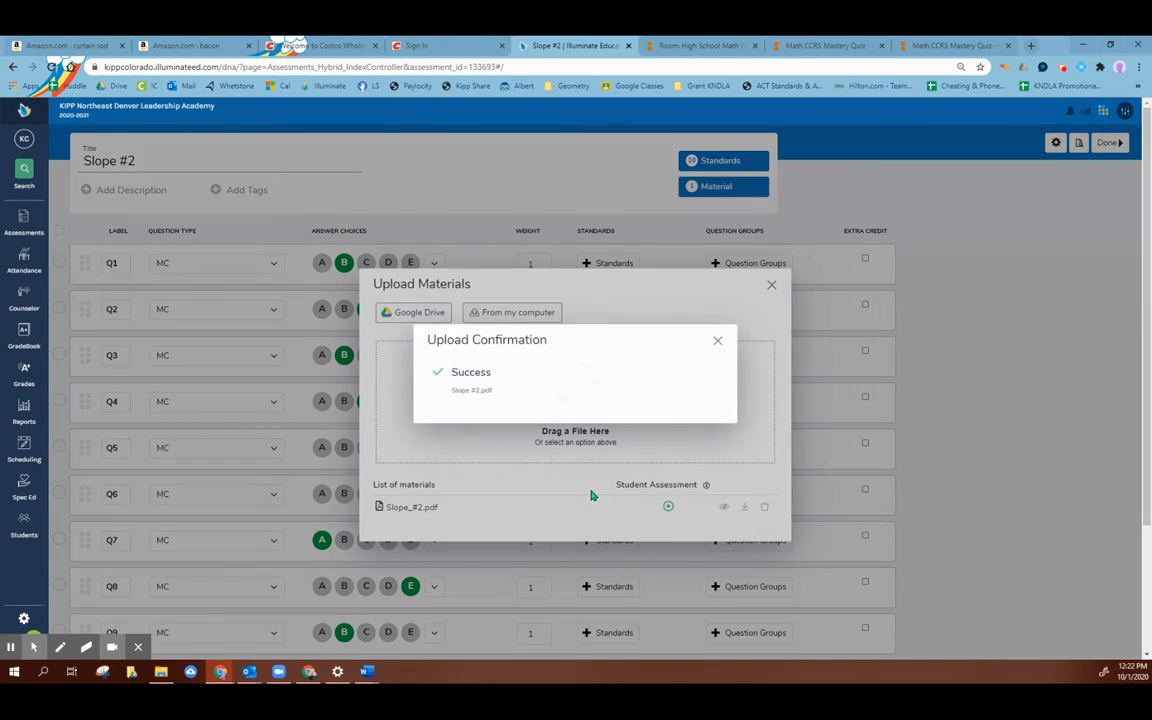
click(717, 341)
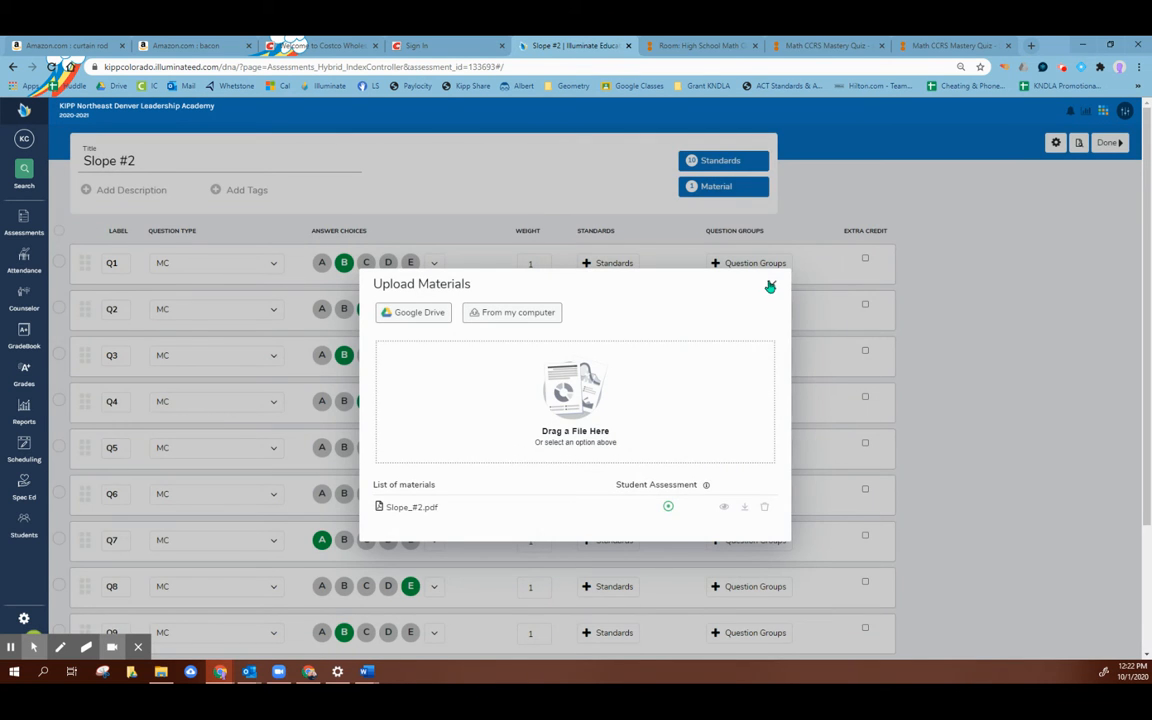
click(771, 284)
Step: Preview the online test again, continue it, reload the quiz PDF, and close the preview
click(1078, 143)
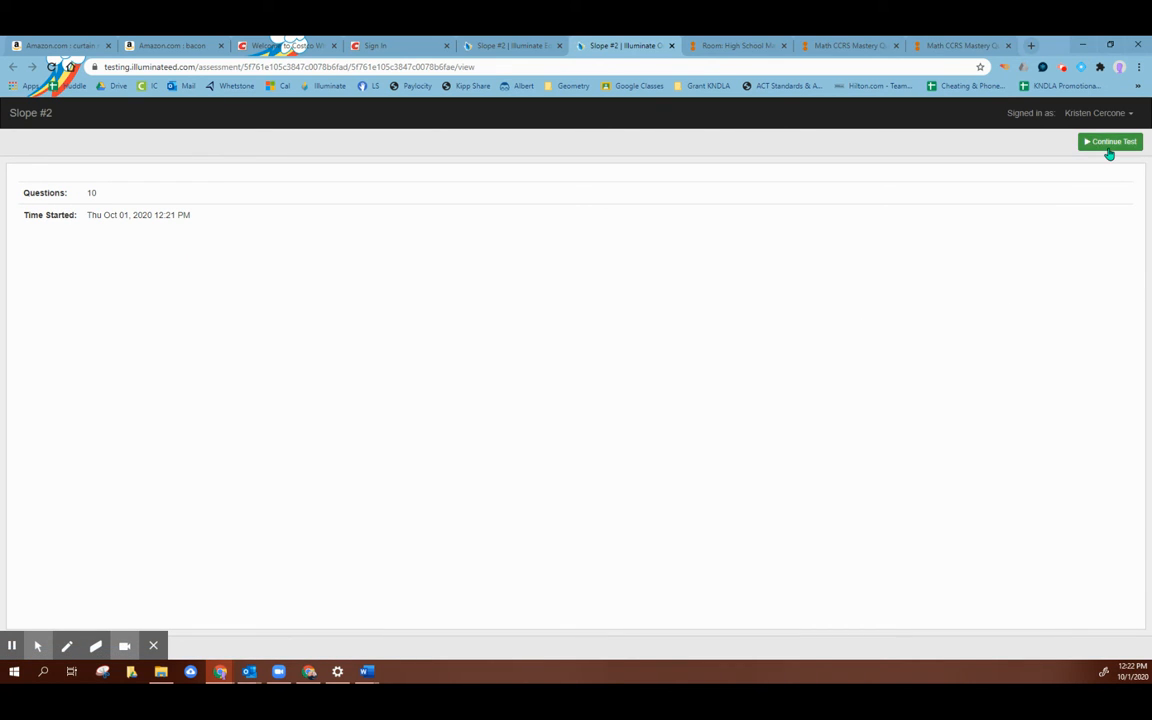
click(1108, 145)
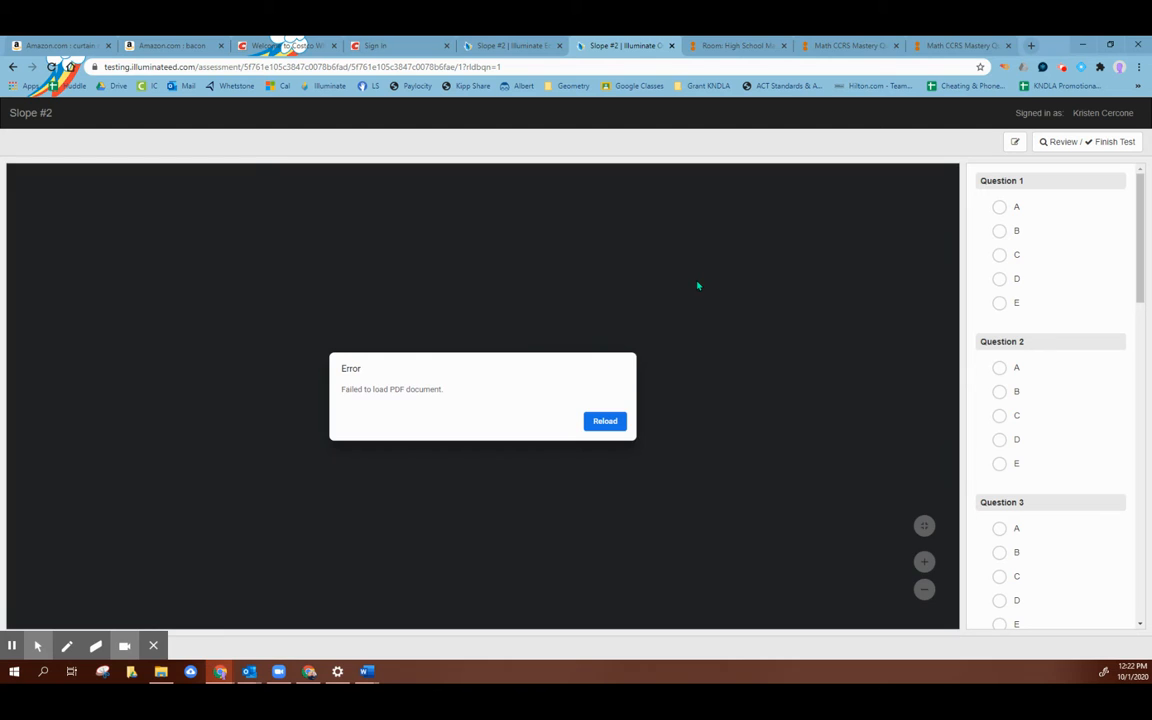
click(610, 421)
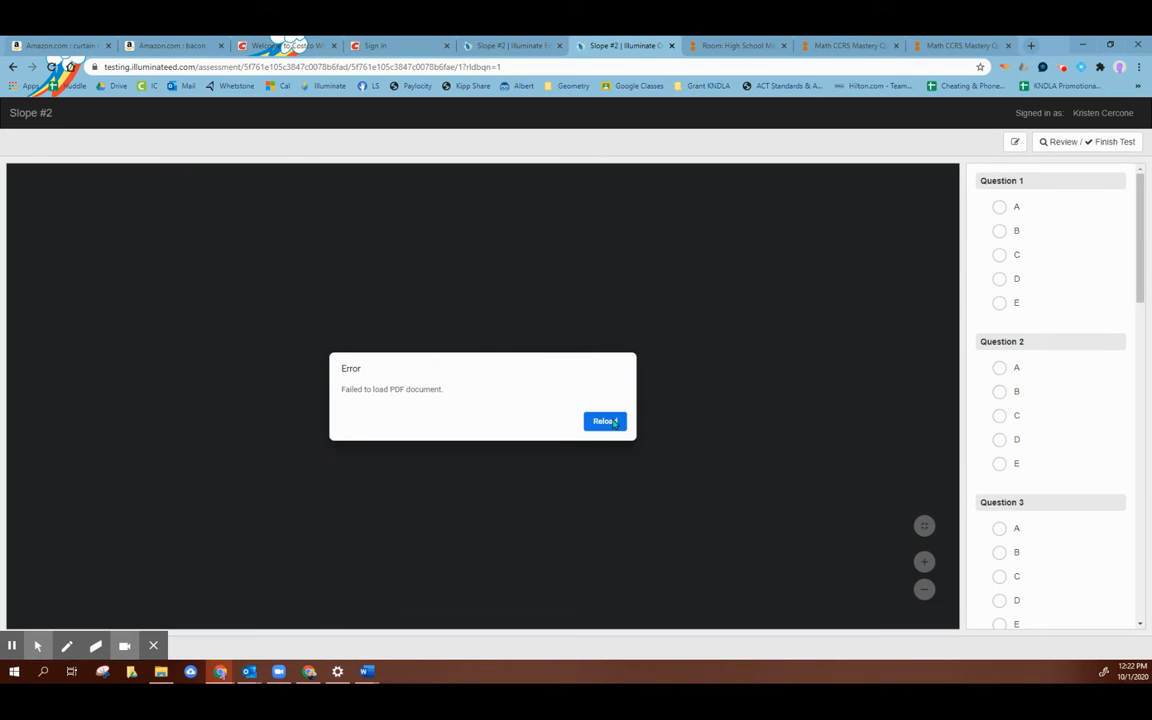
click(614, 422)
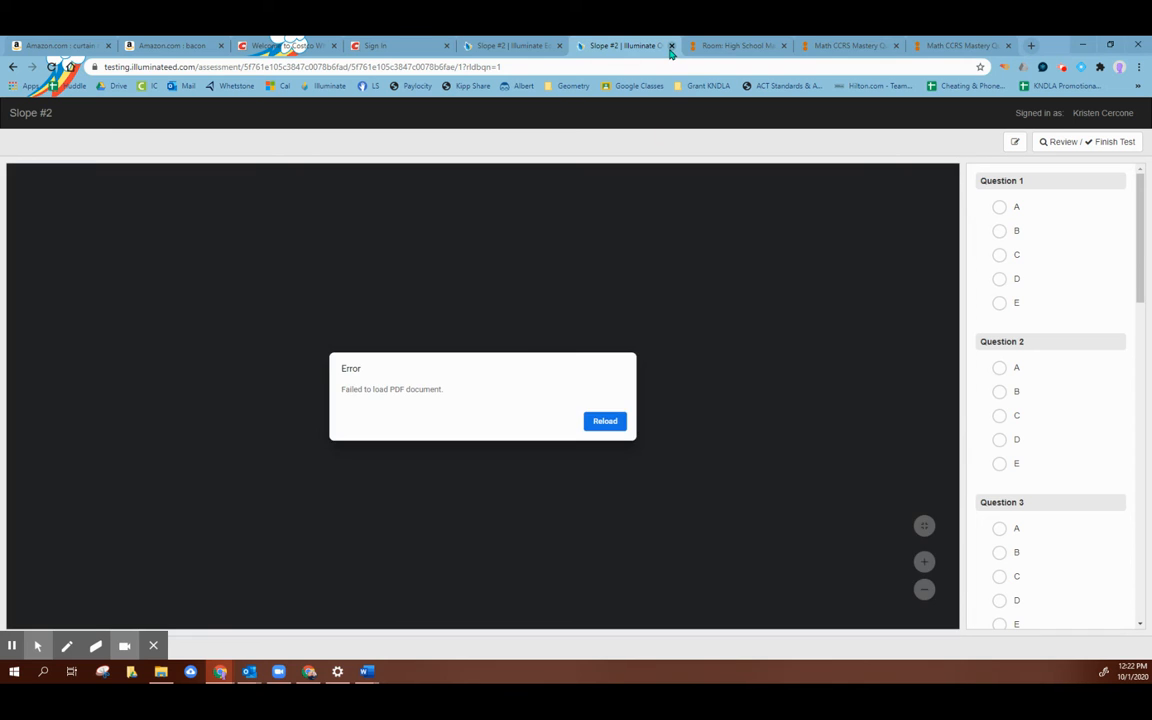
click(671, 45)
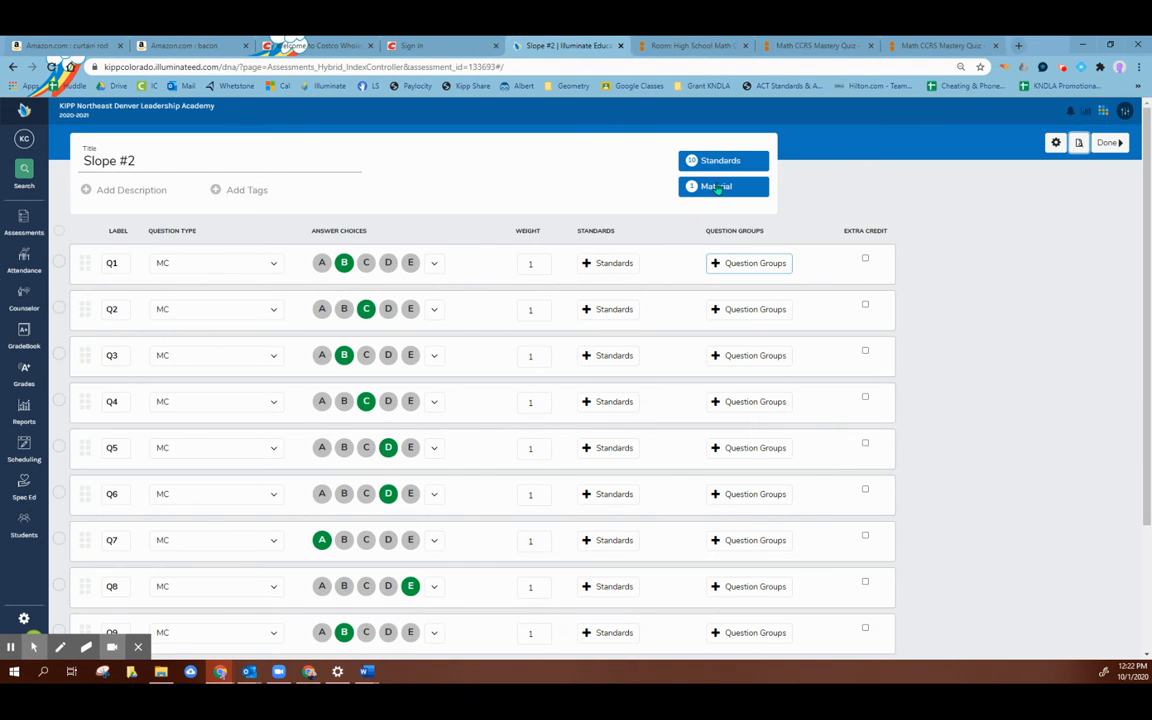
Step: Check the assessment's uploaded materials, retry the quiz PDF in the online preview, and close the preview
click(717, 187)
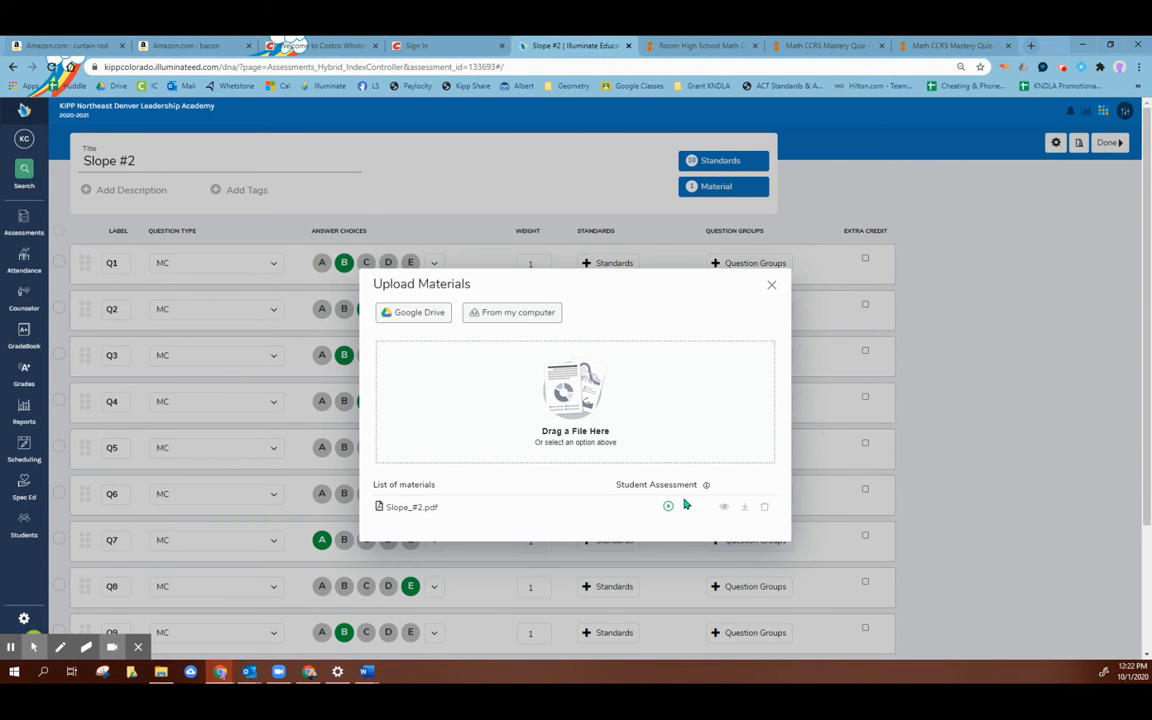
click(771, 285)
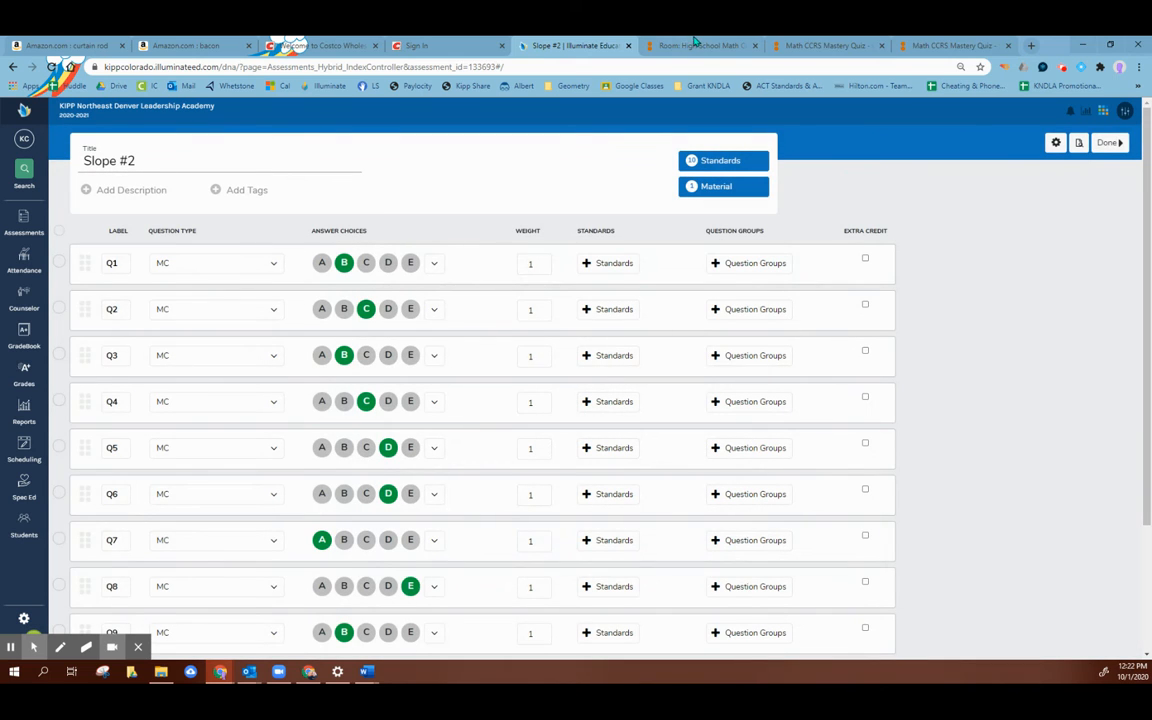
click(1082, 144)
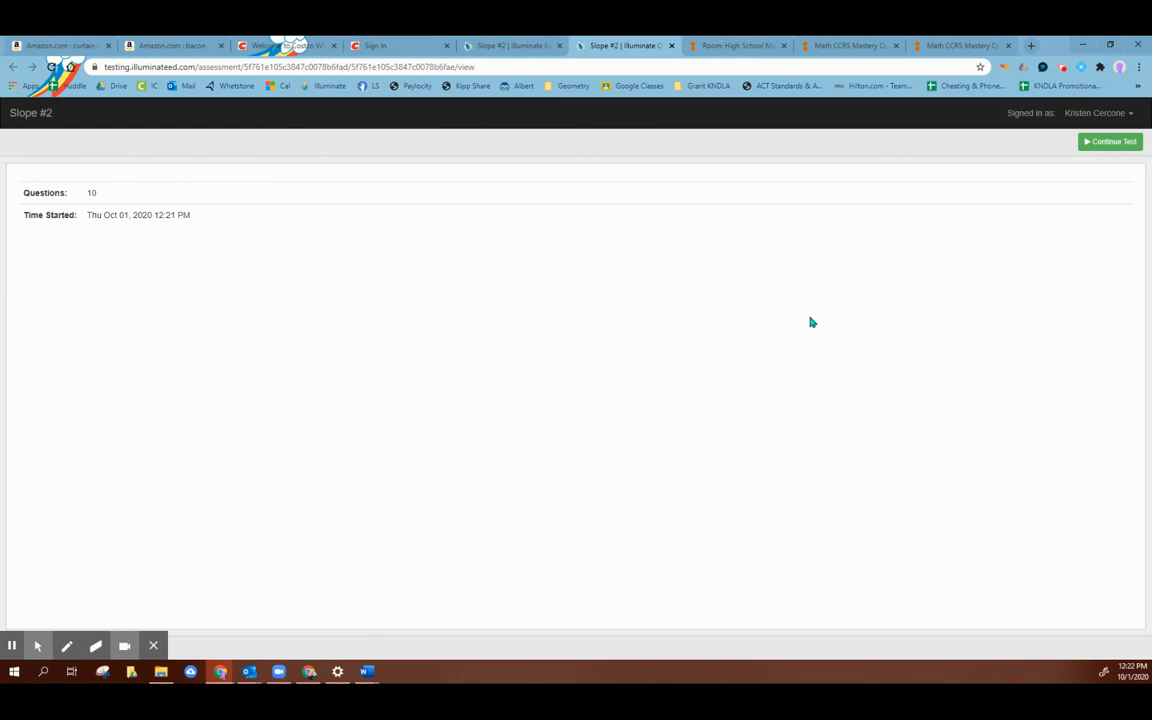
click(1085, 142)
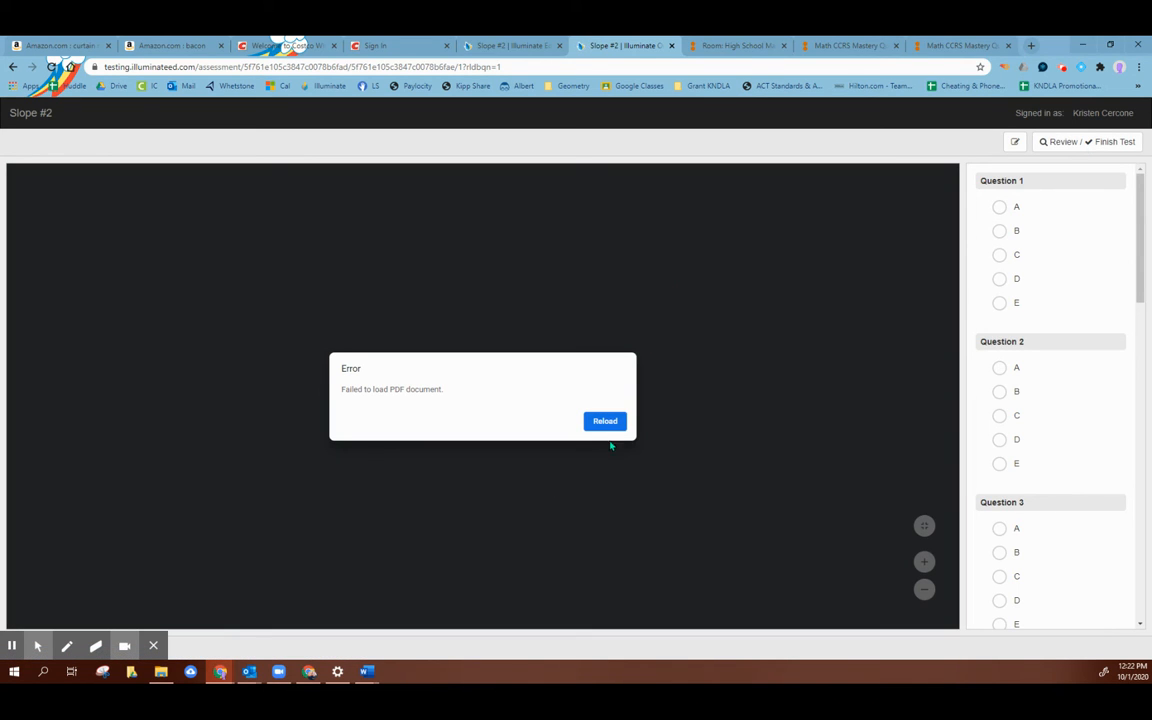
click(615, 426)
click(1063, 141)
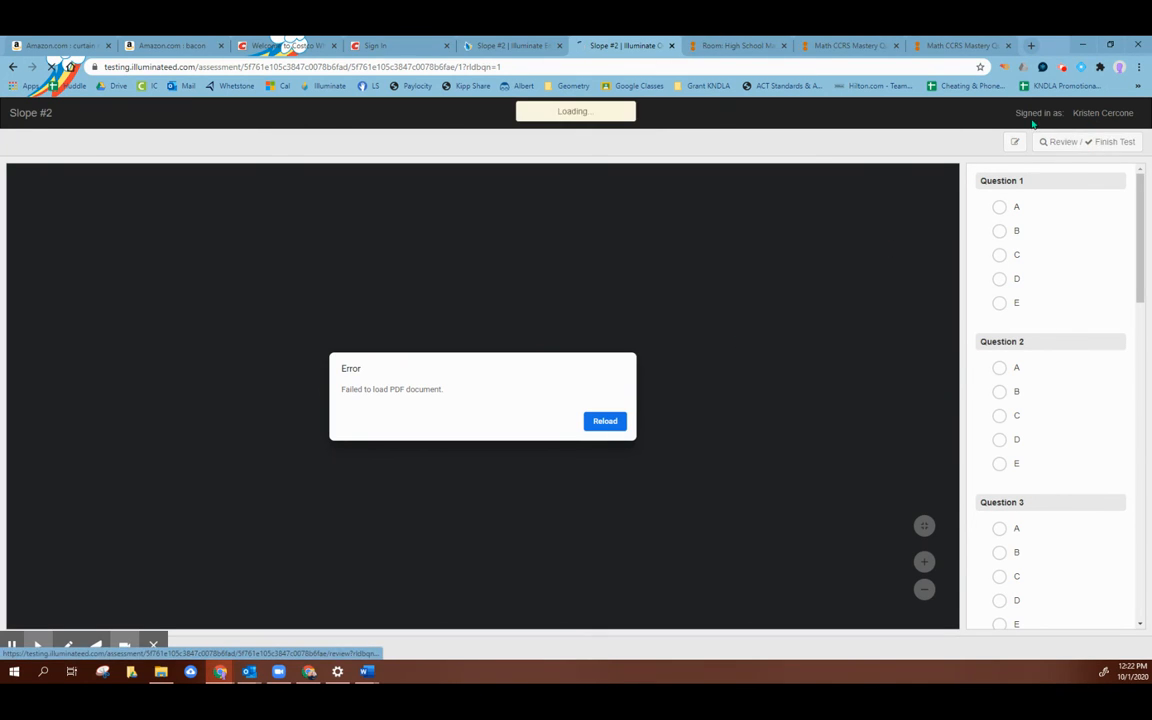
click(673, 46)
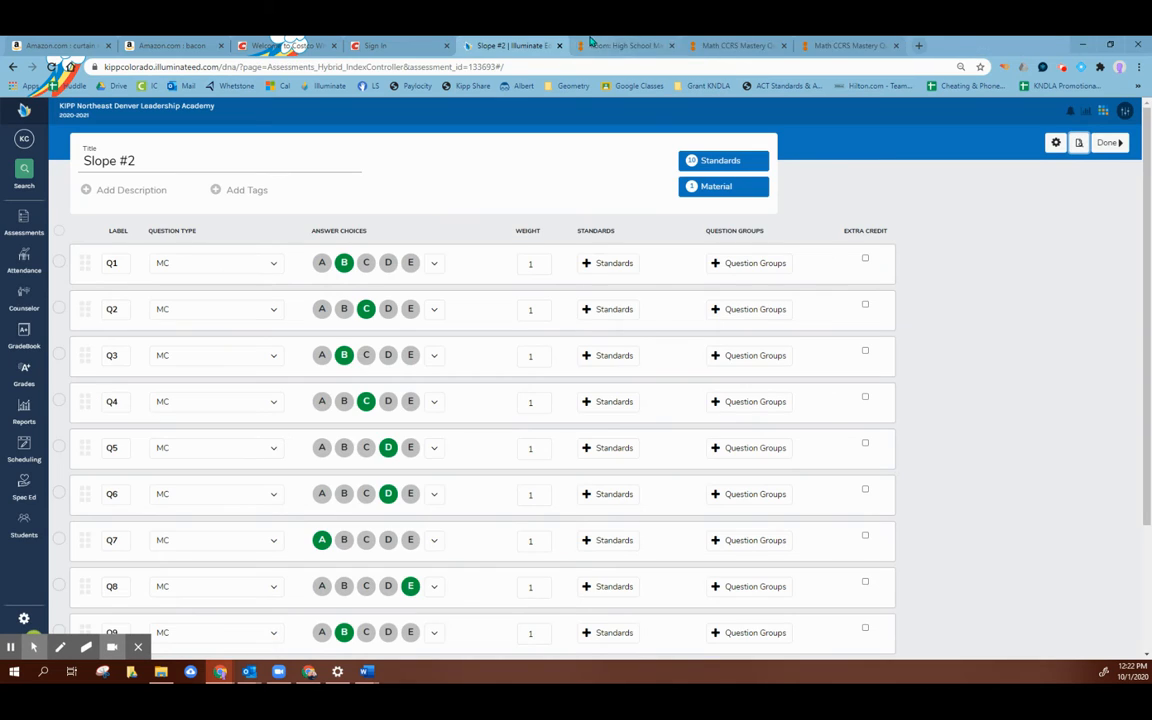
Step: Remove Slope_#2.pdf from the assessment's materials again and confirm the deletion
click(699, 186)
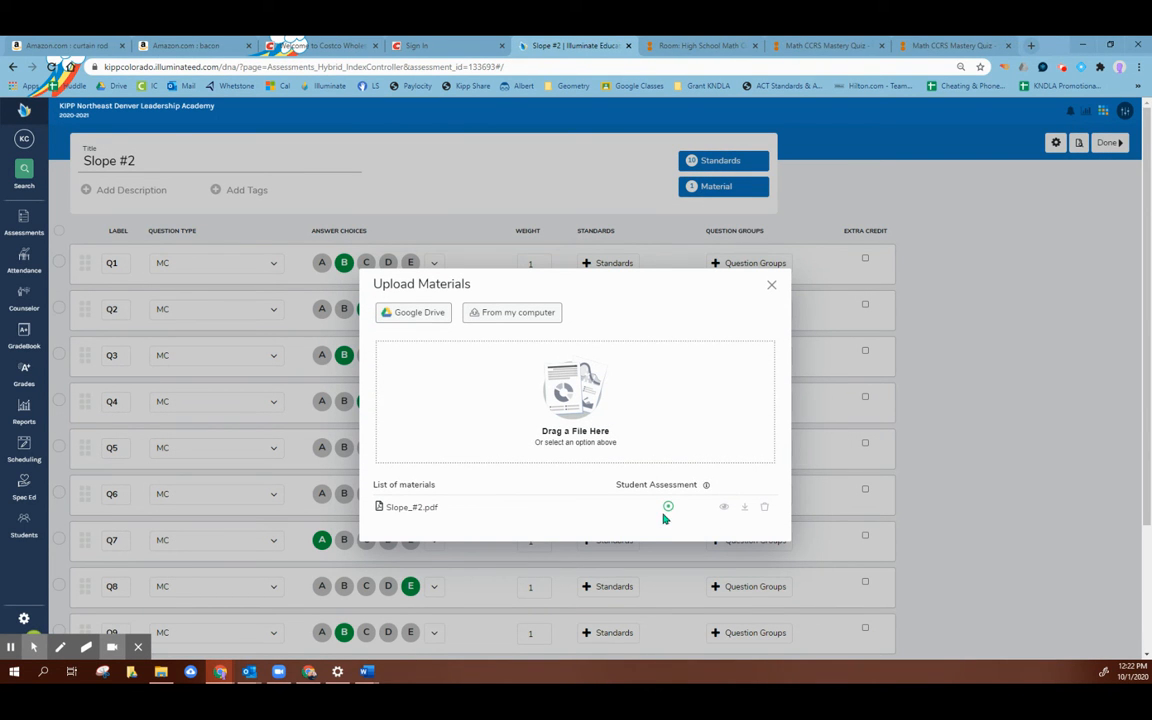
click(765, 508)
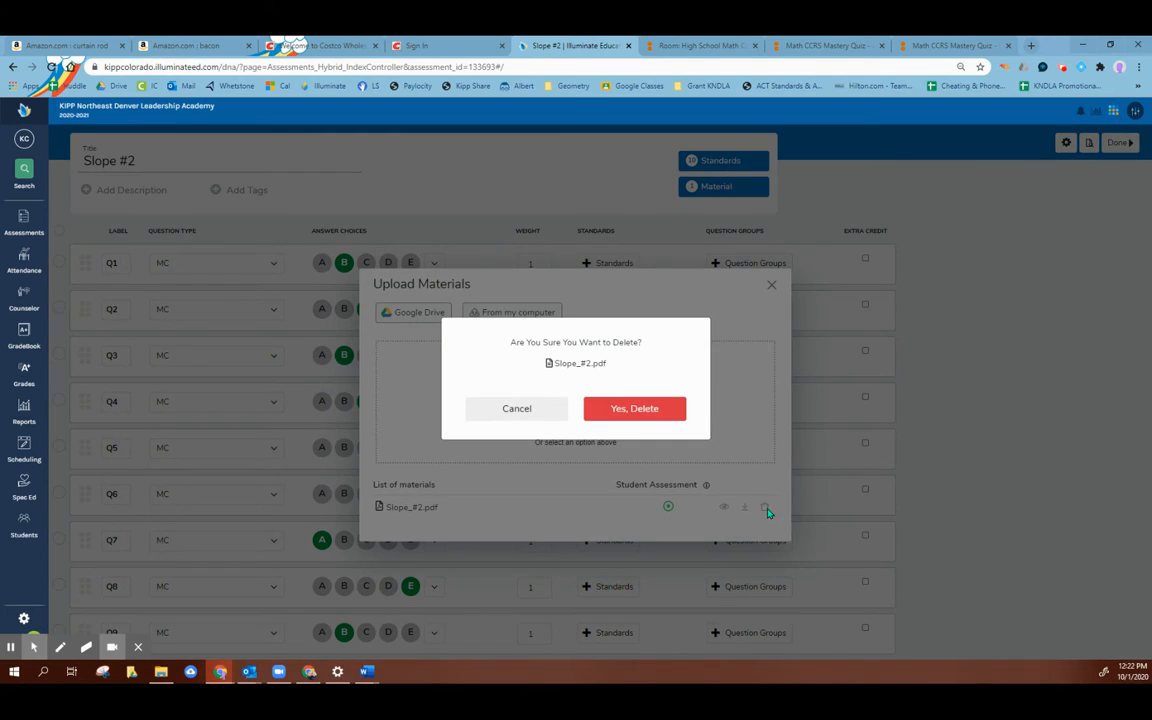
click(636, 408)
Step: Upload Slope #2.pdf from the Desktop to the assessment again and close the upload dialogs
click(504, 319)
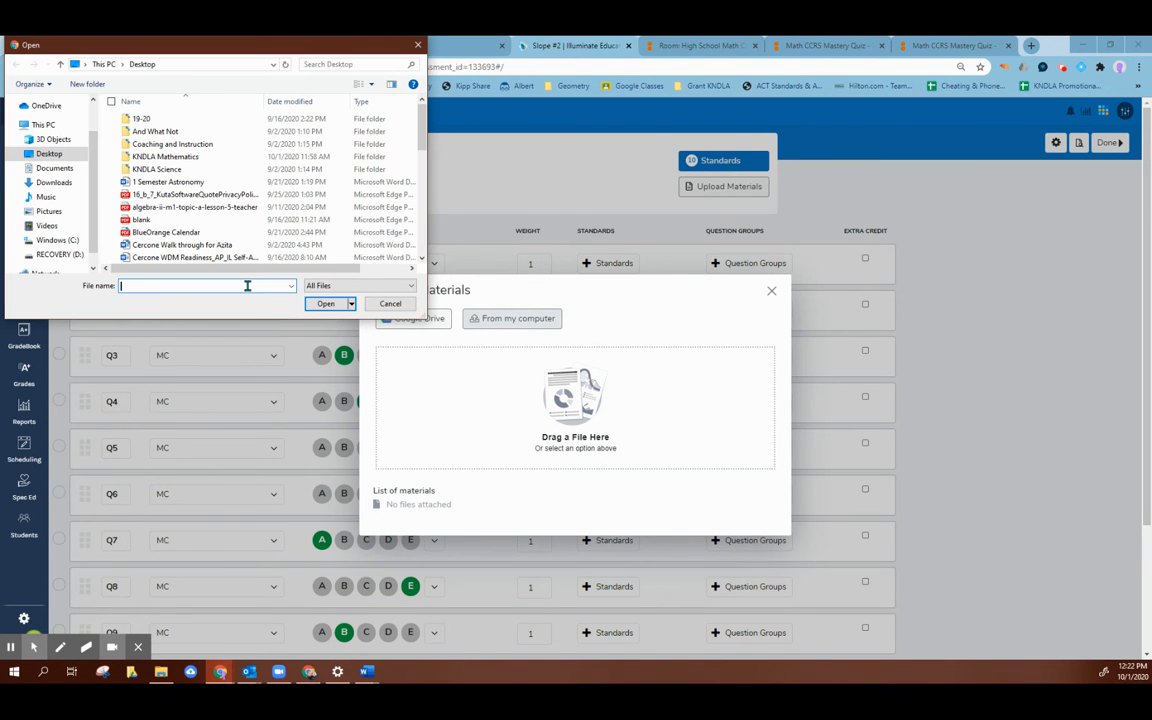
text(slop)
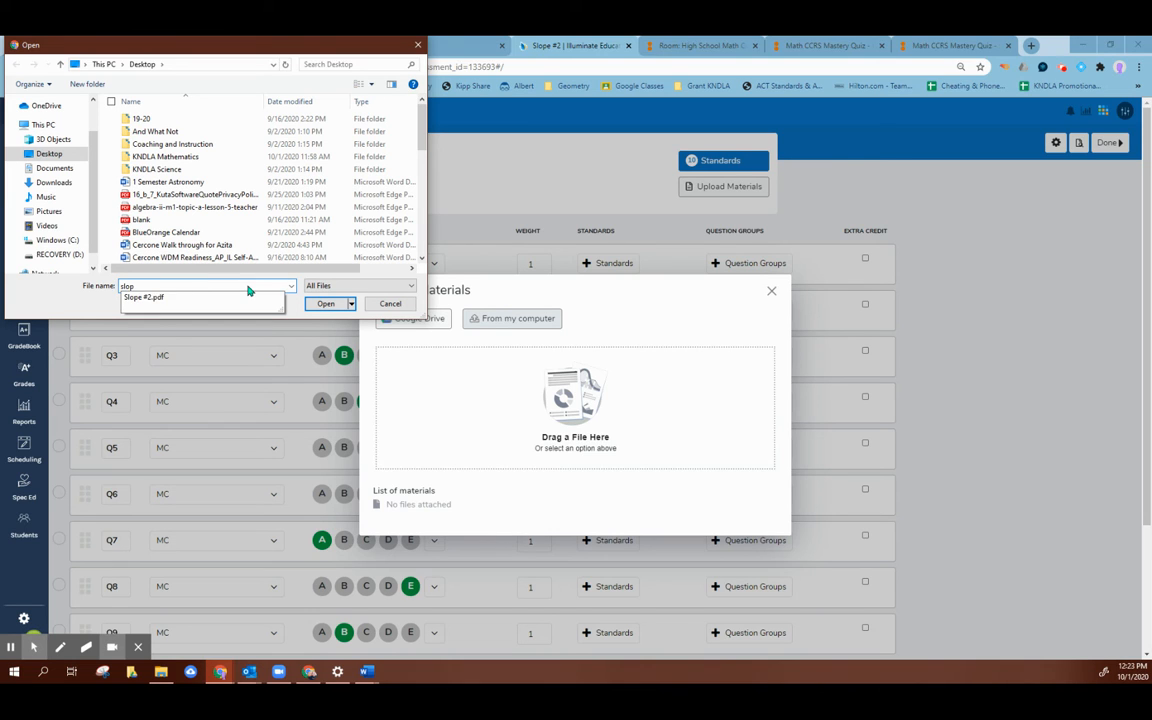
click(190, 298)
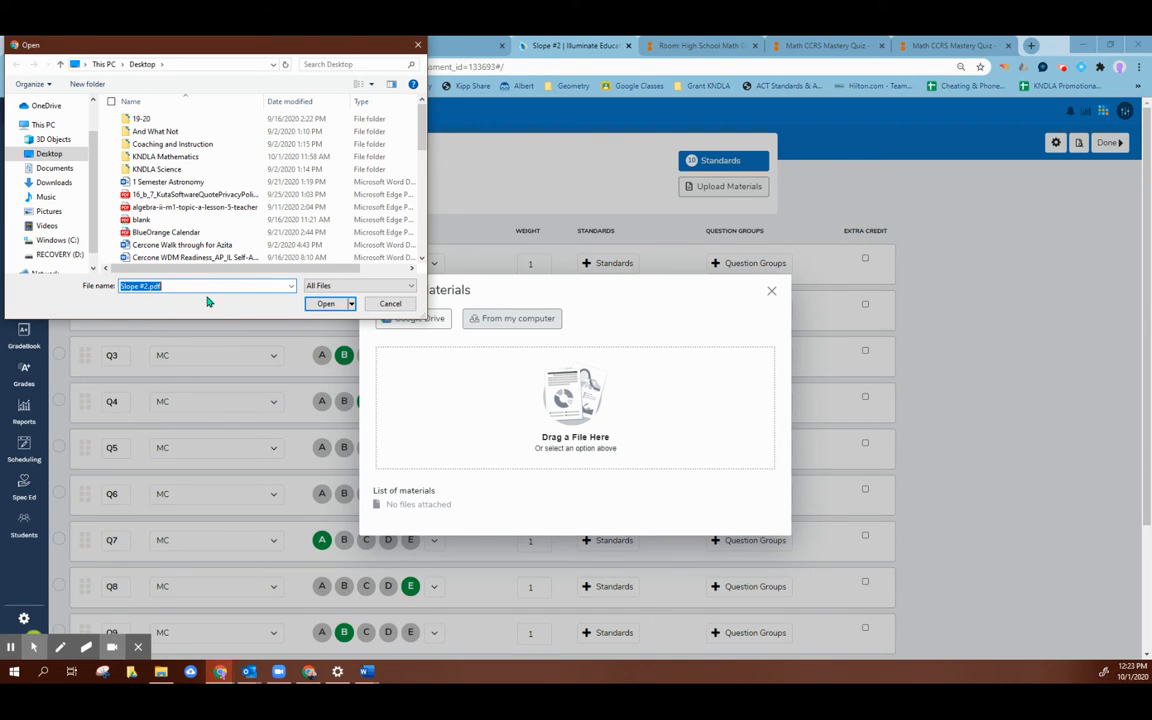
click(326, 303)
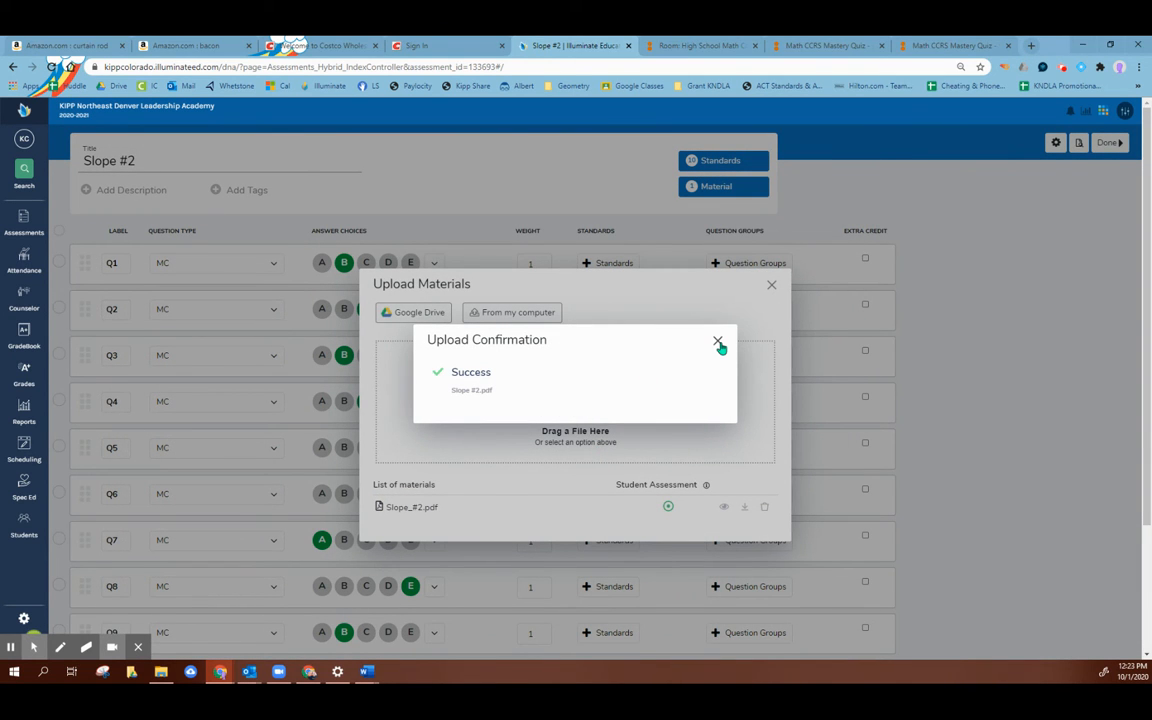
click(718, 343)
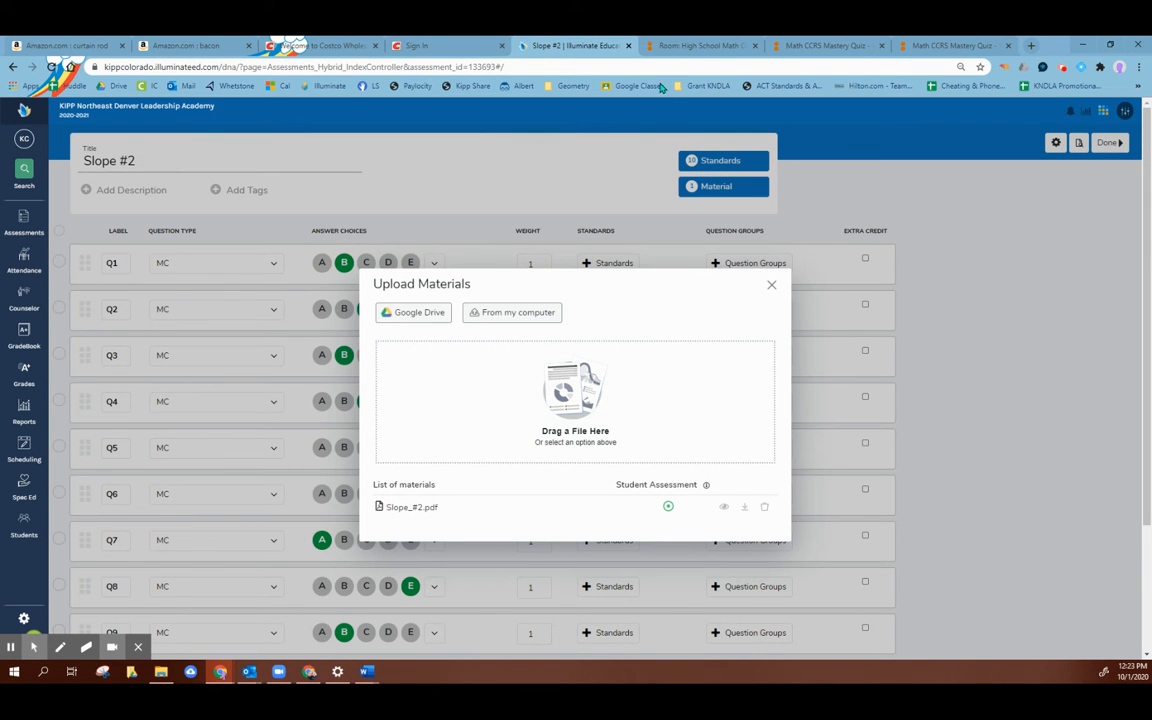
click(771, 284)
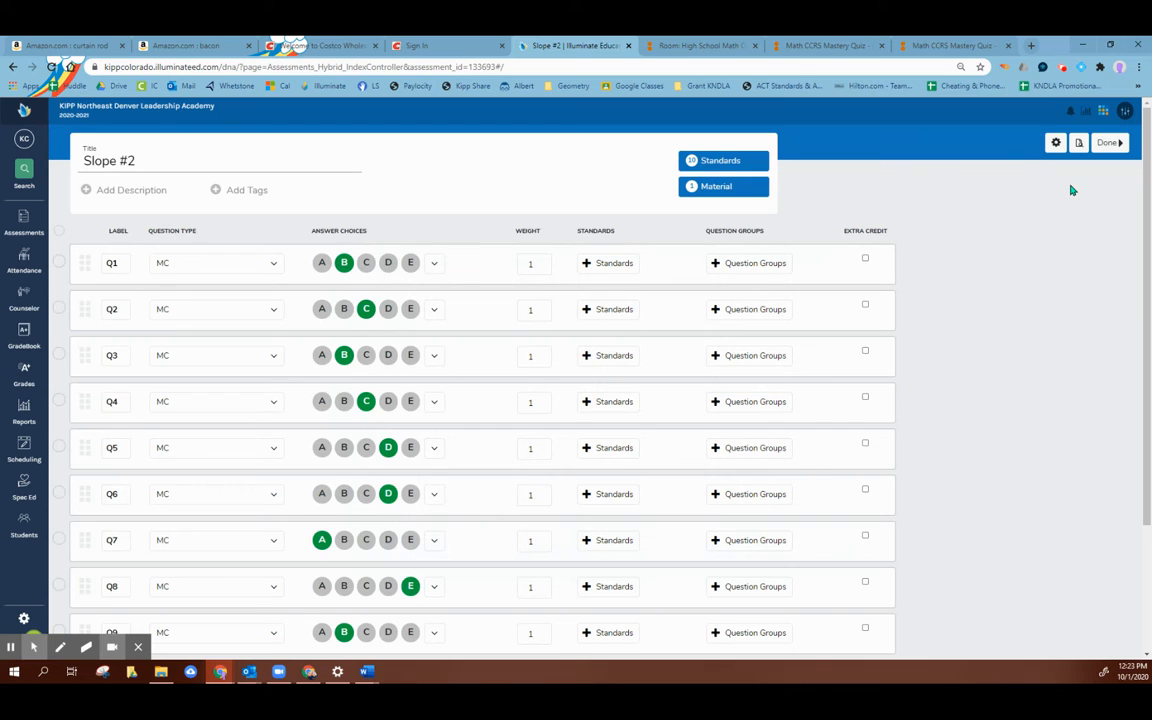
Step: Preview the online test, continue it, and look through the pages of the quiz PDF
click(1078, 142)
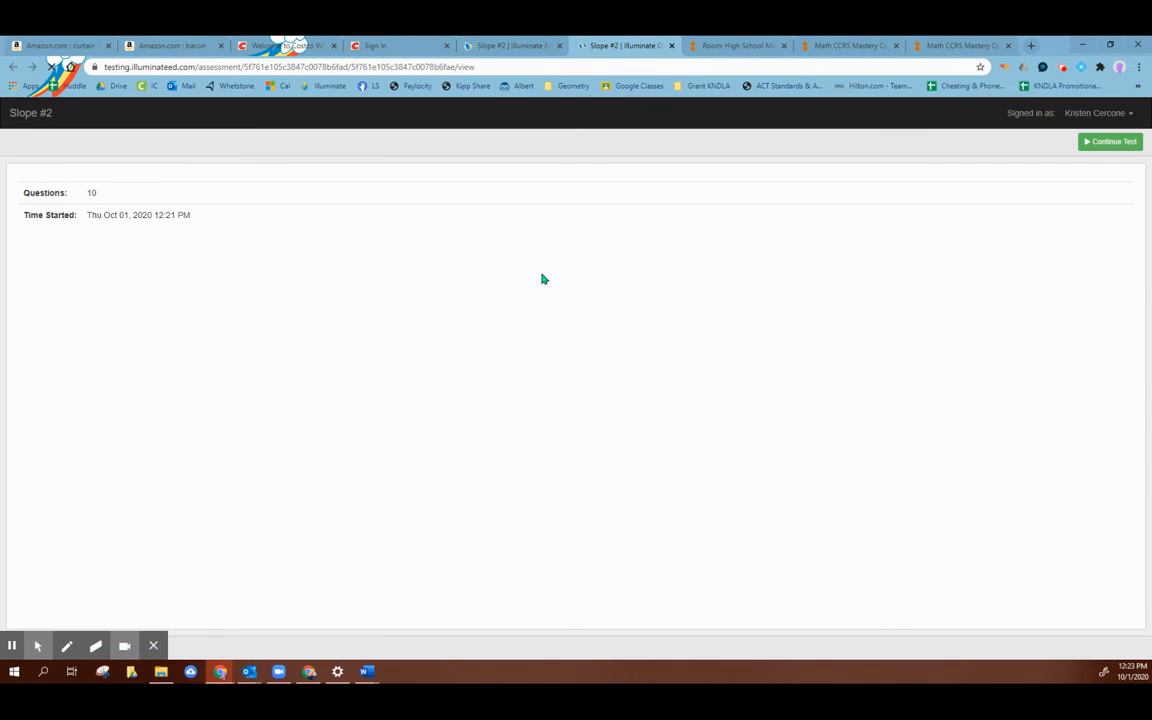
click(1100, 141)
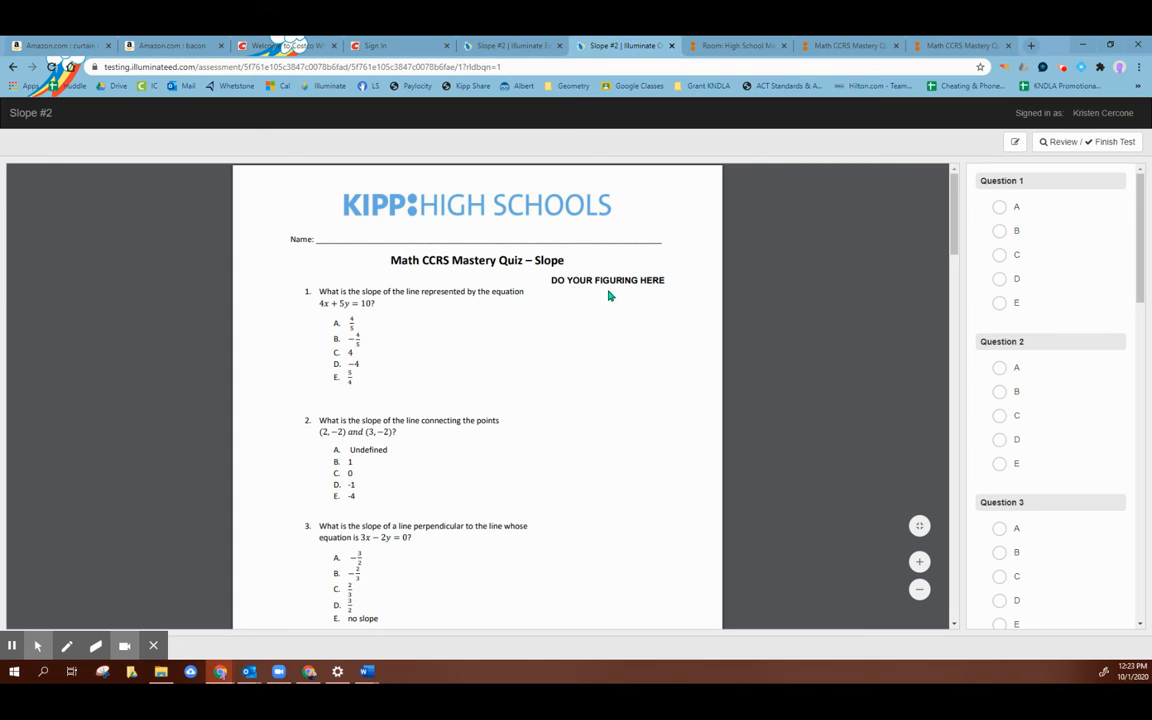
scroll(640, 275, down, 1)
scroll(494, 311, down, 1)
scroll(262, 303, up, 2)
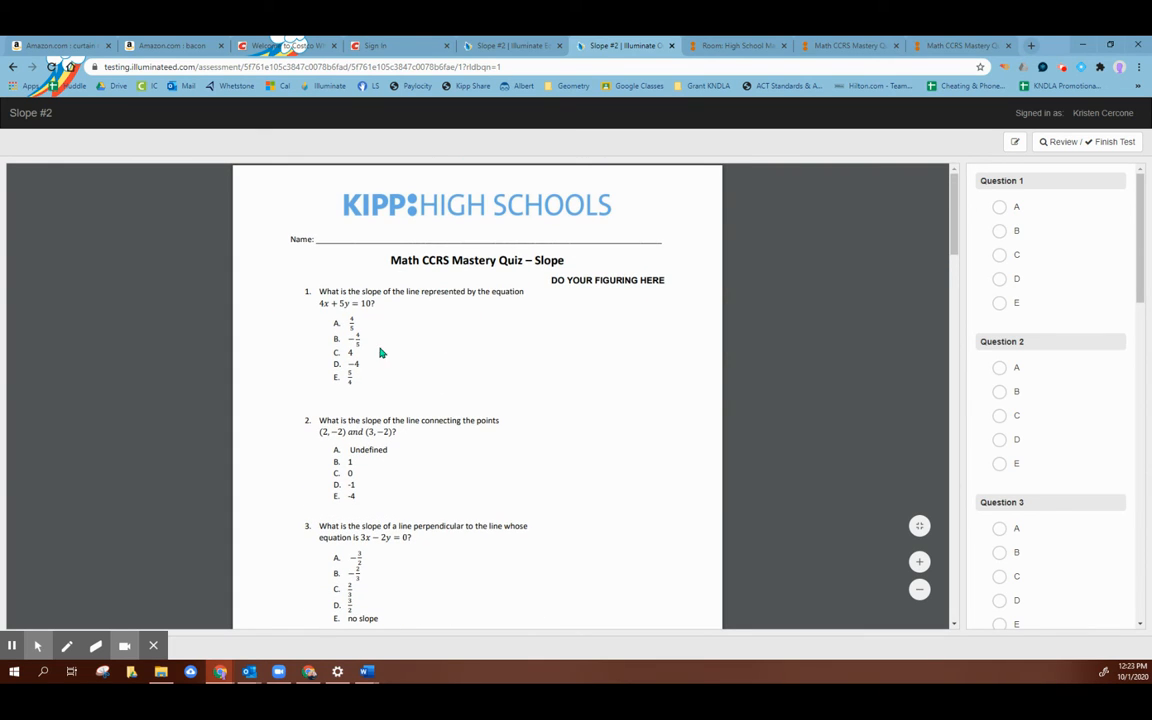
Step: Answer the first four preview questions with B for 1, C for 2, D for 3, and B for 4
click(1000, 234)
scroll(713, 393, down, 2)
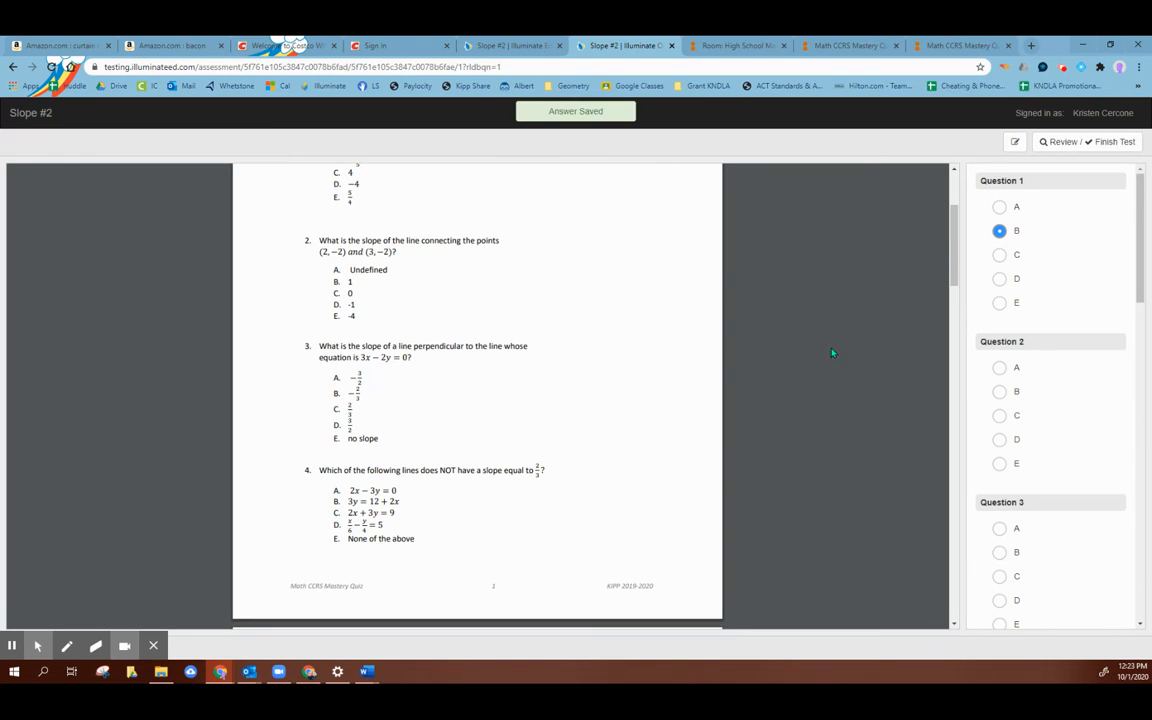
scroll(1053, 367, down, 3)
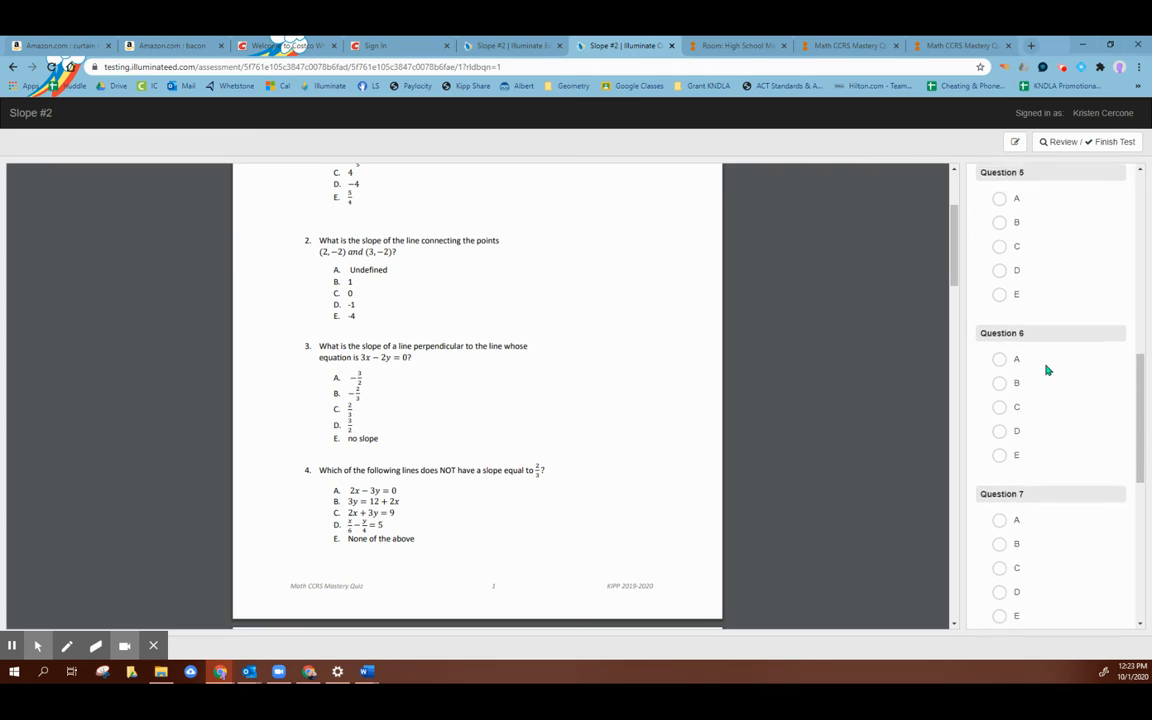
click(1005, 239)
scroll(1009, 245, up, 3)
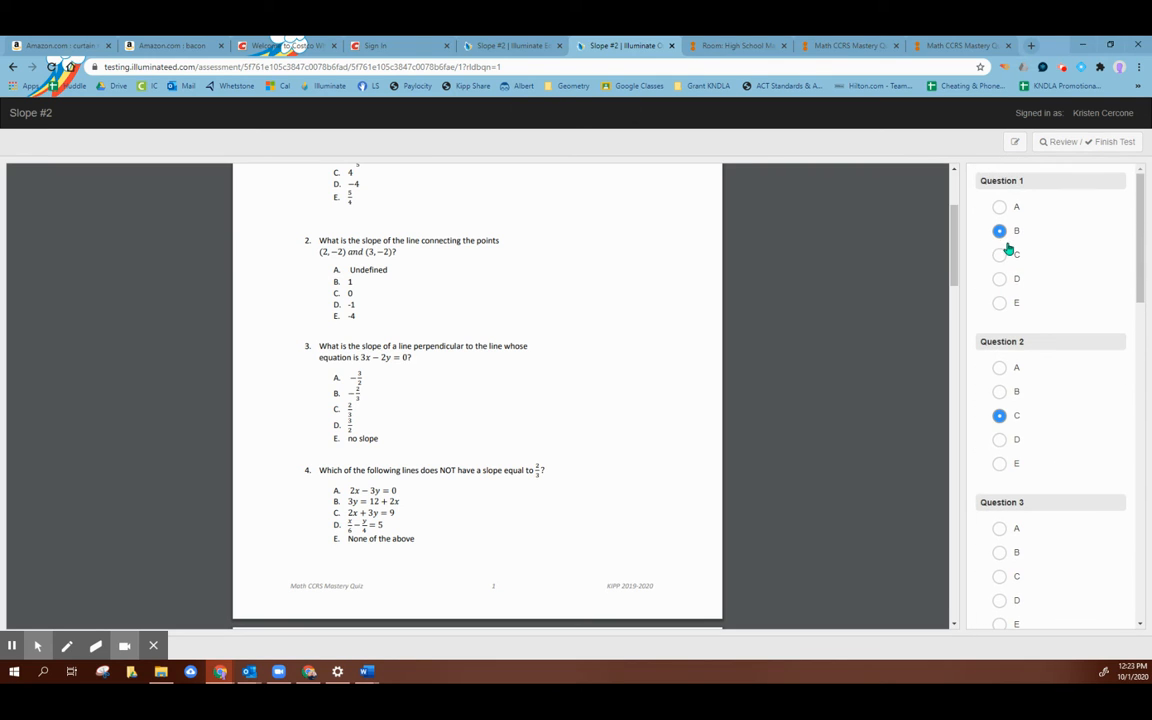
scroll(1019, 392, down, 5)
click(1010, 412)
click(1008, 299)
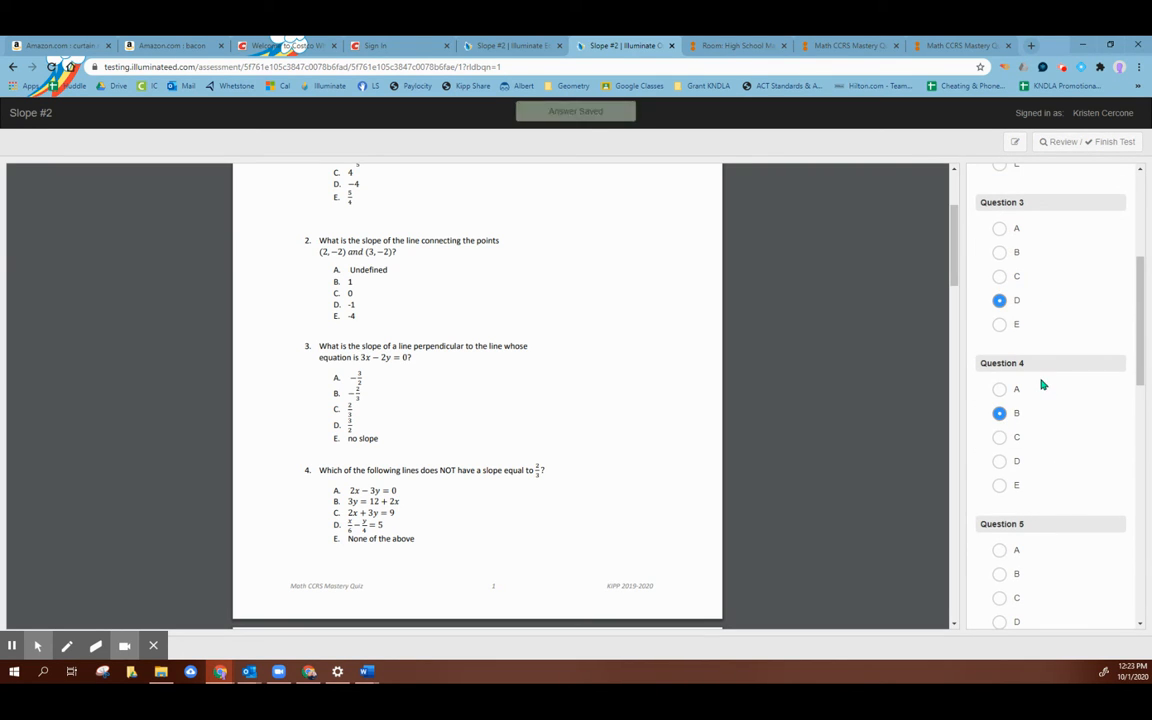
Step: Answer preview questions 5 through 10, choosing D for 8, D for 9, and B for 10
scroll(1035, 400, down, 5)
click(1000, 298)
click(1016, 458)
click(989, 600)
scroll(1065, 427, down, 4)
click(1000, 562)
scroll(1060, 450, down, 3)
click(1000, 422)
click(1012, 537)
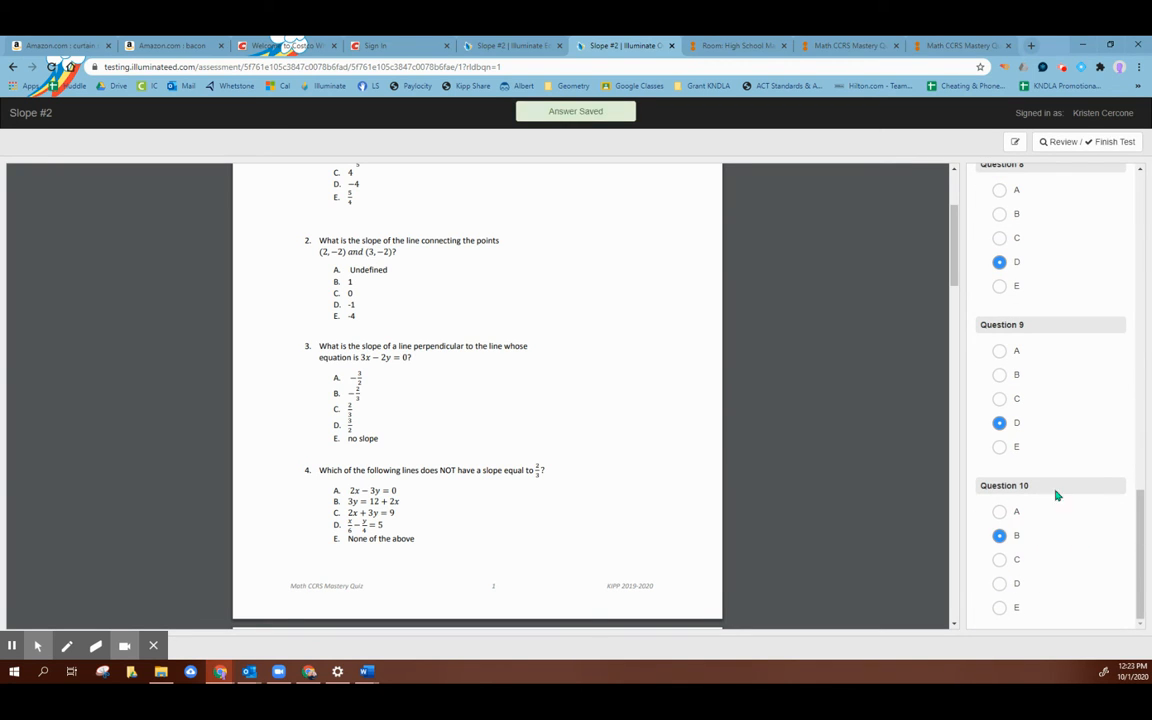
Step: Review the answered questions, finish the preview test, and close its tab
click(1105, 143)
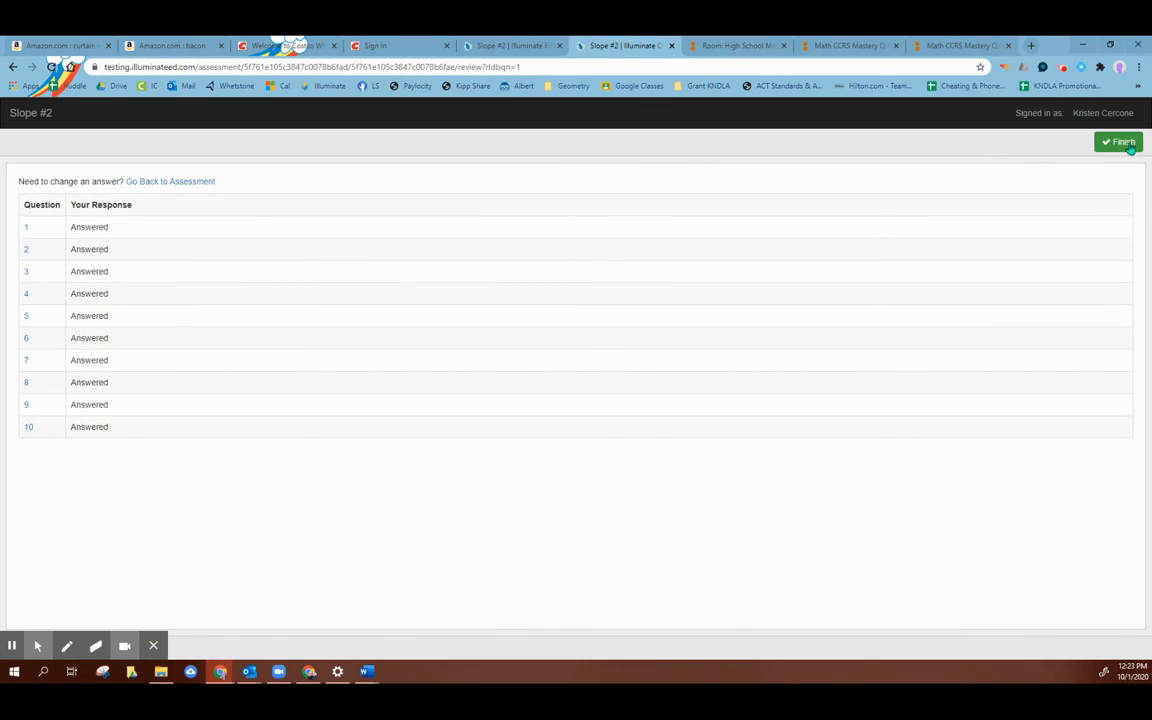
click(1122, 143)
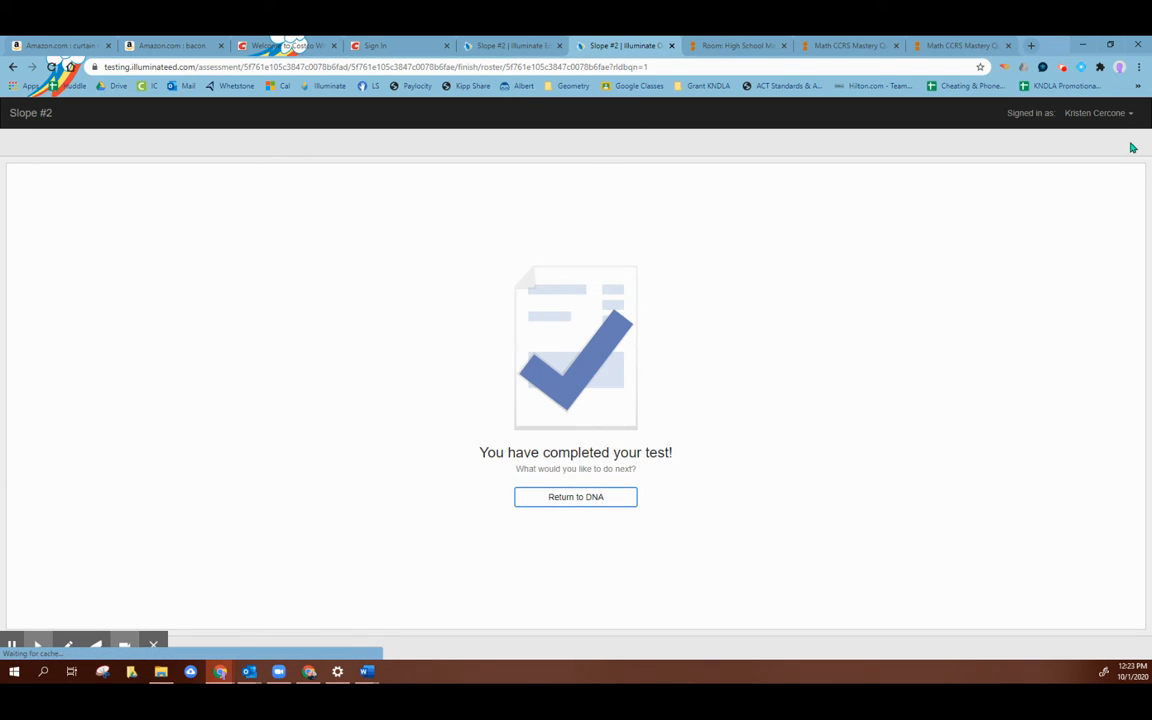
click(672, 46)
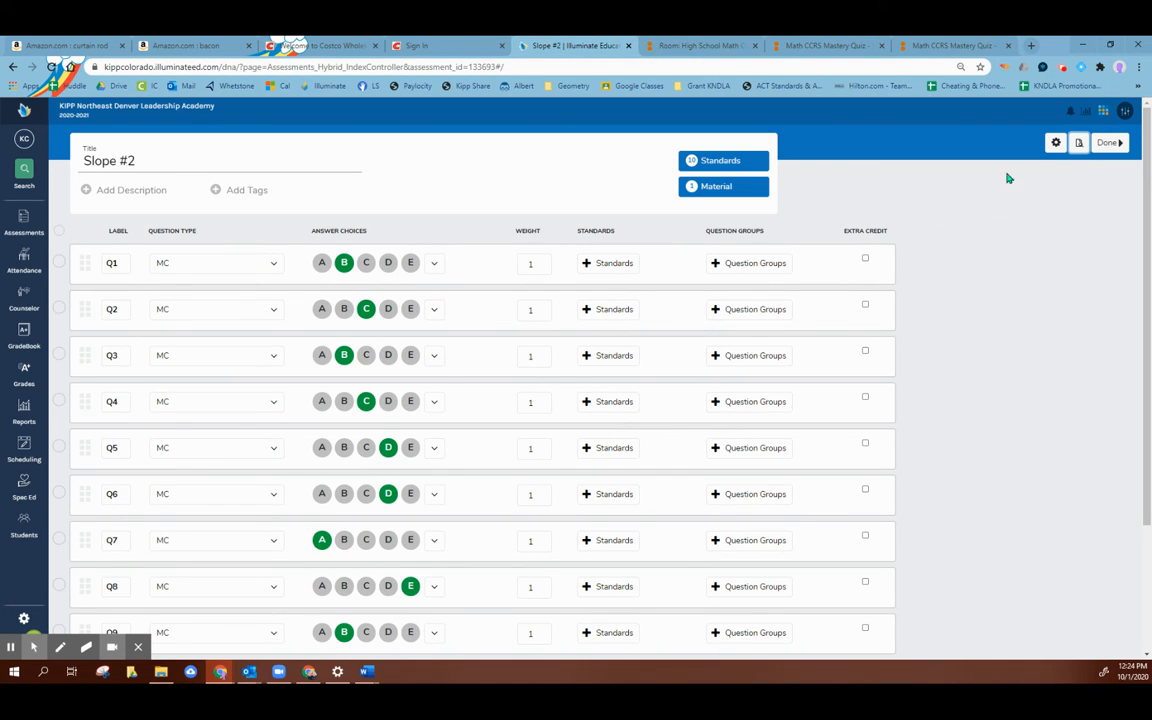
Step: Finish editing the Slope #2 assessment and create an online administration using a quick code
click(1106, 144)
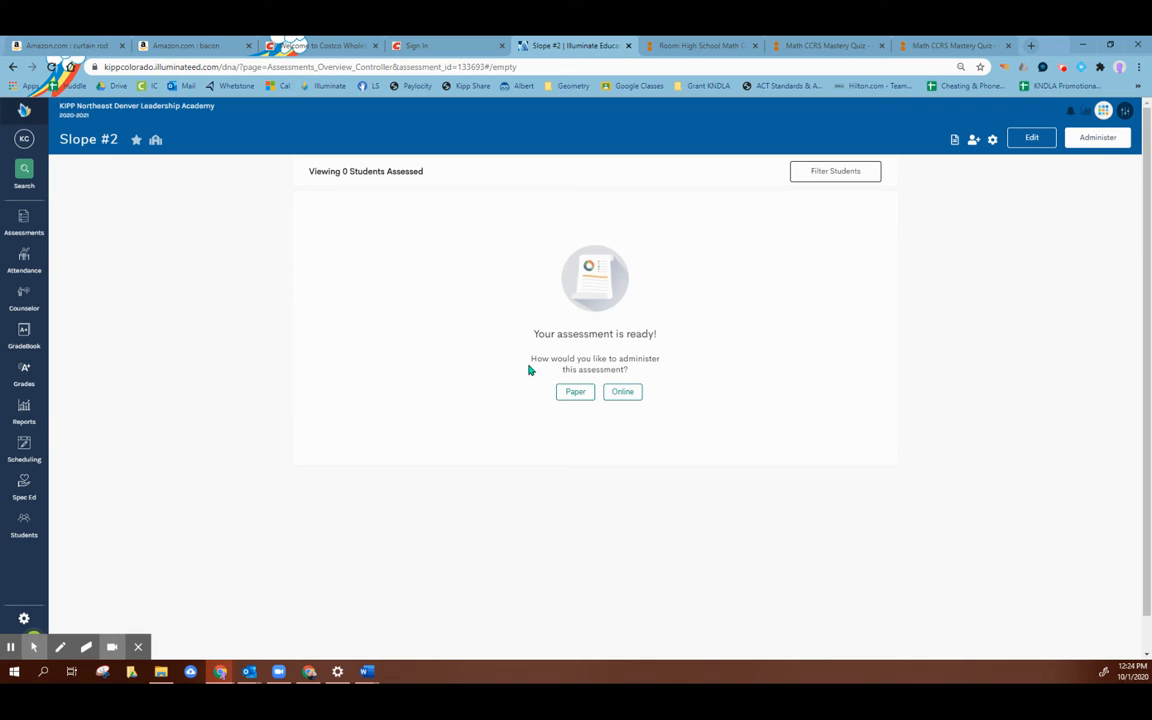
click(632, 396)
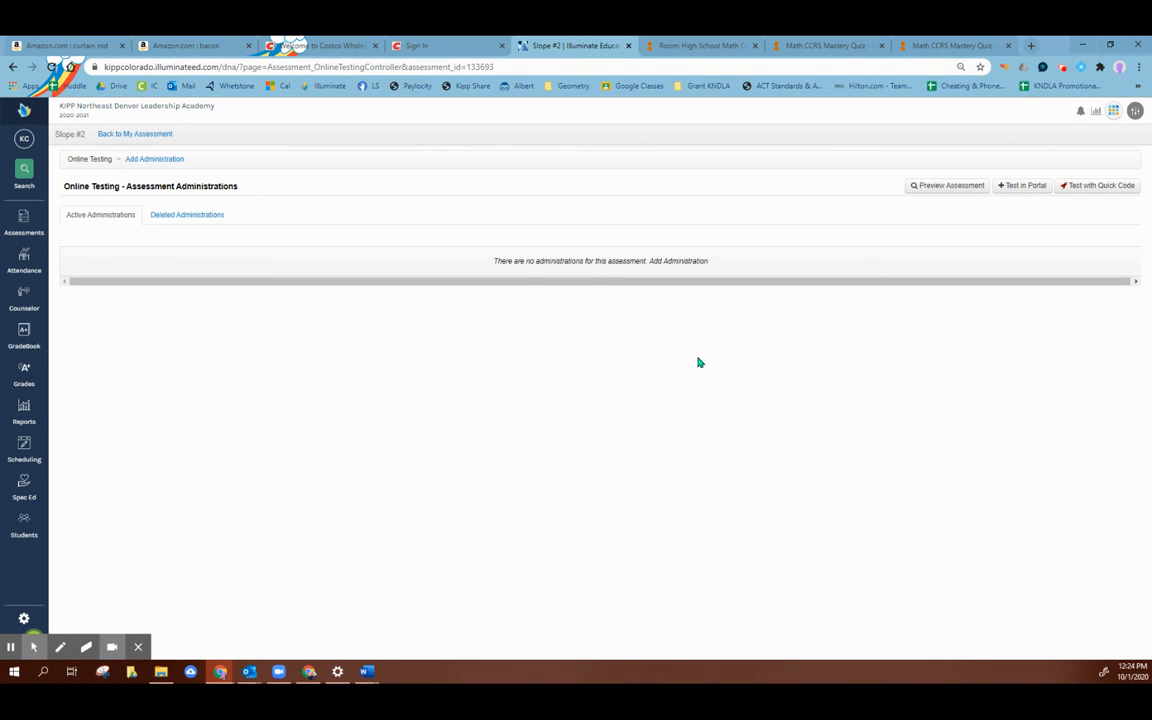
click(1116, 193)
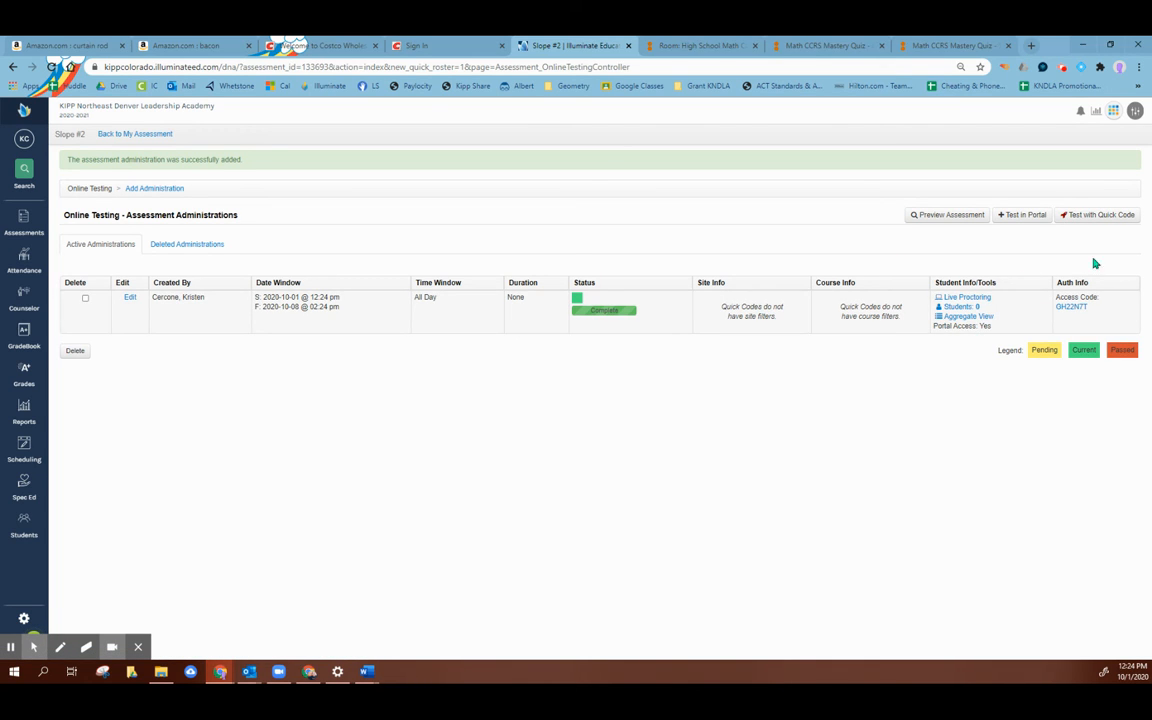
Step: Open the administration's quick access code and copy the link for sharing with the class
click(1080, 310)
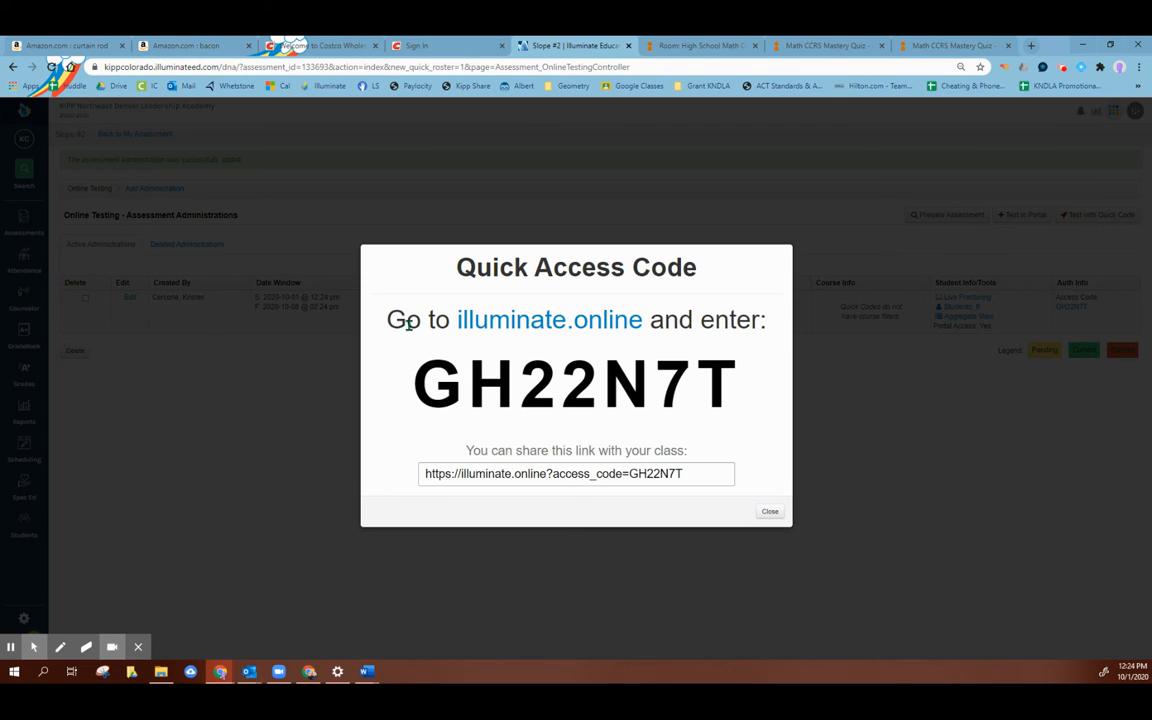
click(576, 481)
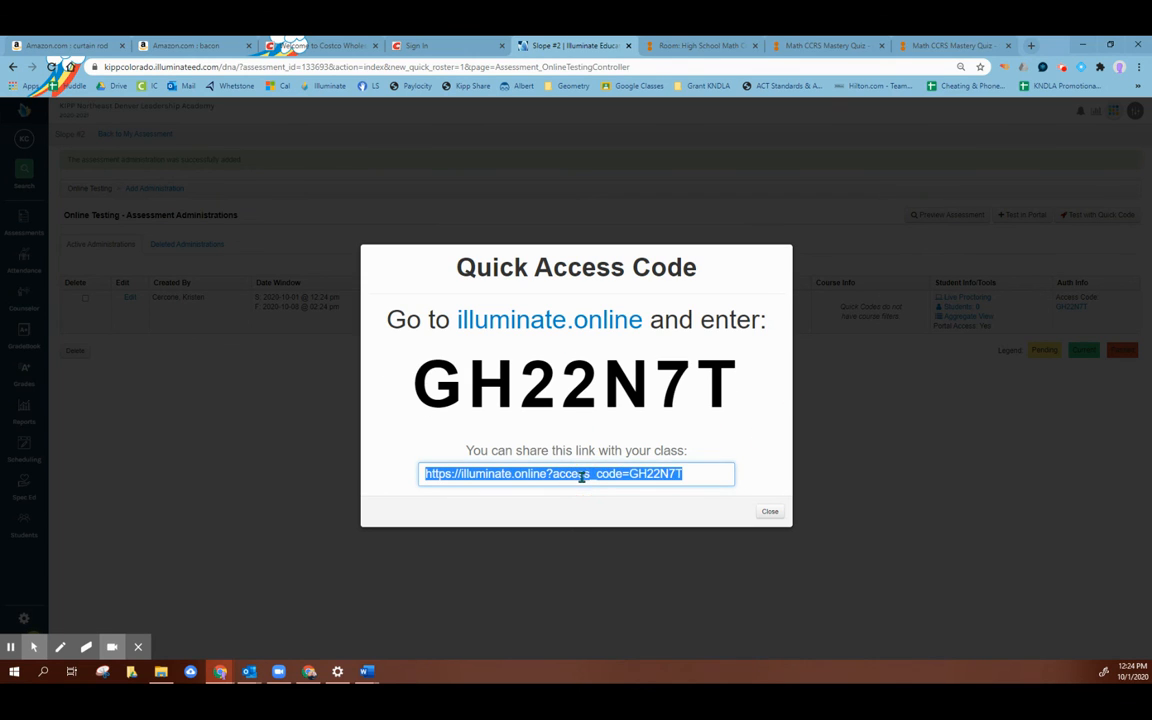
right_click(583, 482)
click(625, 332)
Step: Load the copied access-code link in the KIPP Share curriculum tab, inspect the student login page, and close that tab
click(680, 41)
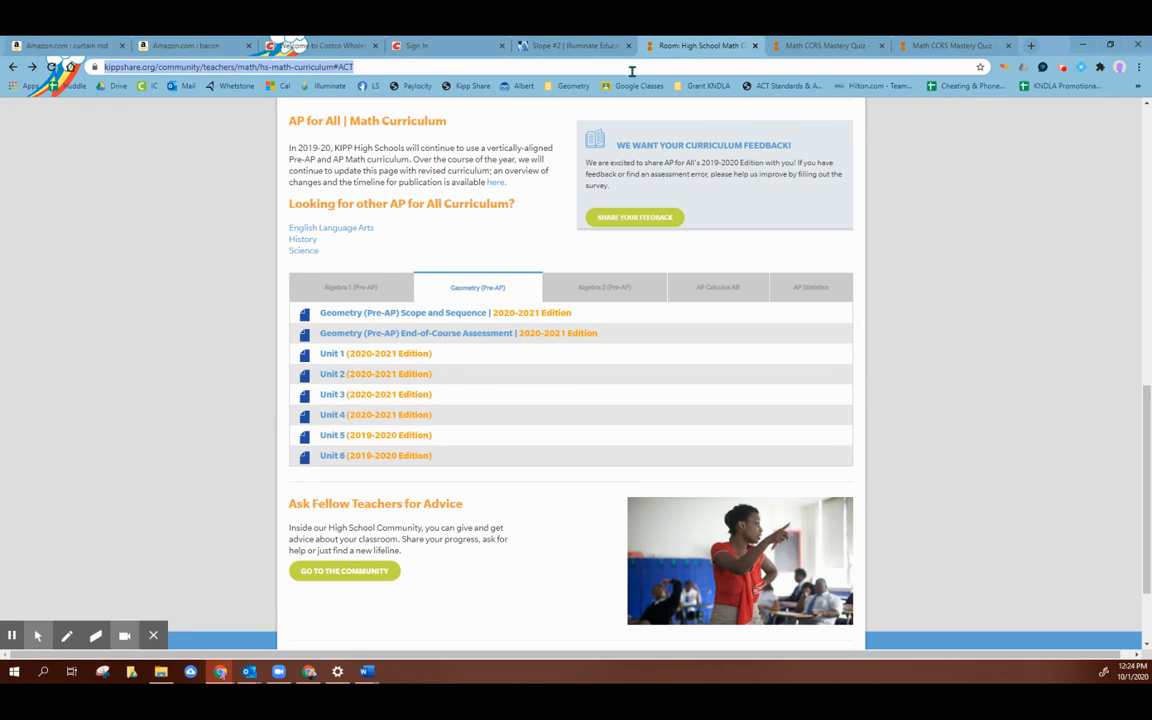
text(https://illuminate.online/?access_code=GH22N7T)
key(Return)
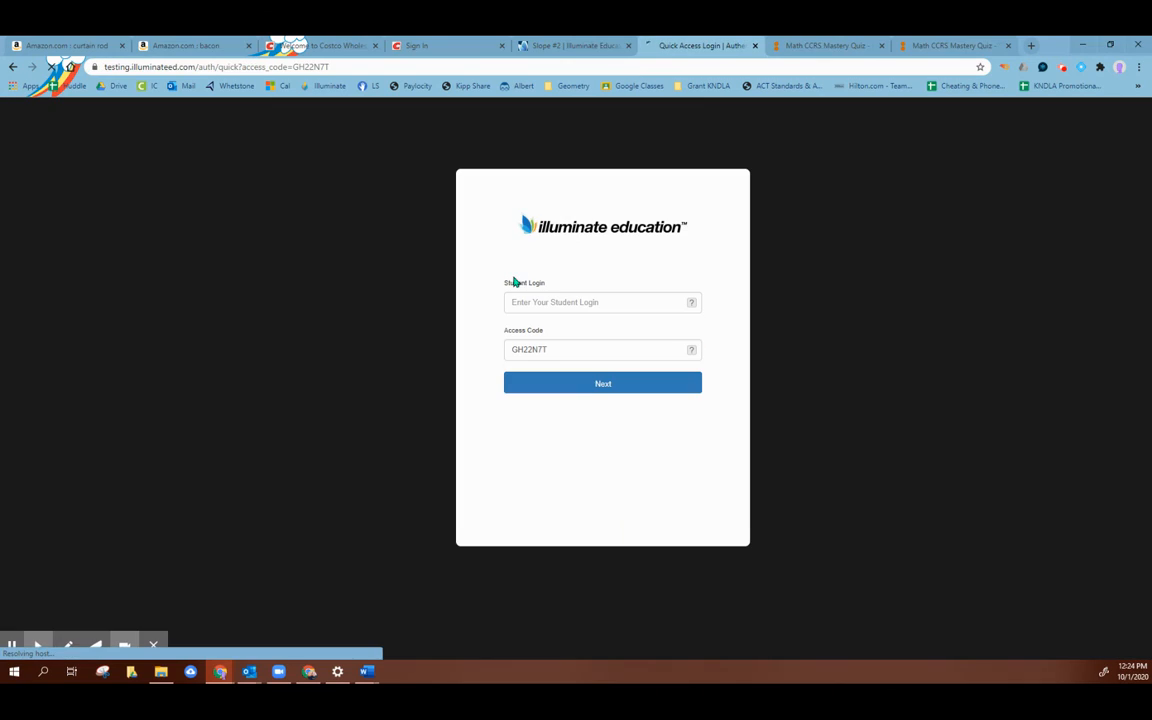
click(597, 300)
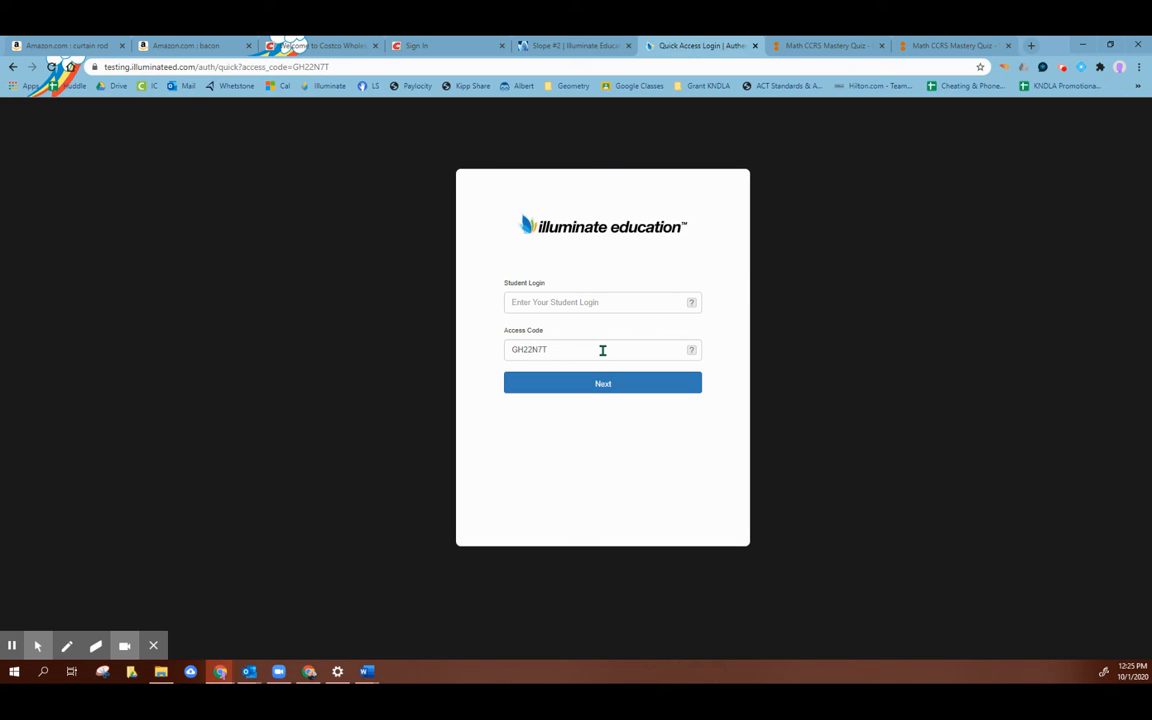
click(694, 303)
click(755, 46)
Step: Return to Illuminate, close the quick access code, and view the administration's Live Proctoring page before going back
scroll(599, 380, up, 3)
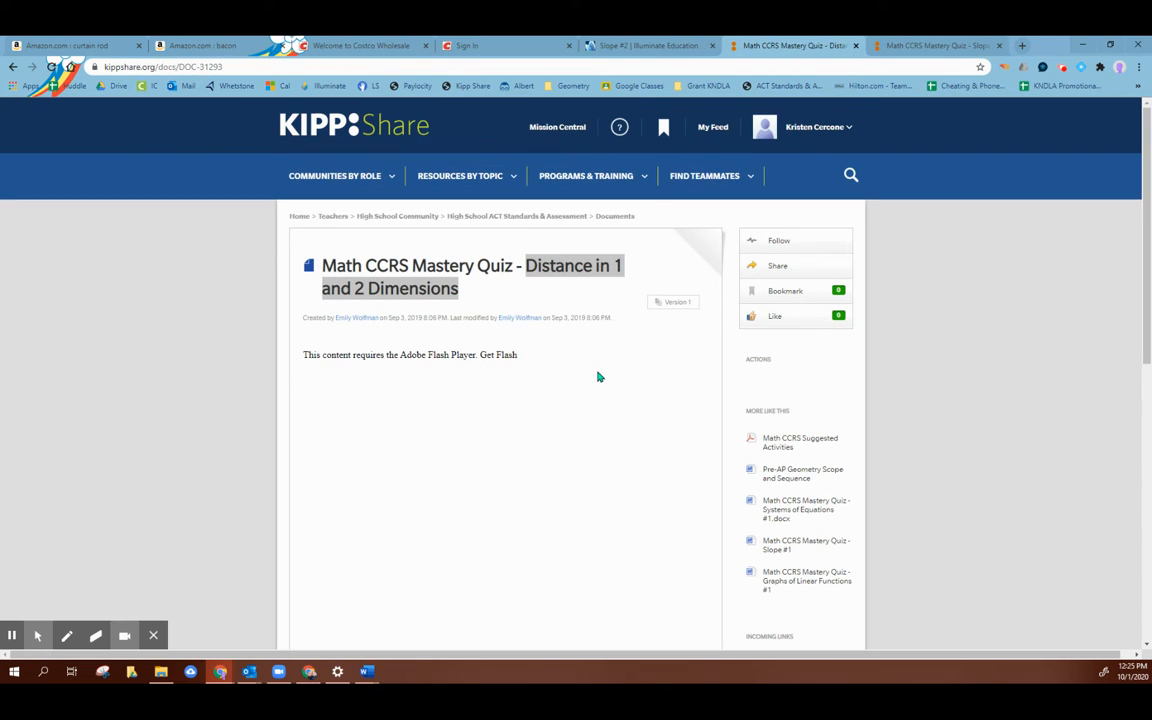
click(630, 45)
click(768, 512)
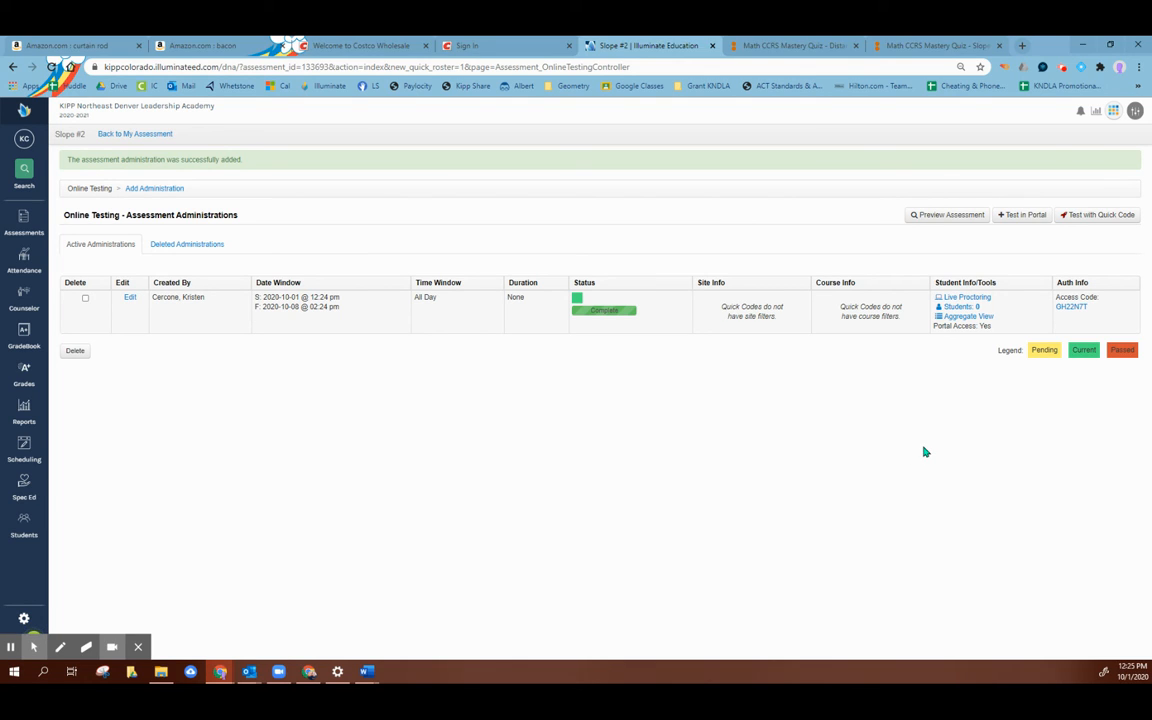
click(970, 299)
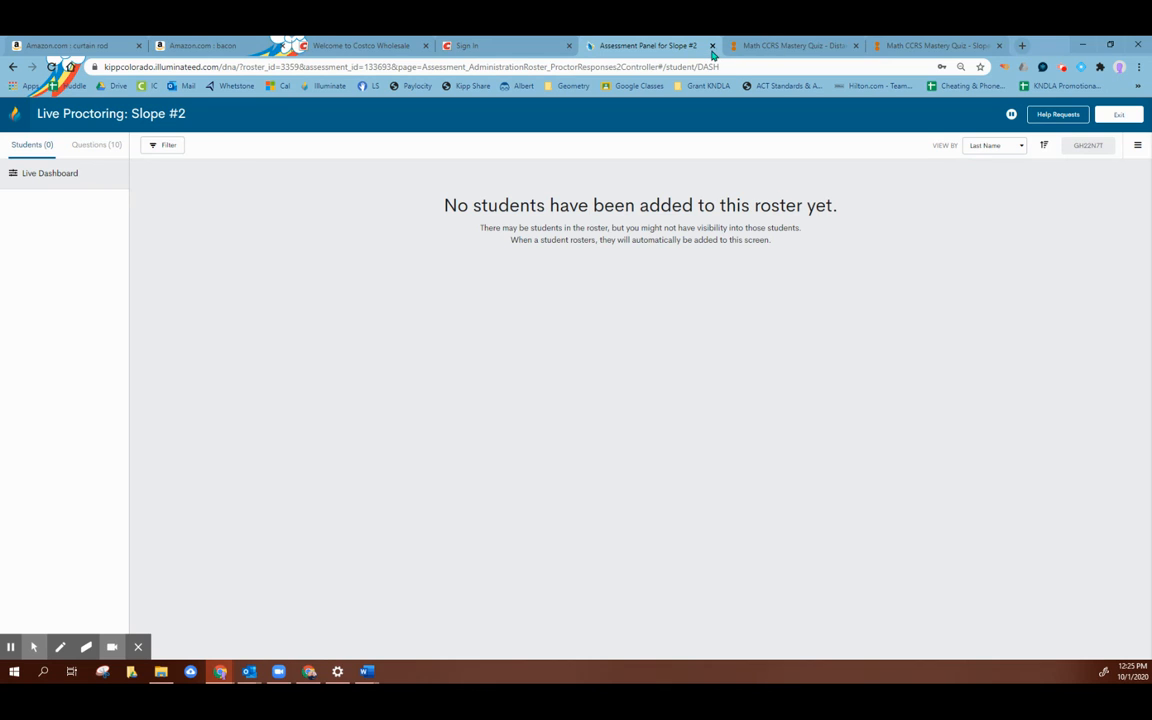
click(13, 67)
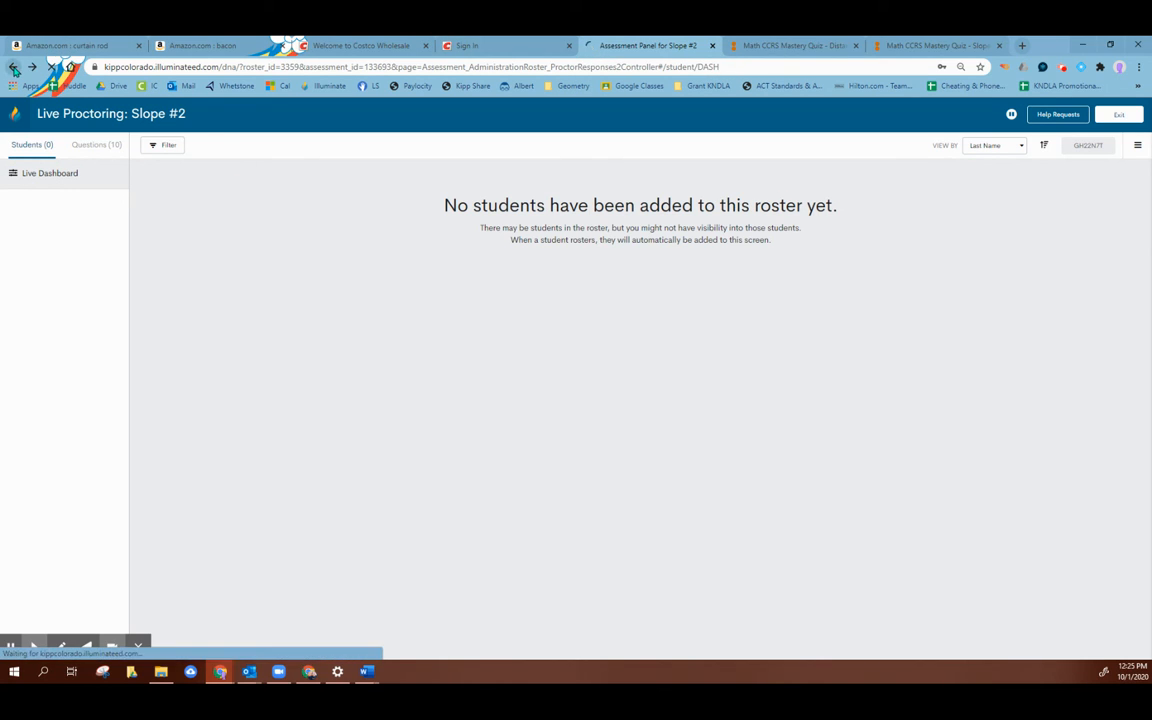